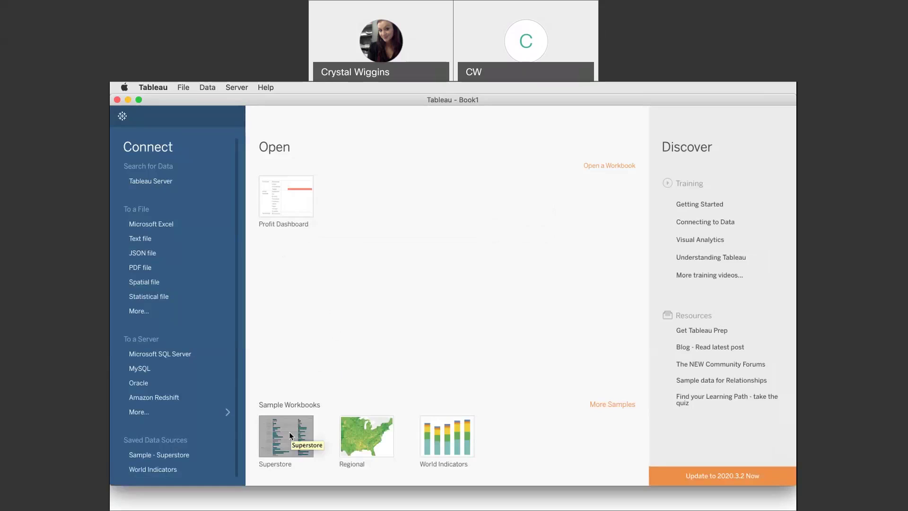
Connect to the saved Sample - Superstore data source and look over its Orders columns.
left_click(164, 456)
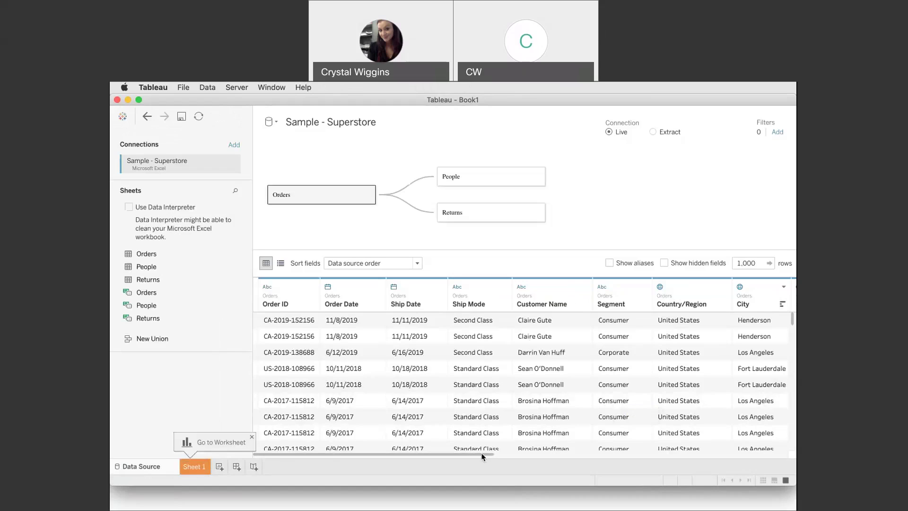
left_click_drag(482, 454, 453, 475)
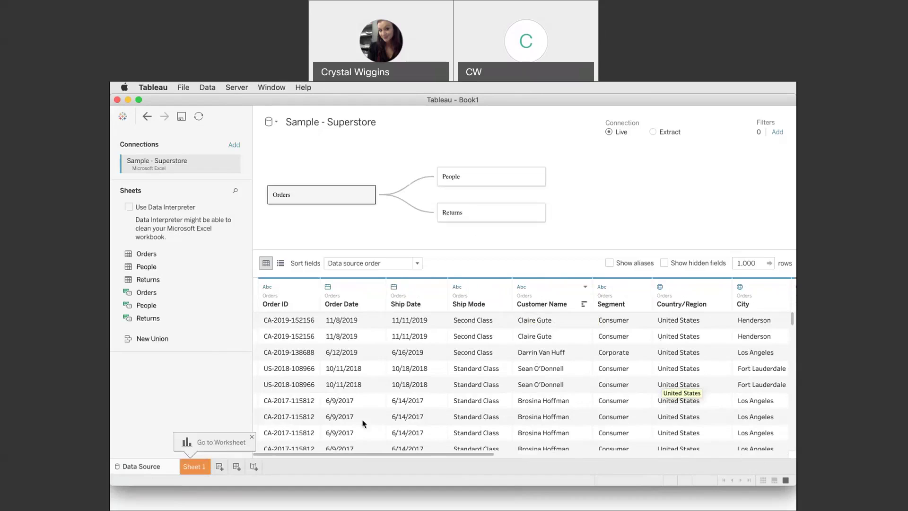
Go to Sheet 1 and rename the worksheet "Profit by Catagory".
left_click(192, 469)
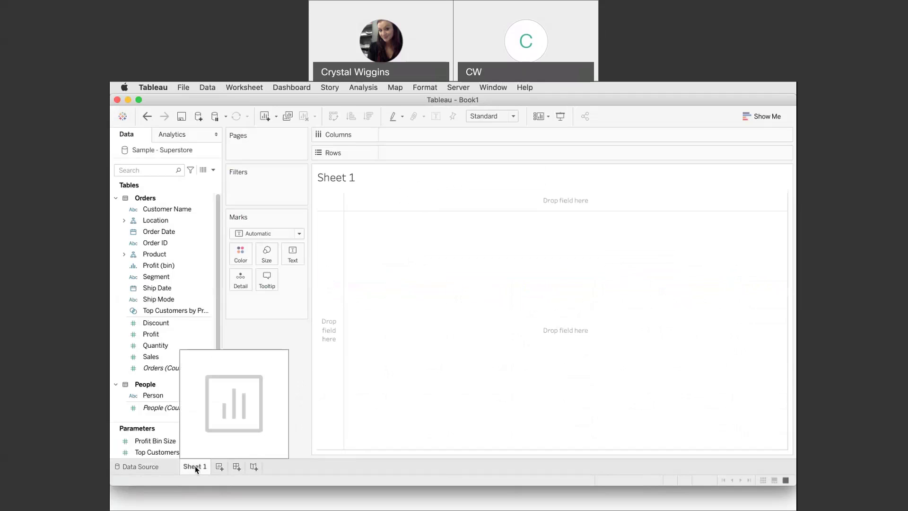
right_click(196, 470)
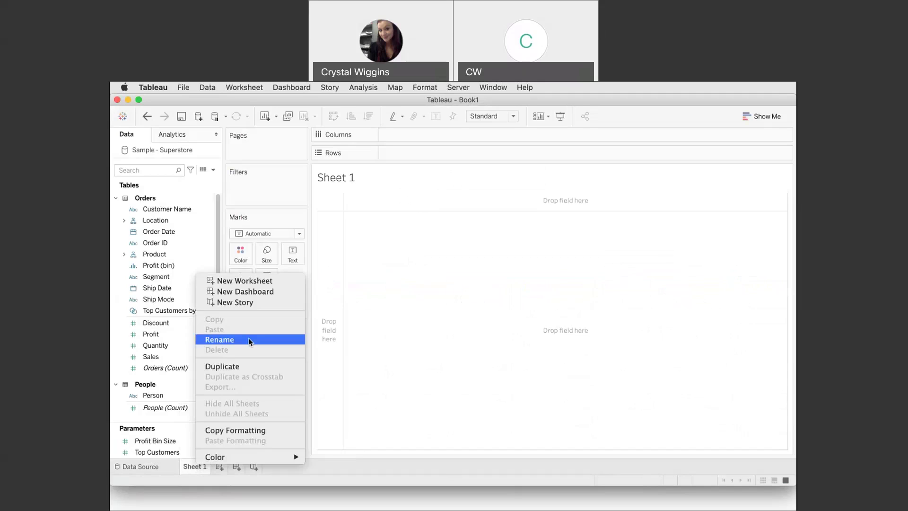
left_click(232, 340)
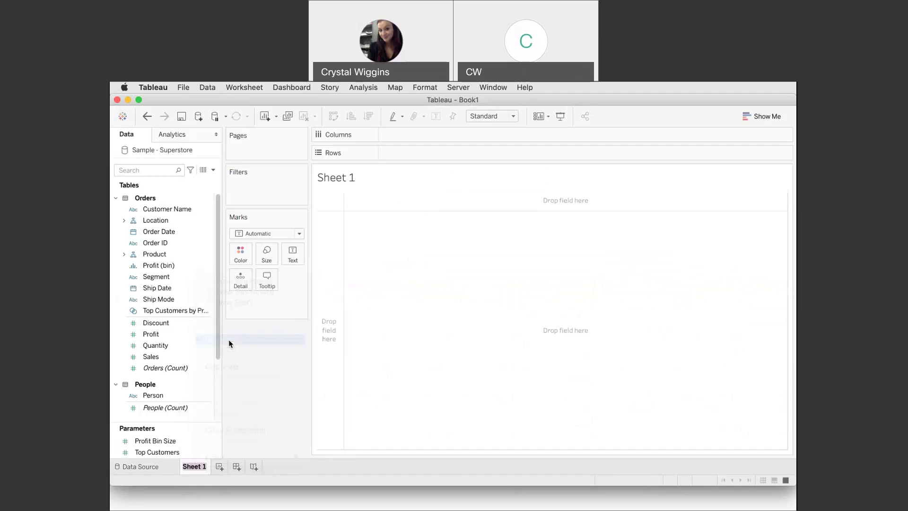
type("Profit")
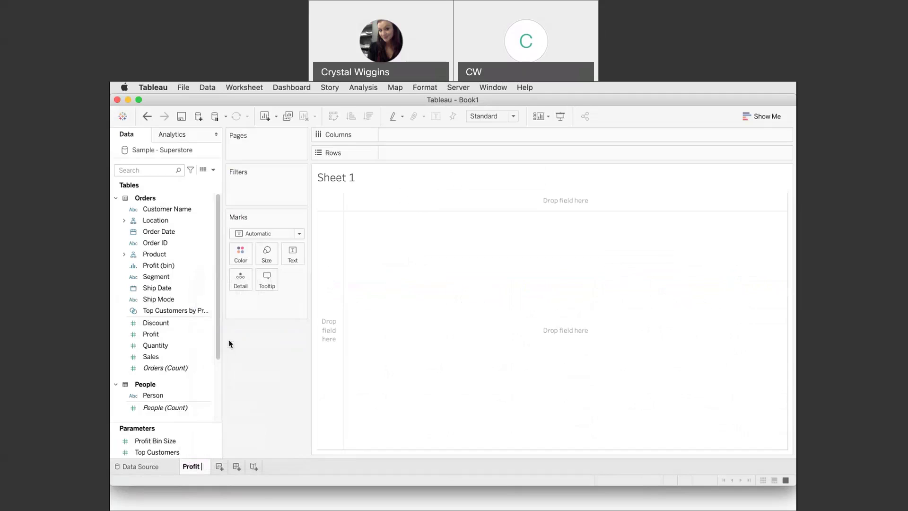
type(" by Catagory")
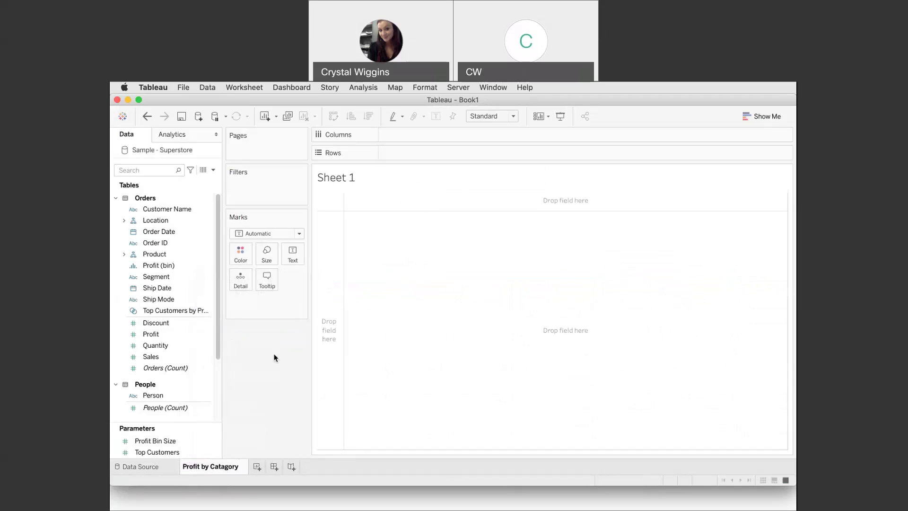
key("Return")
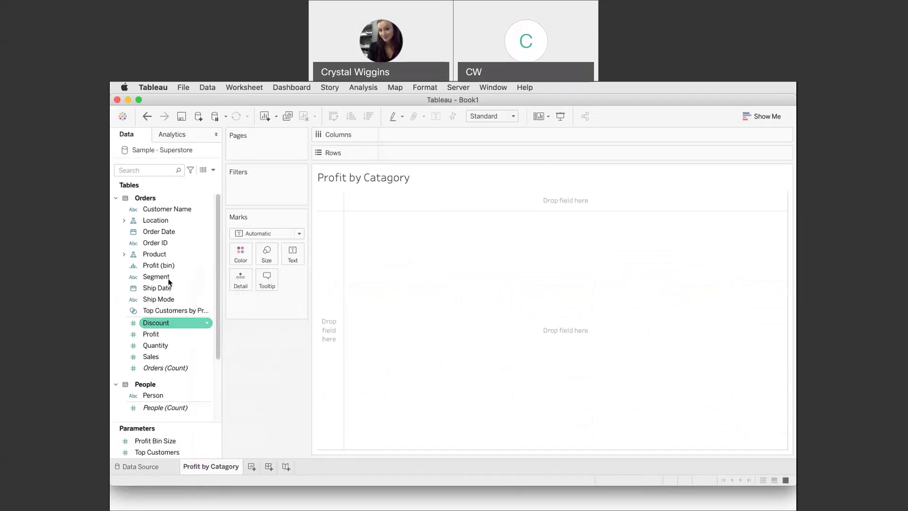
Place Category and Sub-Category from the Product hierarchy on Rows, in that order.
left_click(123, 255)
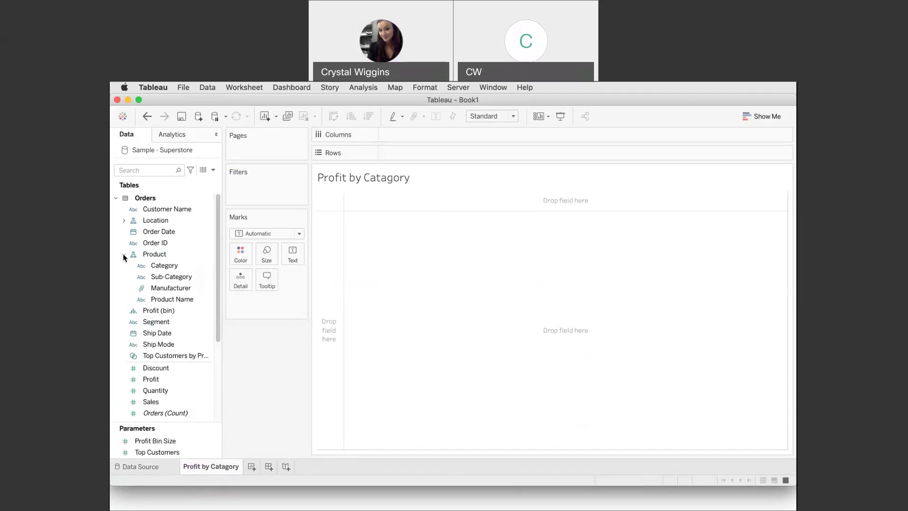
left_click(173, 265)
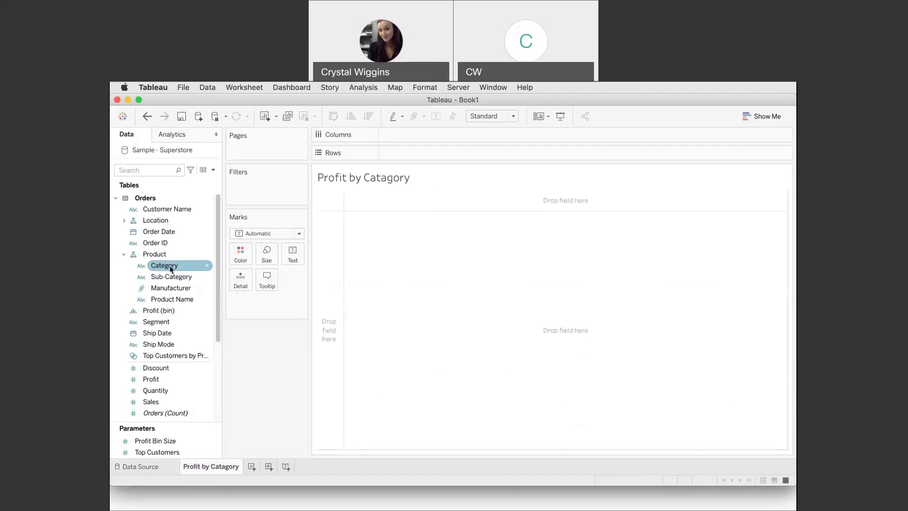
left_click_drag(171, 268, 405, 155)
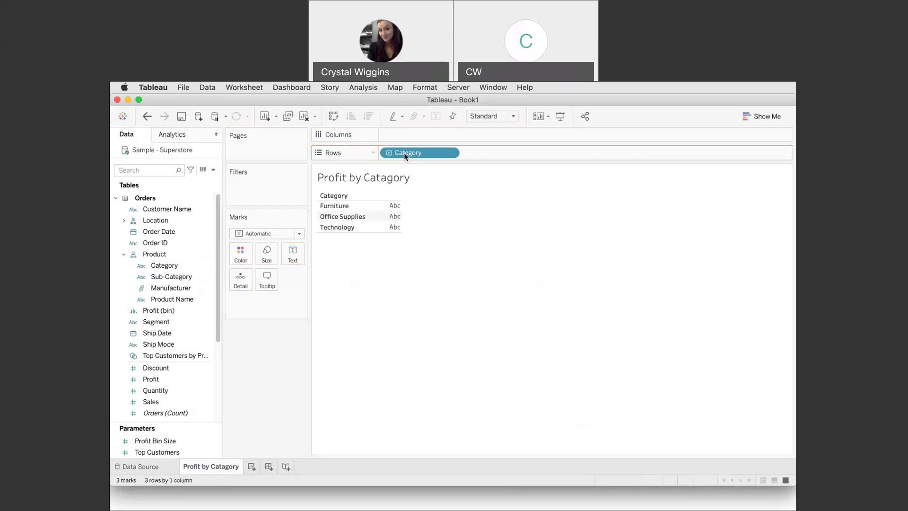
left_click_drag(176, 277, 459, 153)
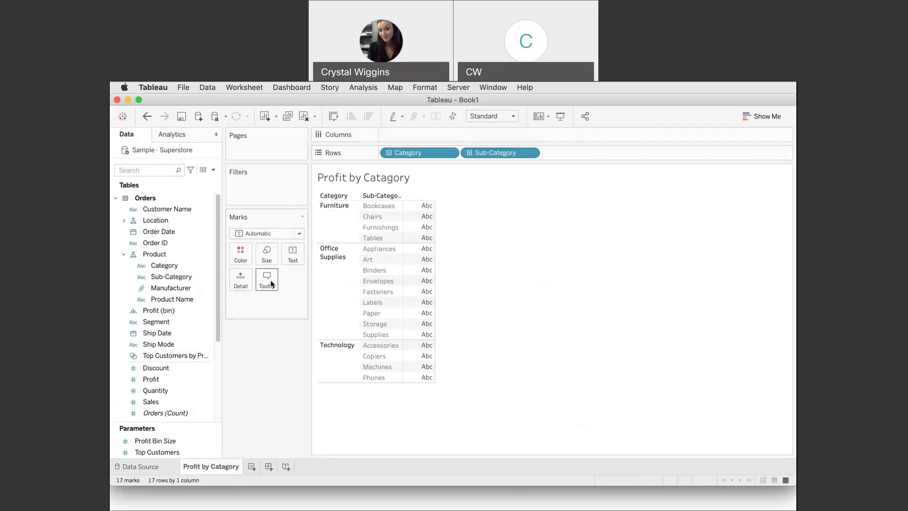
Add Profit as the text values of the table, beside the sub-categories.
left_click(157, 381)
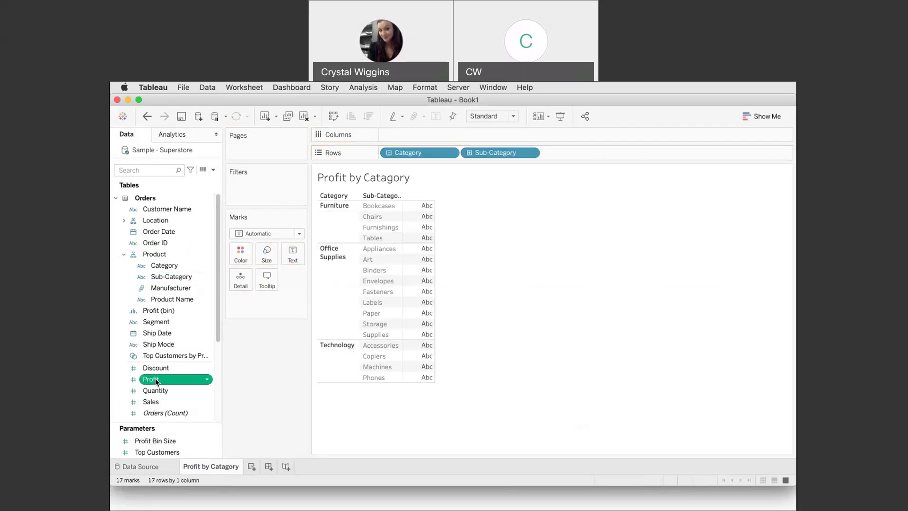
left_click_drag(173, 375, 323, 293)
left_click_drag(370, 271, 422, 227)
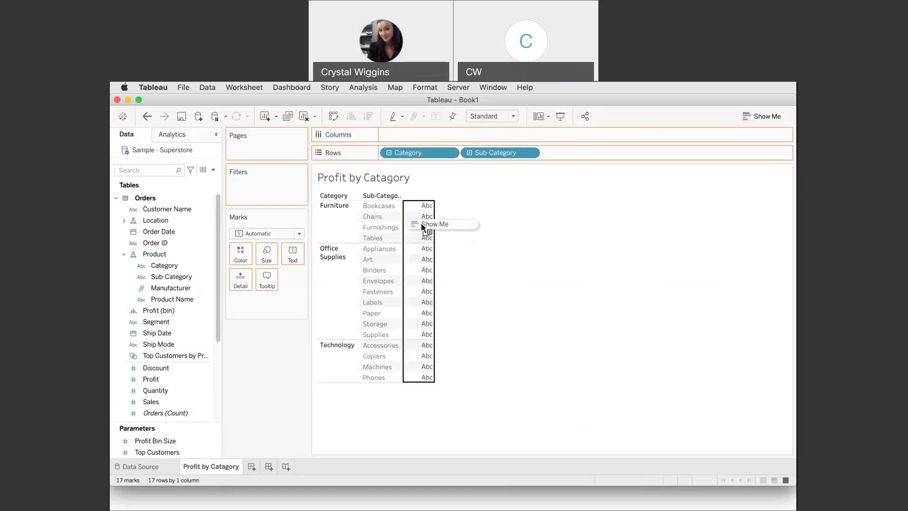
left_click_drag(422, 226, 422, 227)
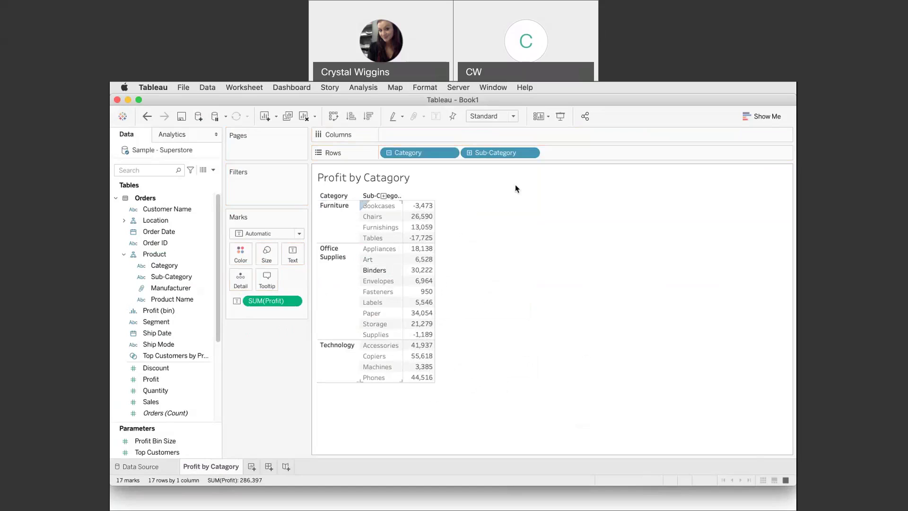
Convert the text table into a horizontal bar chart using Show Me.
left_click(768, 120)
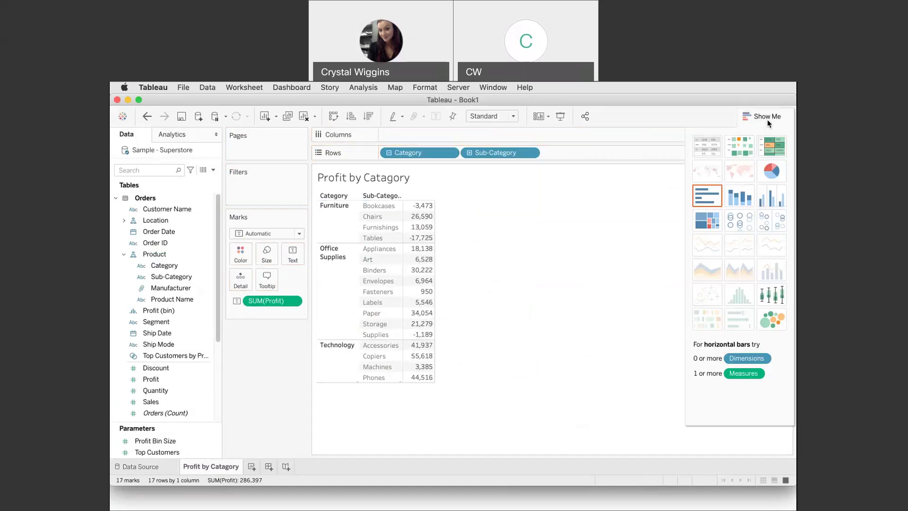
left_click(710, 203)
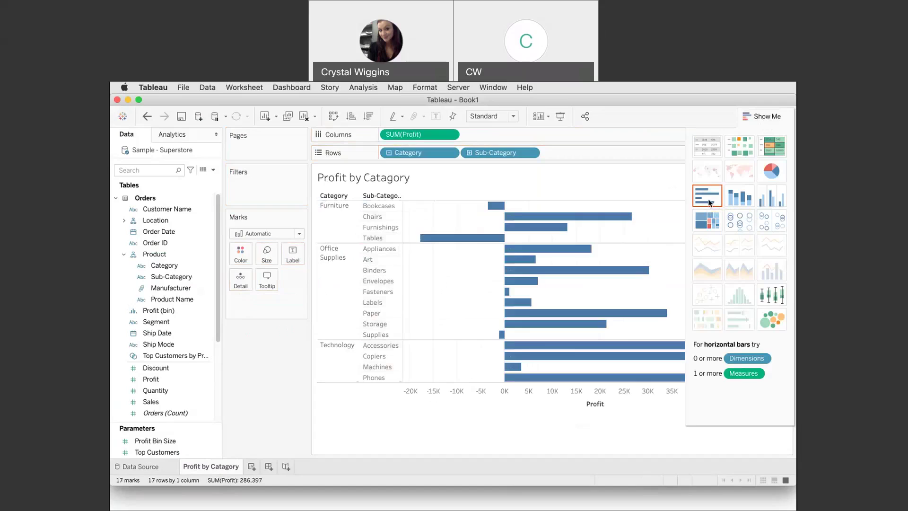
left_click(768, 126)
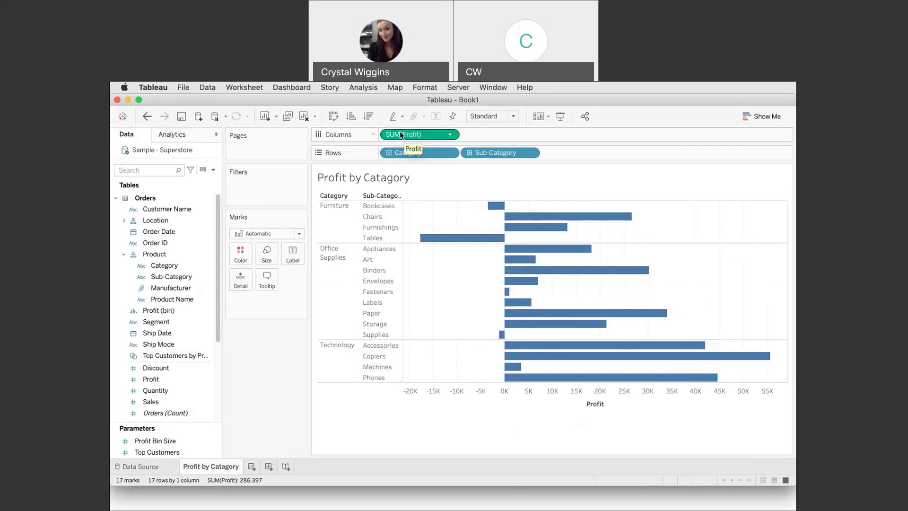
Color the bars by SUM(Profit) and choose the Red-Green Diverging palette.
left_click_drag(401, 135, 241, 258)
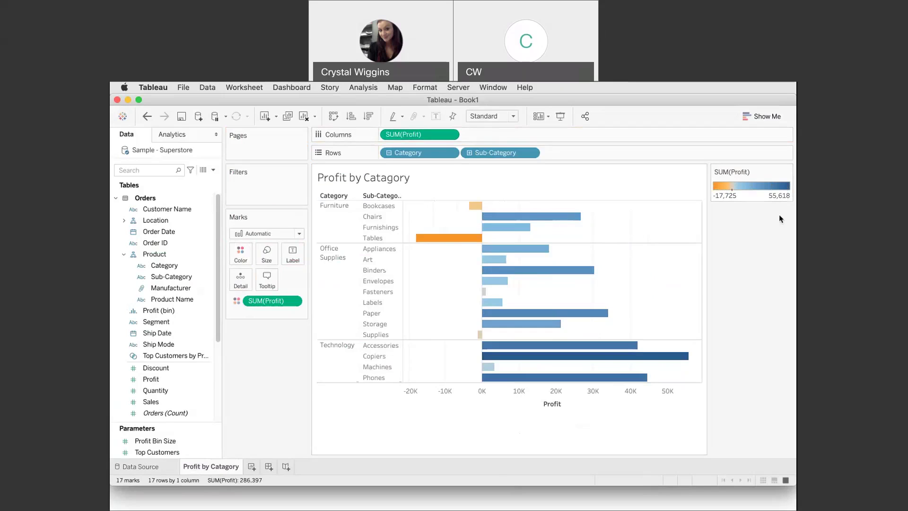
mouse_move(540, 275)
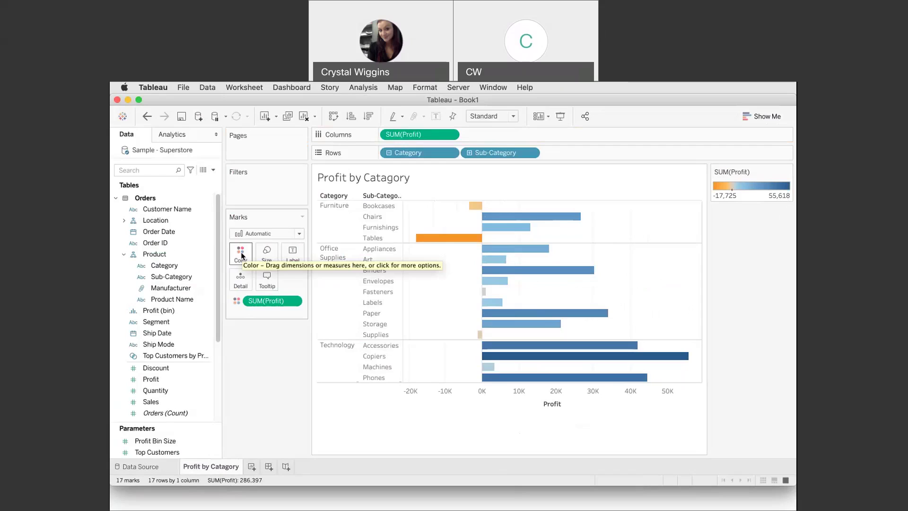
left_click(240, 254)
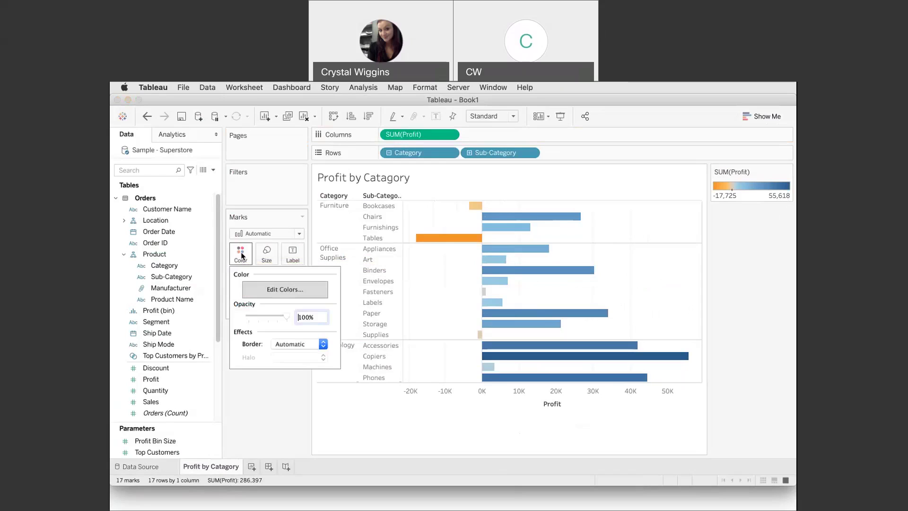
left_click(286, 290)
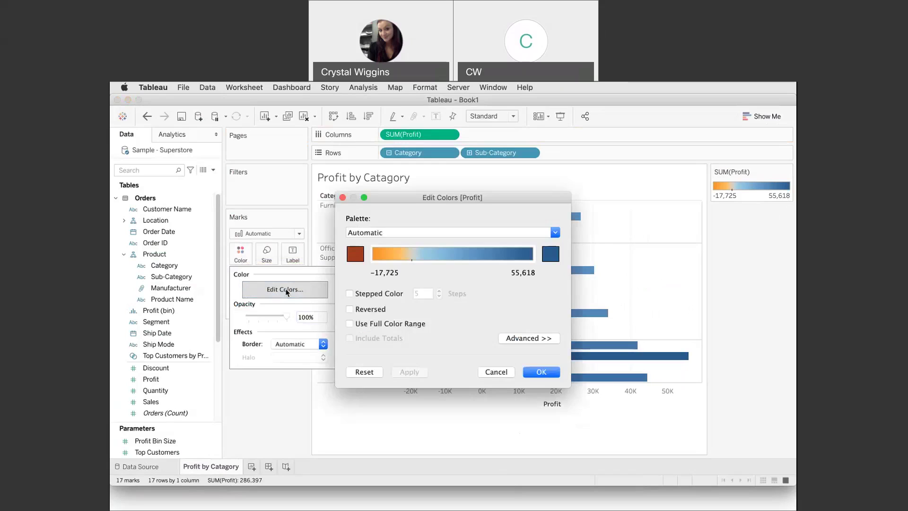
left_click(556, 234)
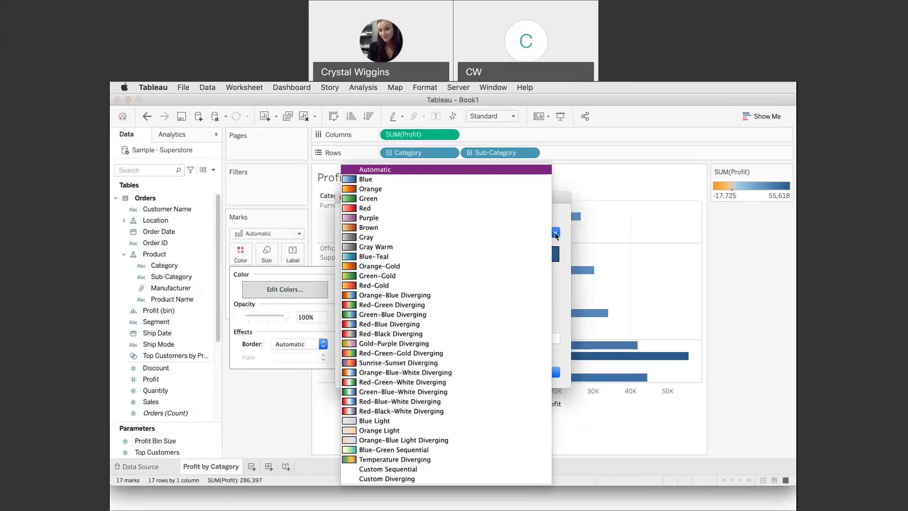
left_click(420, 308)
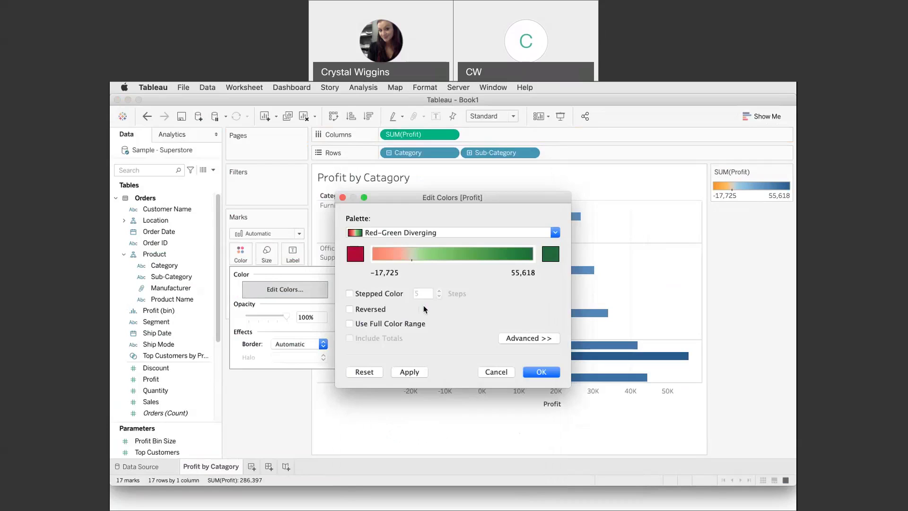
Fix the center of the Profit color range at 0 in the advanced options and apply the color settings.
left_click(515, 340)
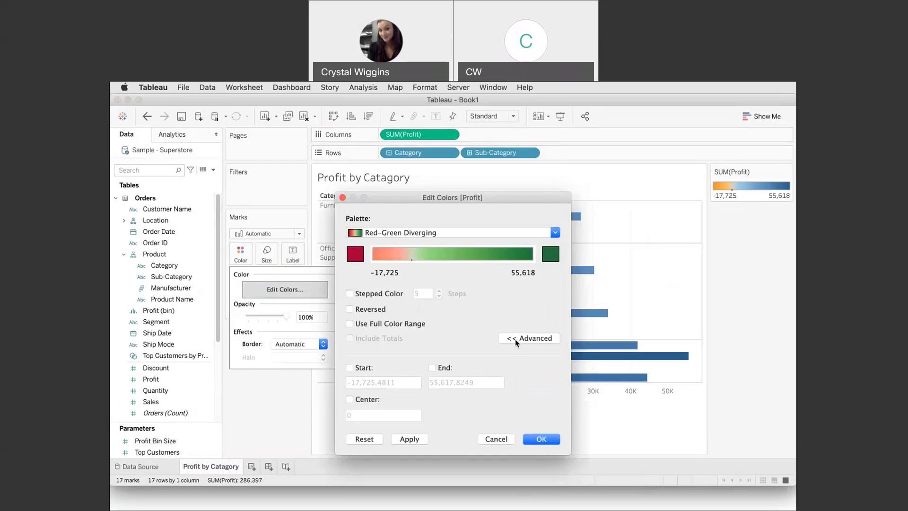
left_click(349, 400)
left_click(411, 440)
left_click(542, 440)
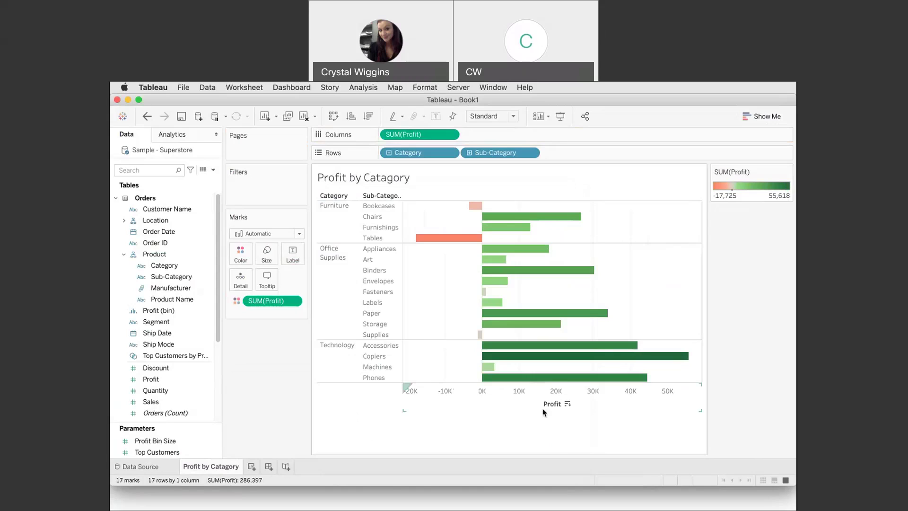
Examine the profit details of individual sub-category bars, including Tables, Bookcases, Accessories and Phones.
mouse_move(481, 265)
mouse_move(521, 216)
mouse_move(457, 245)
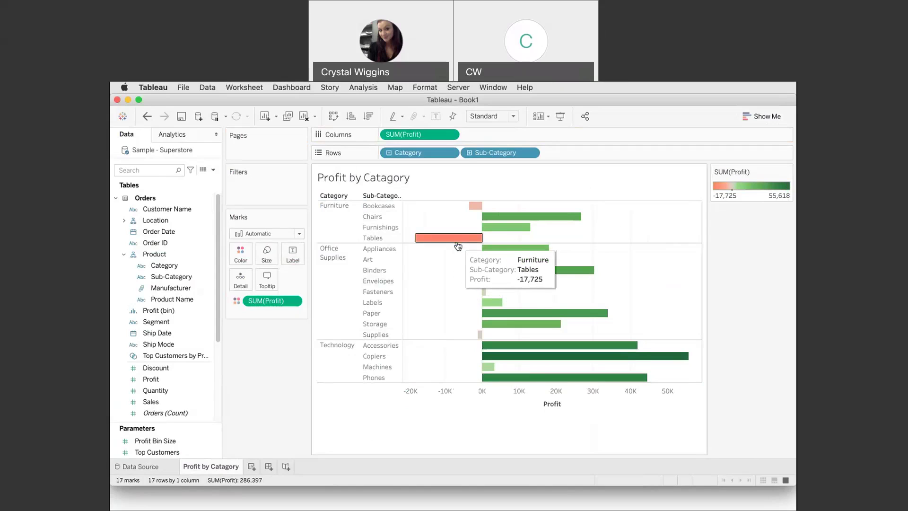
mouse_move(479, 209)
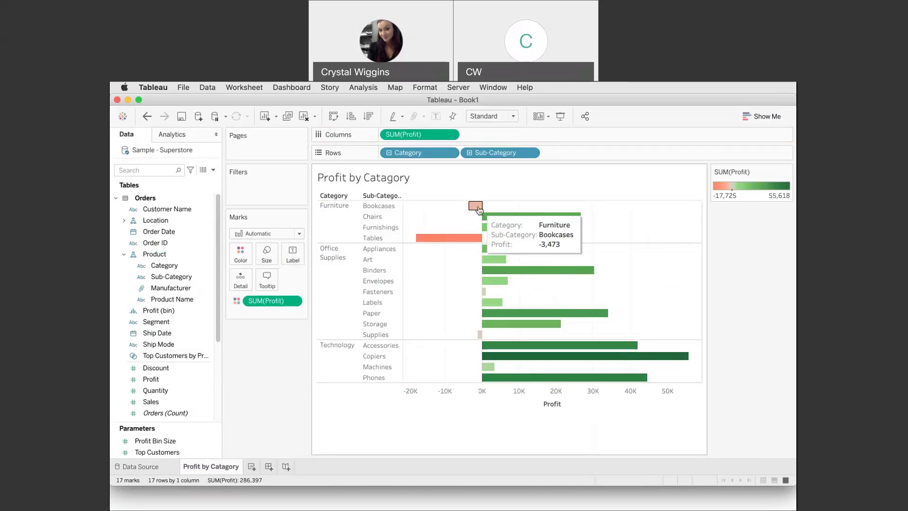
mouse_move(479, 340)
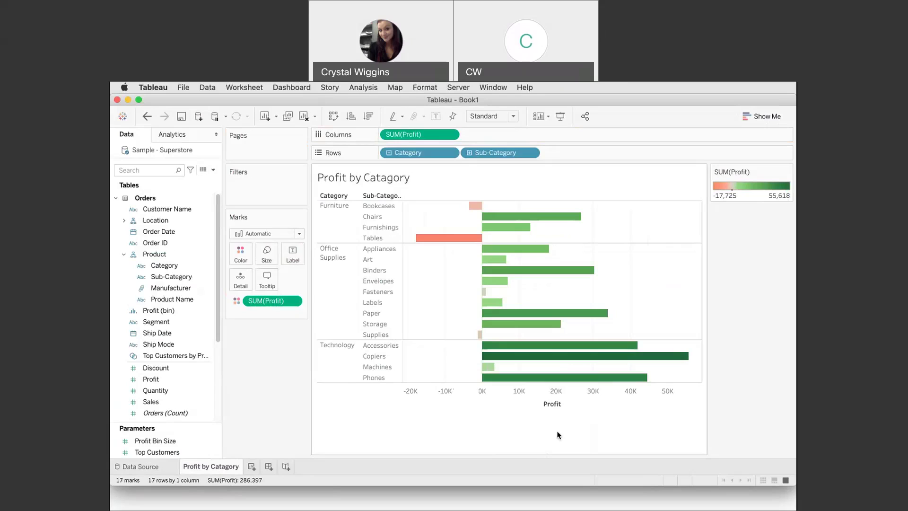
mouse_move(630, 361)
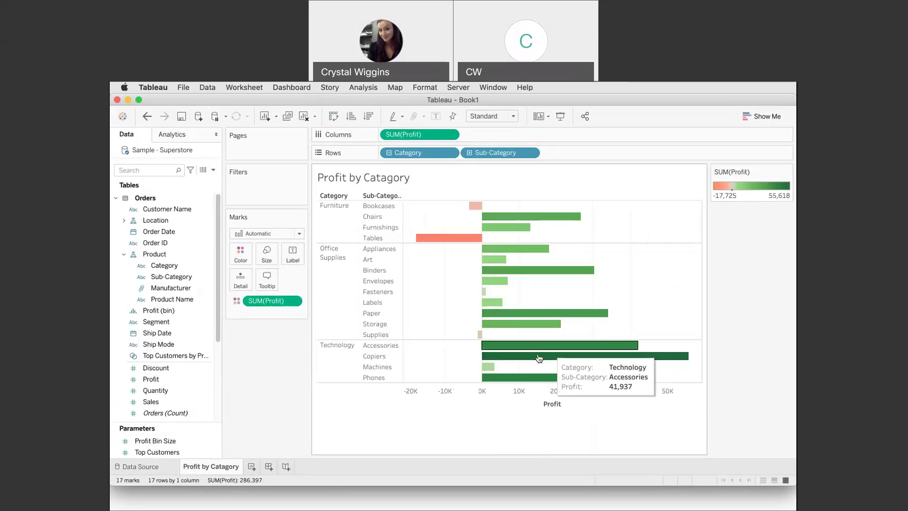
mouse_move(558, 377)
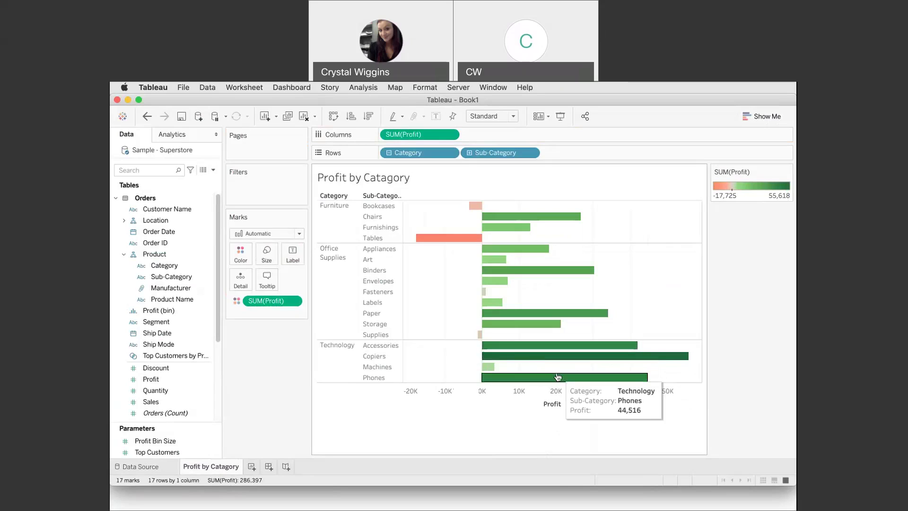
mouse_move(559, 358)
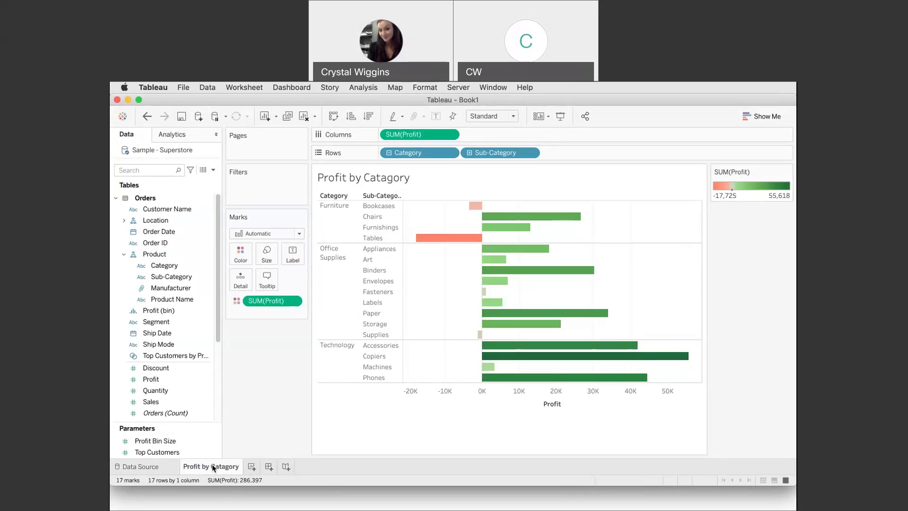
Create a new worksheet and name it "Profit by State".
left_click(252, 467)
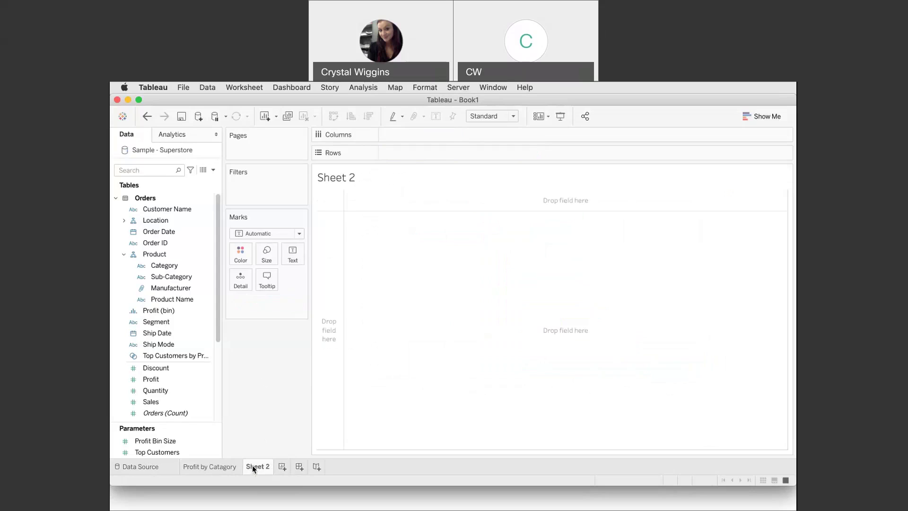
right_click(254, 468)
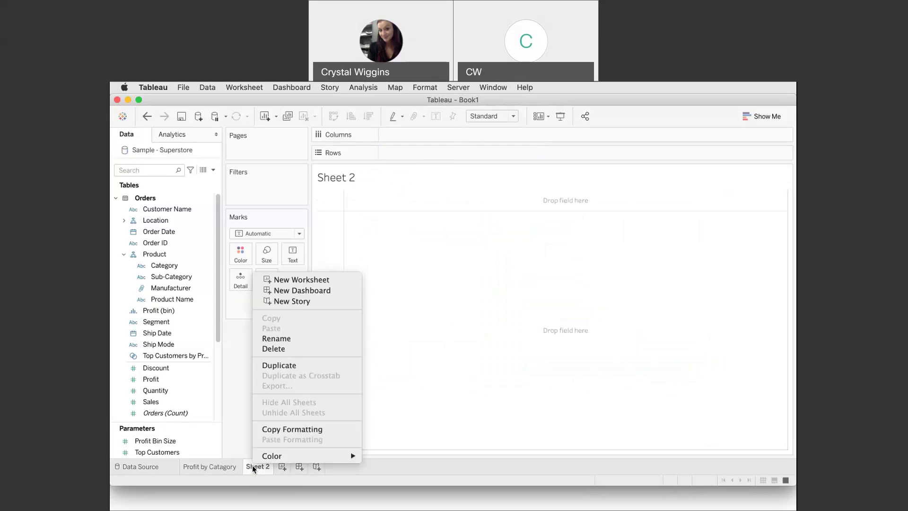
left_click(278, 339)
type("Profit by State")
key("Return")
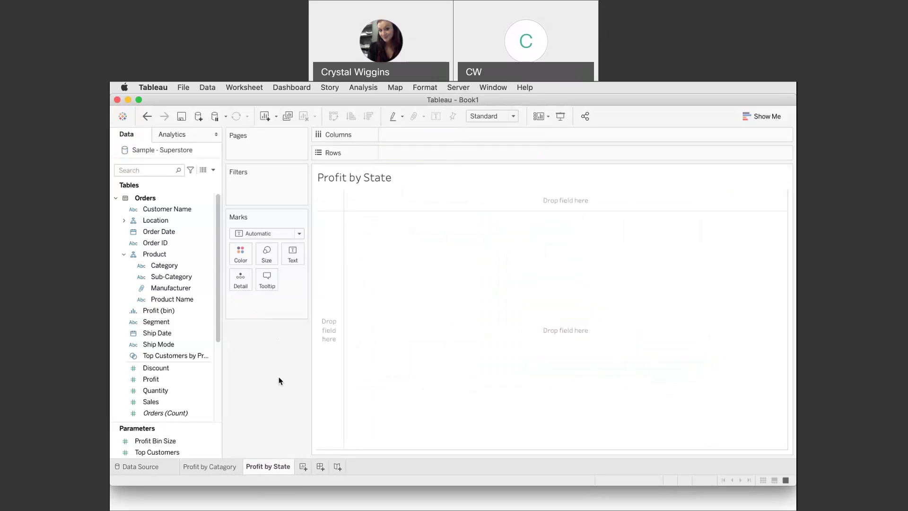
Build a map of the states by adding State from the Location hierarchy to the empty view.
left_click(124, 221)
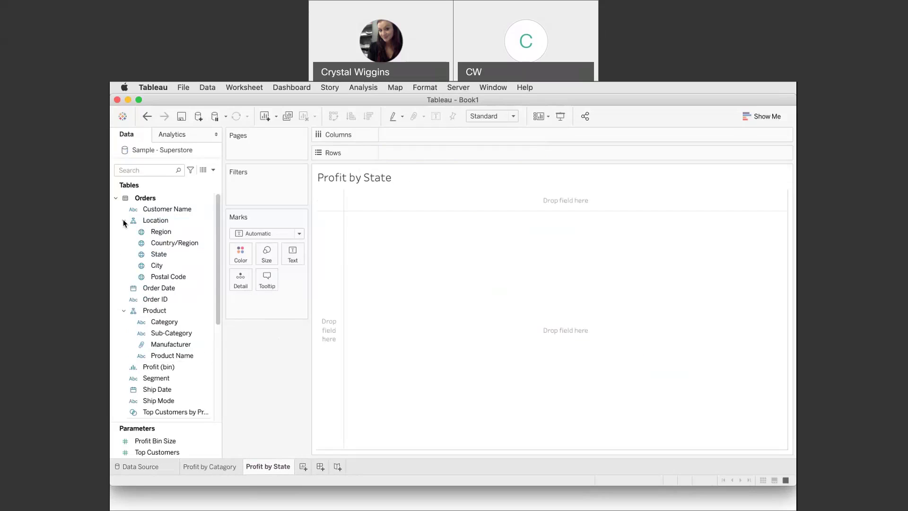
left_click(159, 255)
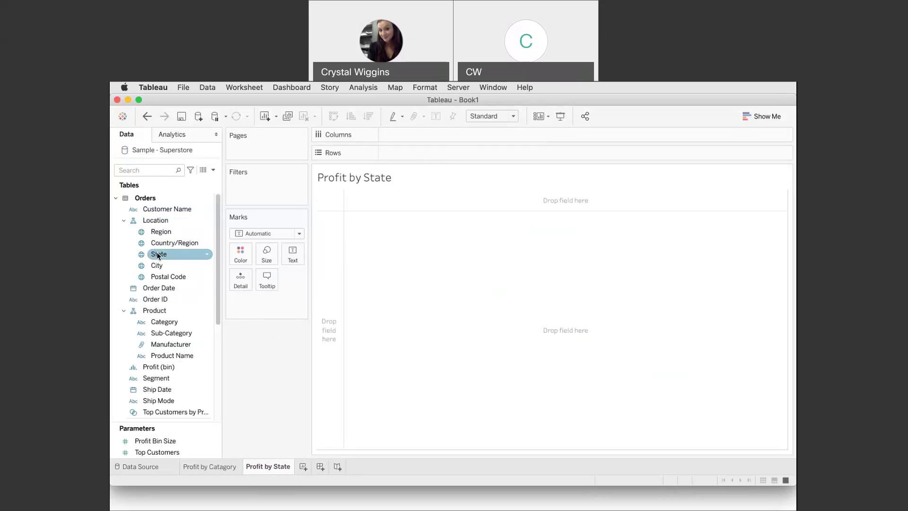
left_click_drag(159, 255, 404, 262)
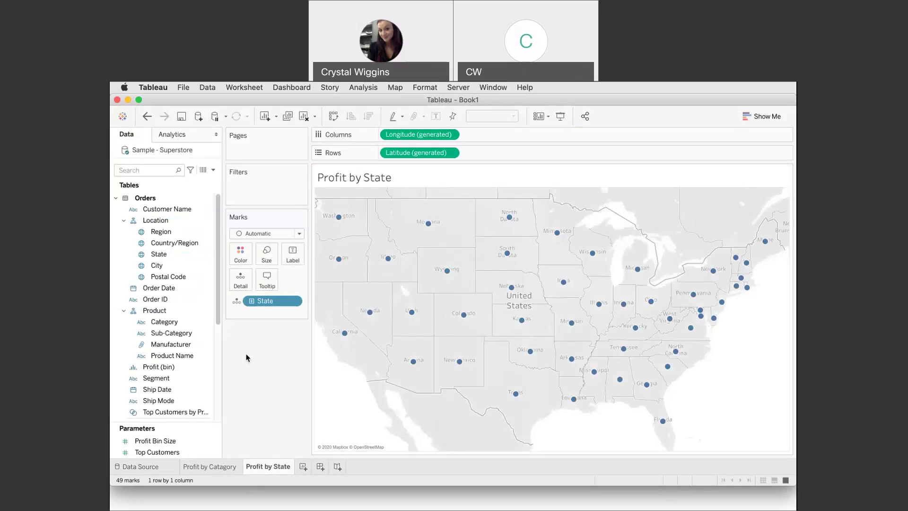
Add Profit to the state map and assign SUM(Profit) to Color so the states are filled by profit.
scroll(170, 370, "down", 6)
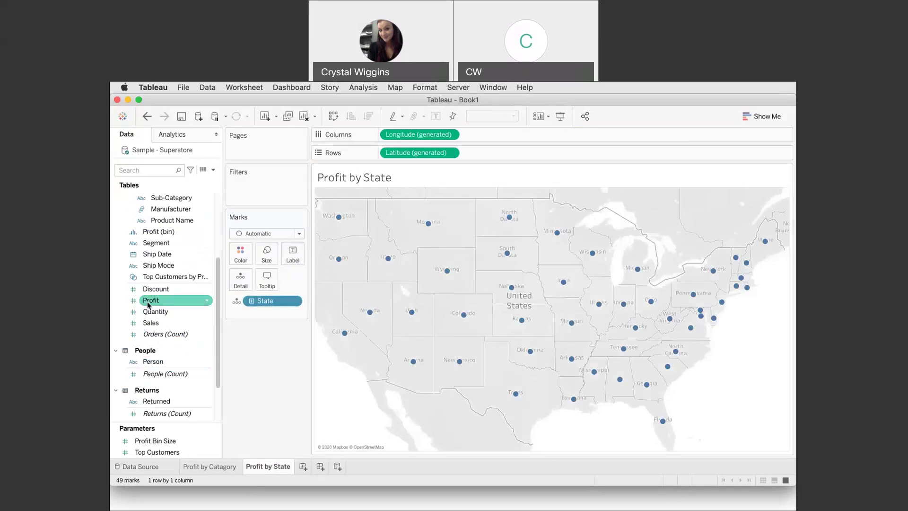
left_click_drag(148, 303, 472, 268)
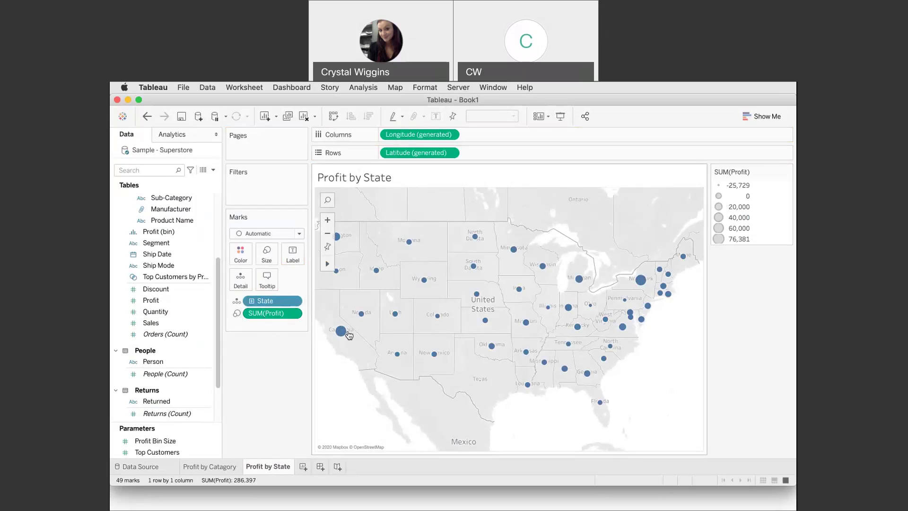
mouse_move(610, 348)
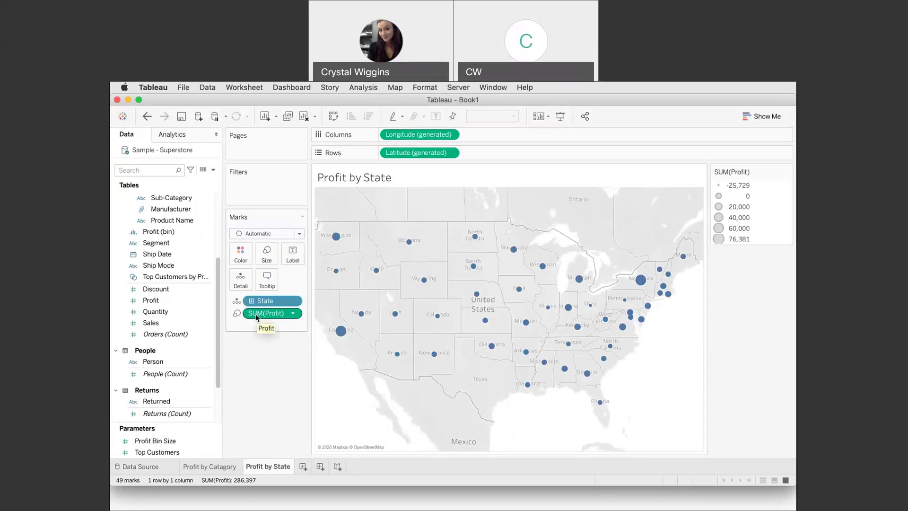
left_click_drag(256, 317, 241, 257)
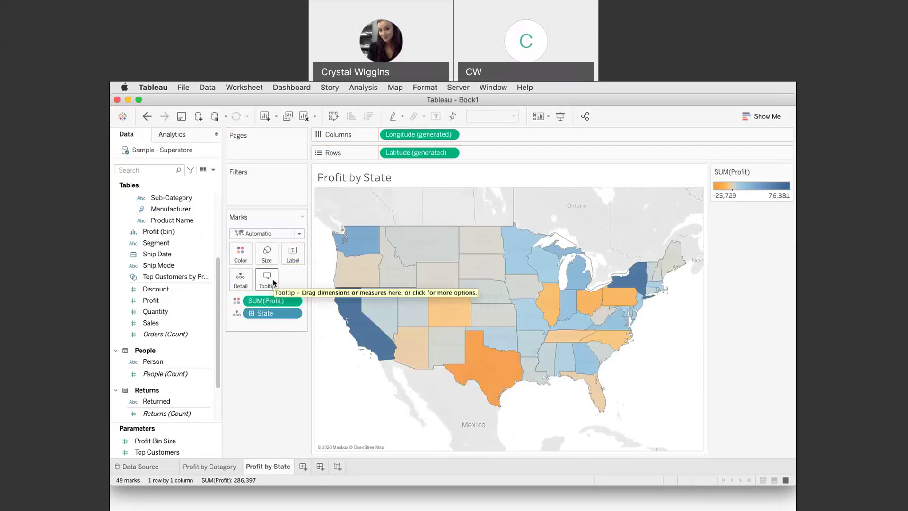
Choose the Red-Green Diverging palette for the map's Profit colors.
left_click(240, 254)
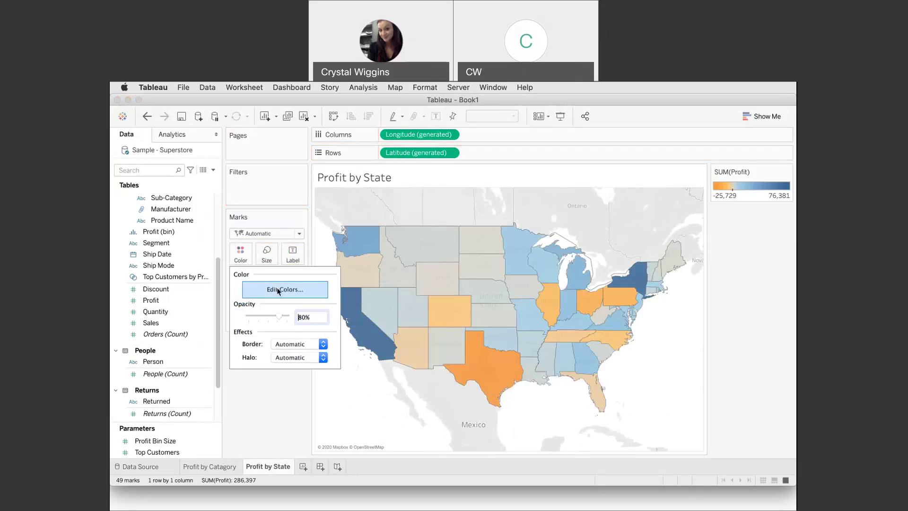
left_click(278, 291)
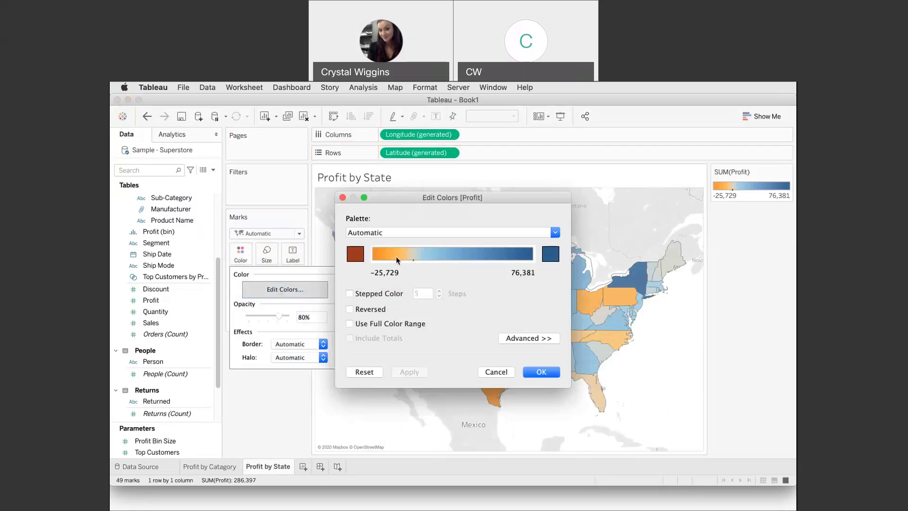
left_click(556, 233)
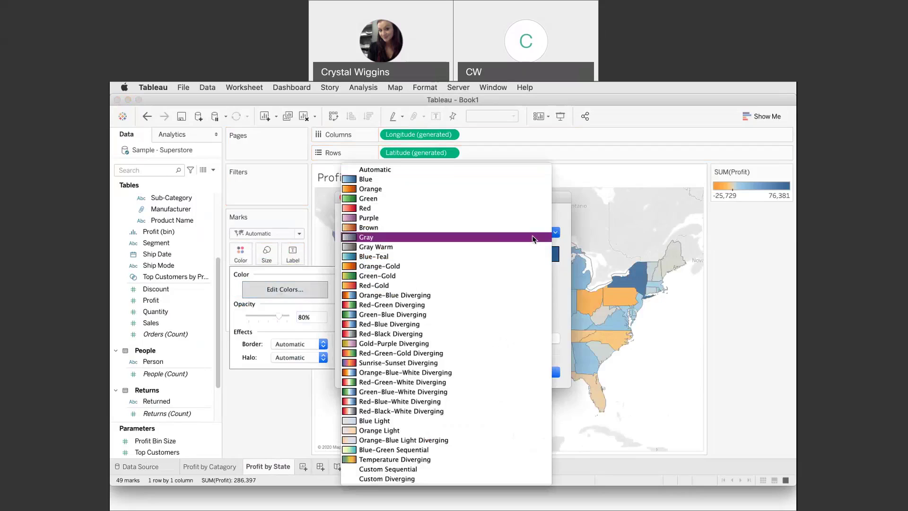
left_click(423, 307)
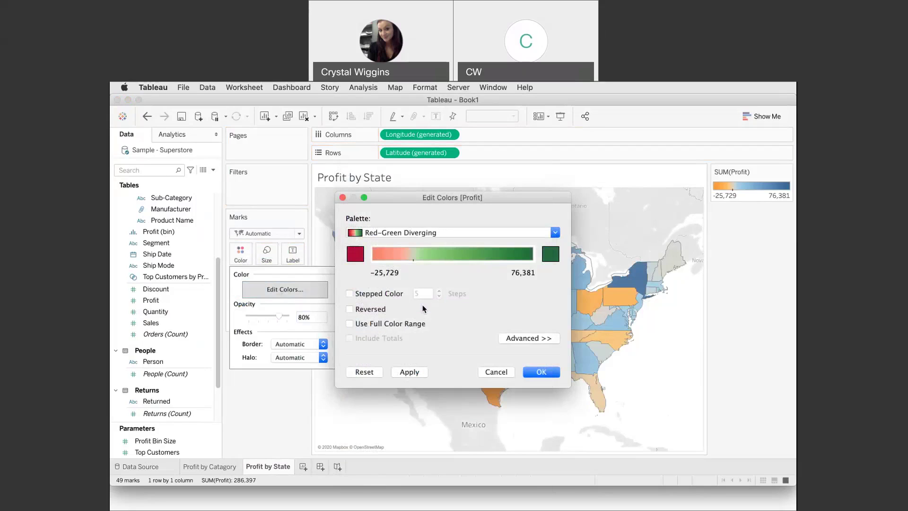
Fix the center of the map's Profit color range at 0 and apply the color settings.
left_click(519, 339)
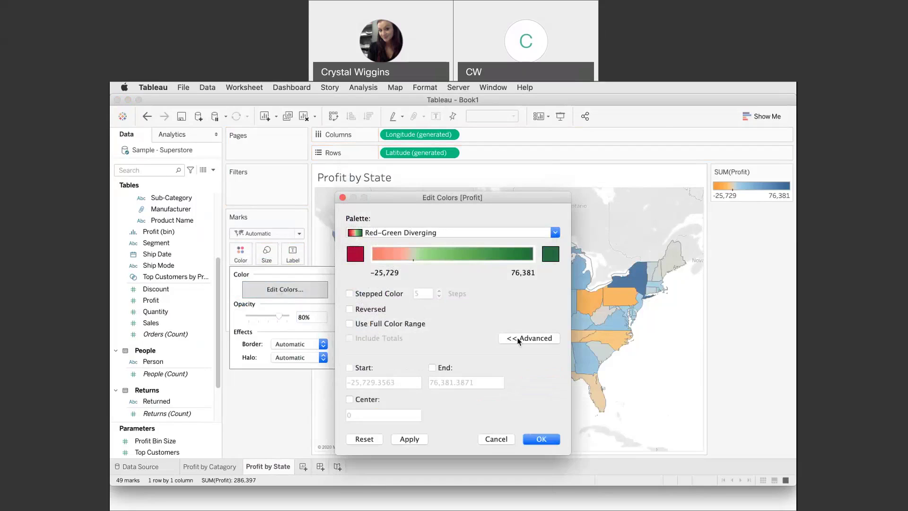
left_click(350, 400)
left_click(420, 440)
left_click(542, 439)
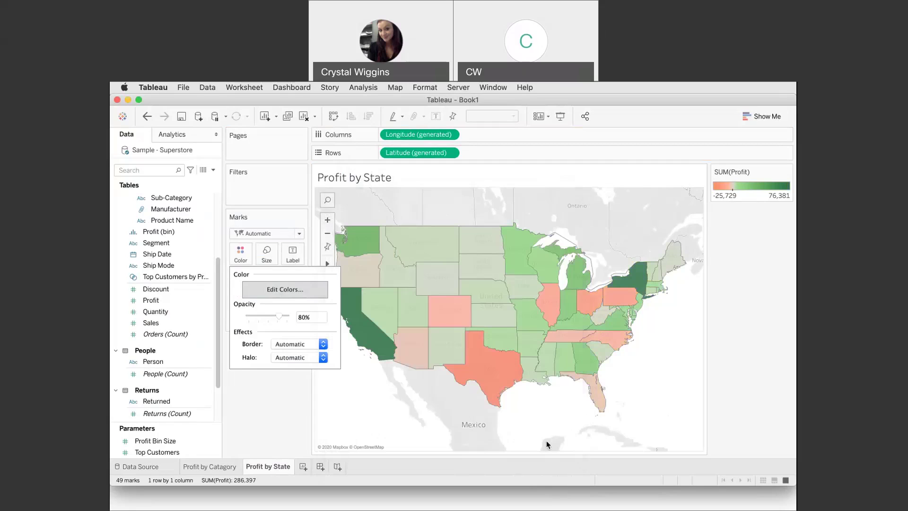
left_click(547, 444)
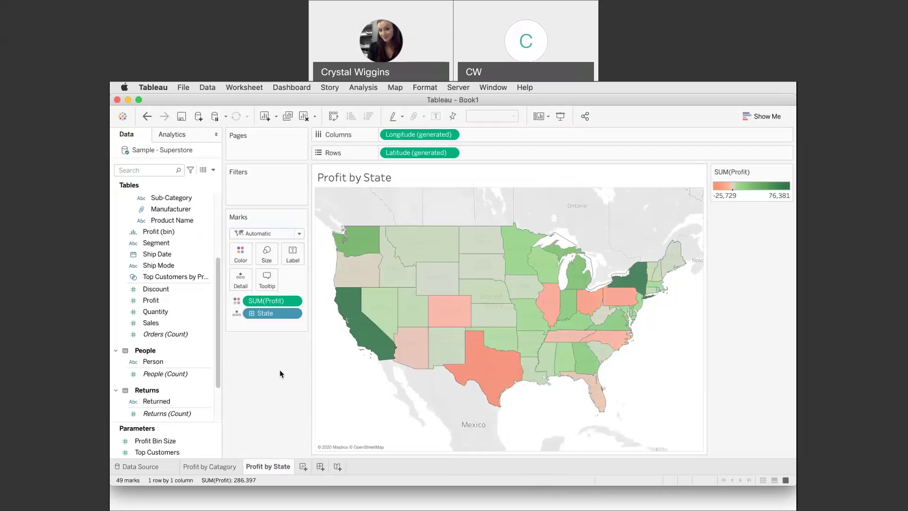
Create a new worksheet and name it "Profit by Manufacturer".
left_click(303, 467)
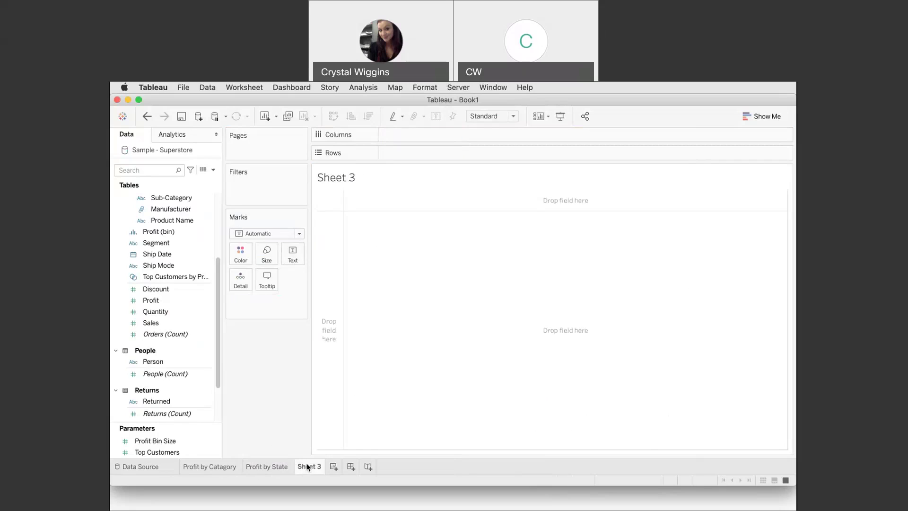
right_click(307, 467)
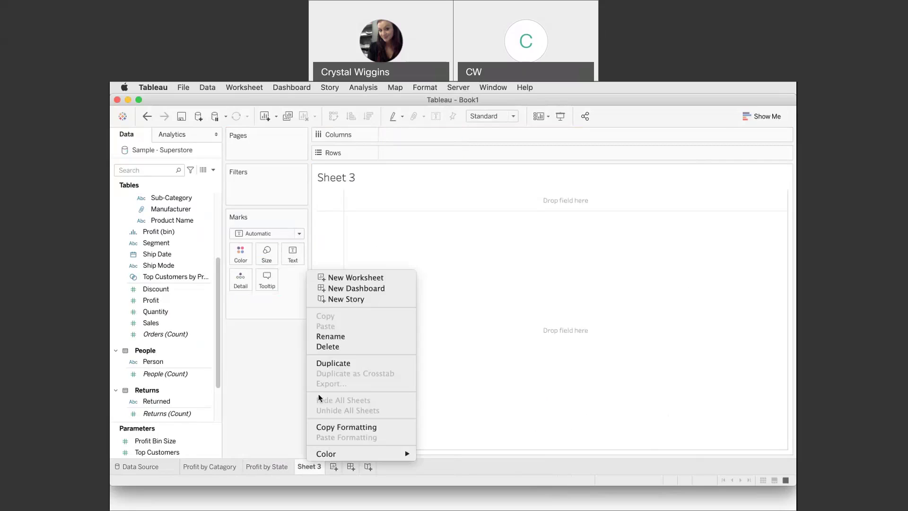
left_click(333, 337)
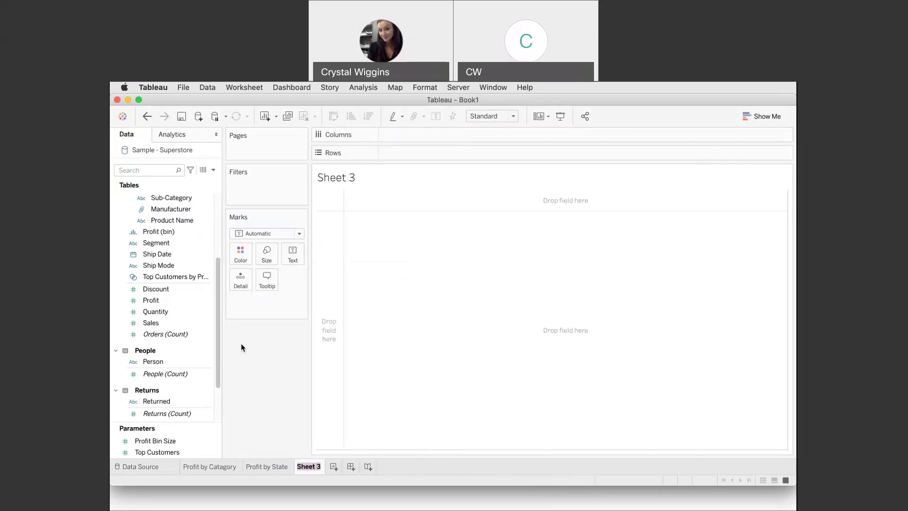
type("Profit by Manufacturer")
key("Return")
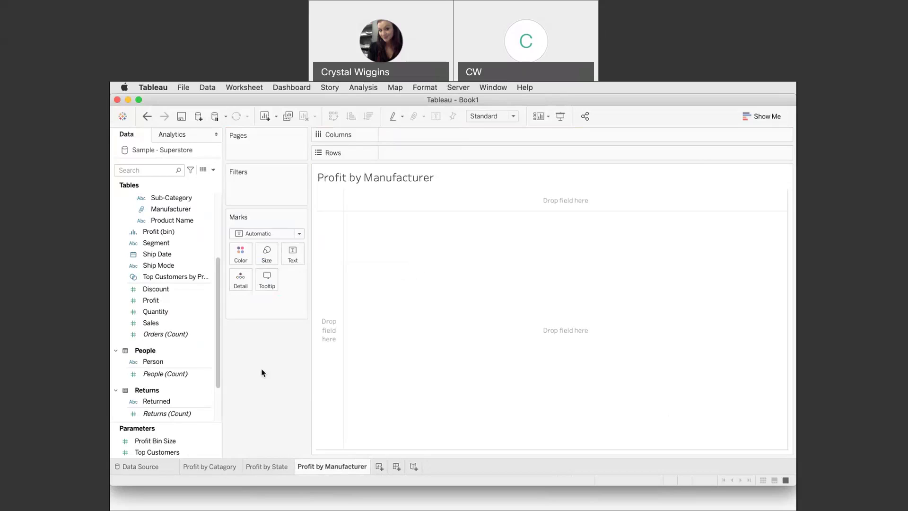
Place the Manufacturer field from the Product hierarchy on Columns.
left_click(201, 300)
scroll(188, 282, "up", 4)
left_click(180, 288)
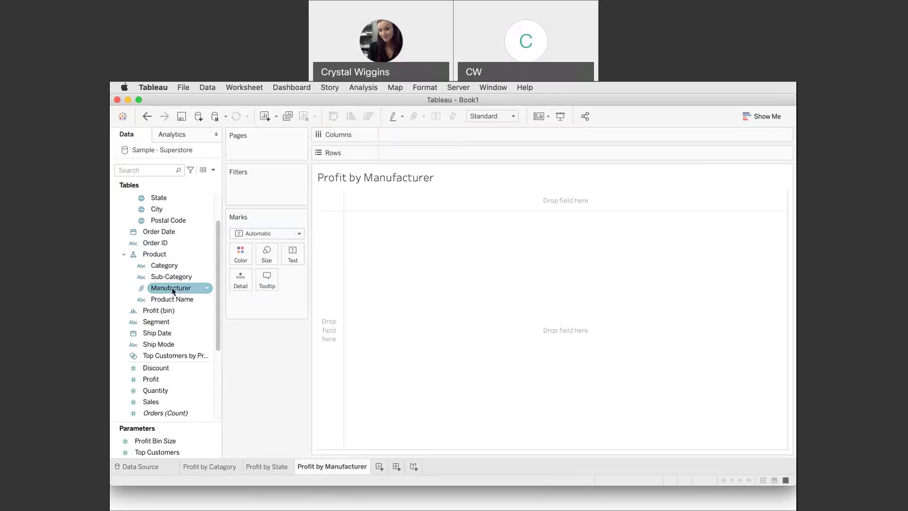
left_click_drag(173, 291, 415, 138)
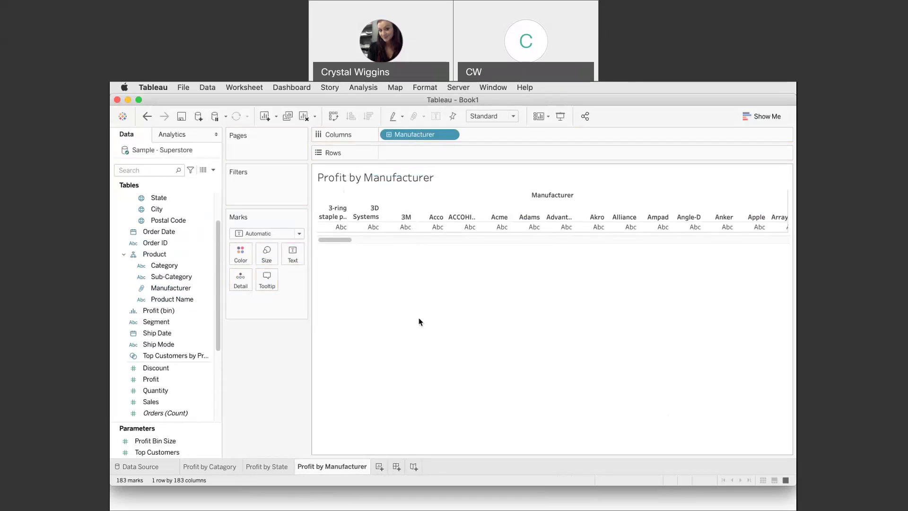
Add Profit to the body of the manufacturer table as text values.
left_click(168, 360)
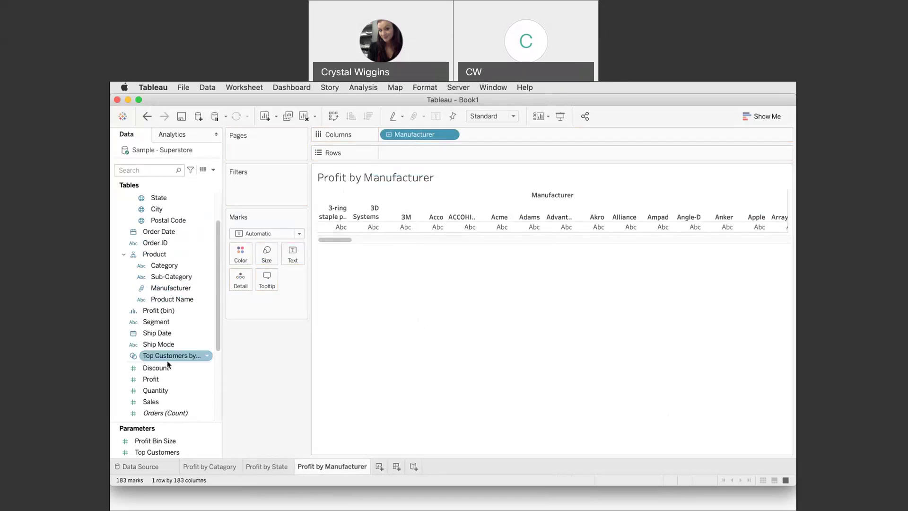
scroll(168, 364, "down", 3)
left_click(147, 347)
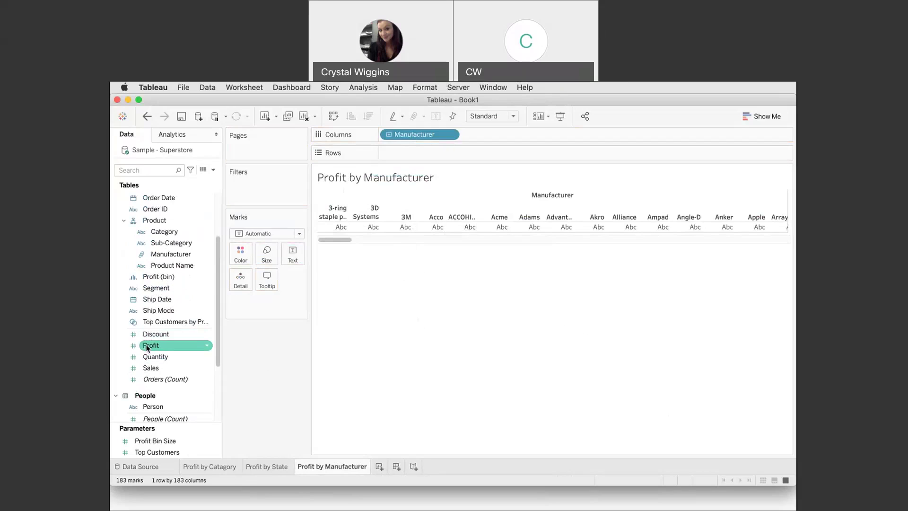
left_click_drag(147, 348, 333, 230)
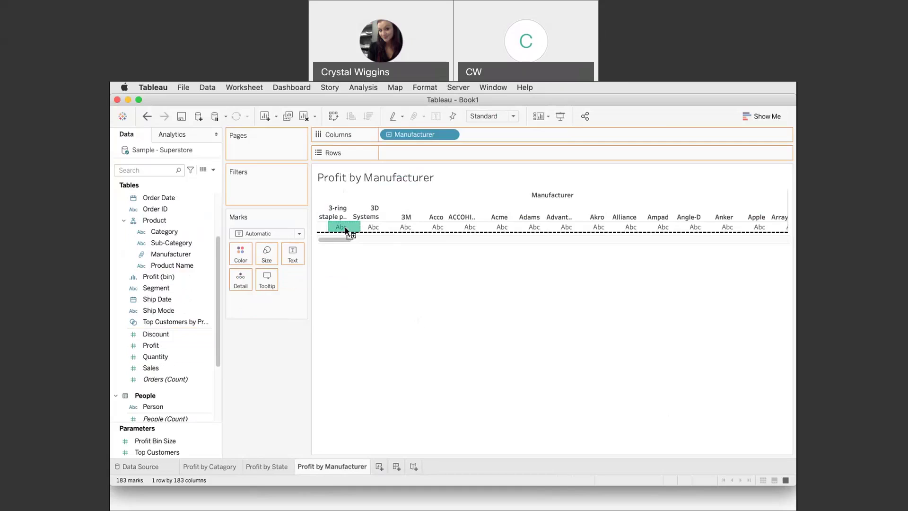
left_click_drag(346, 227, 350, 224)
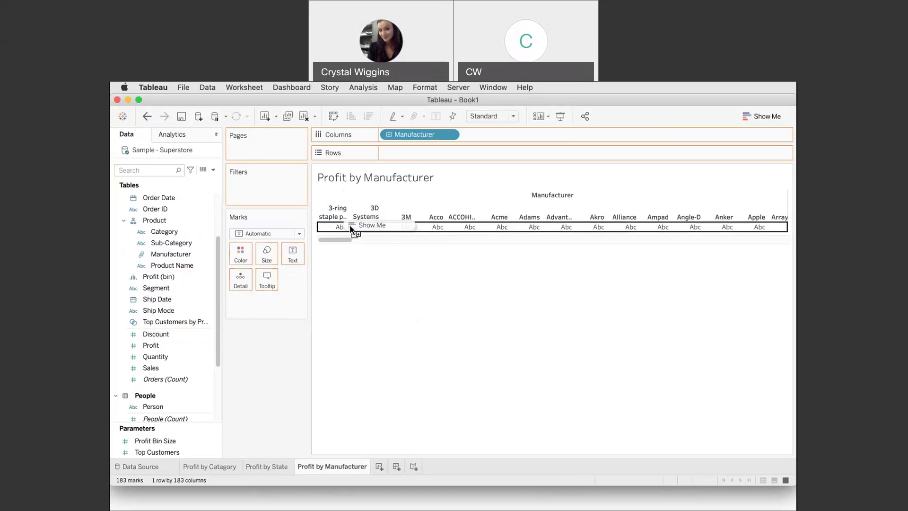
left_click_drag(350, 224, 350, 228)
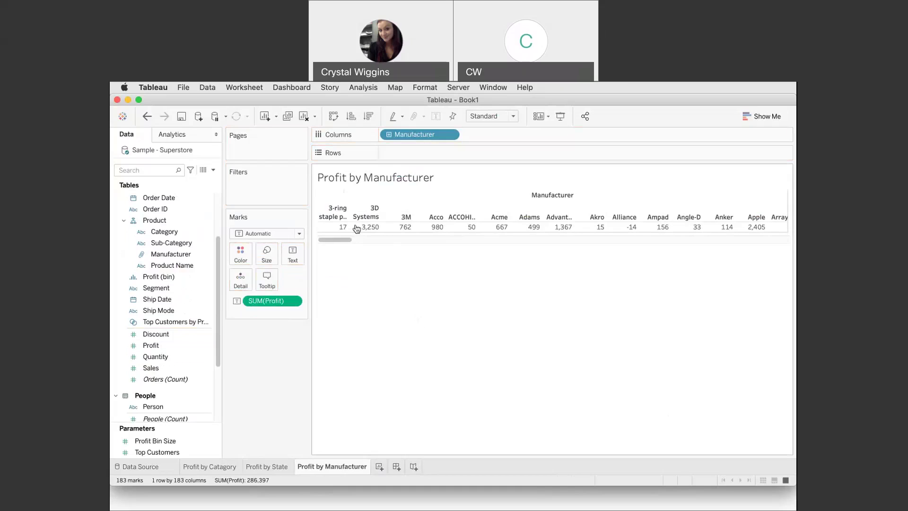
mouse_move(595, 229)
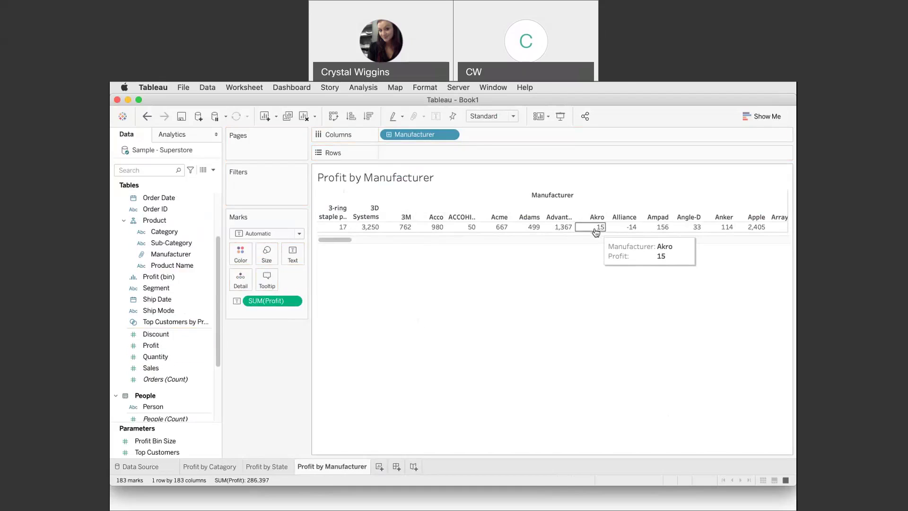
Convert the manufacturer table to the recommended horizontal bars chart using Show Me.
left_click(770, 118)
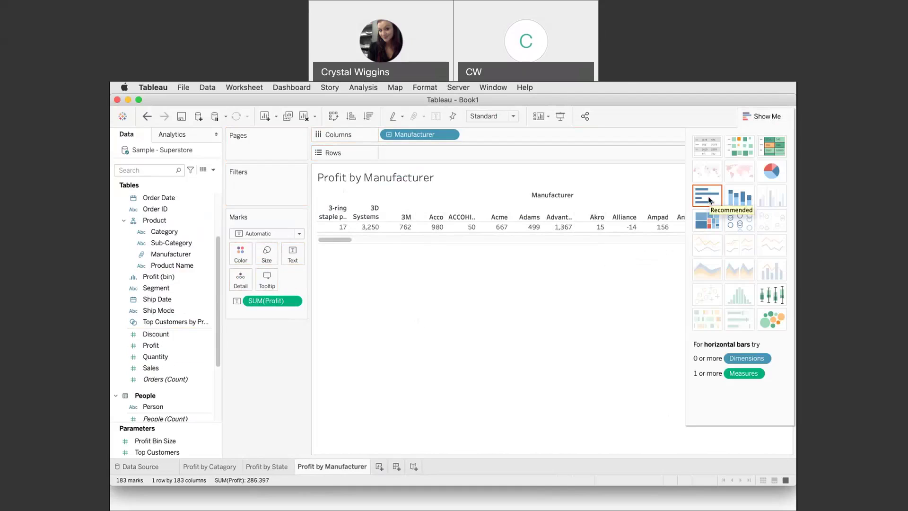
left_click(709, 200)
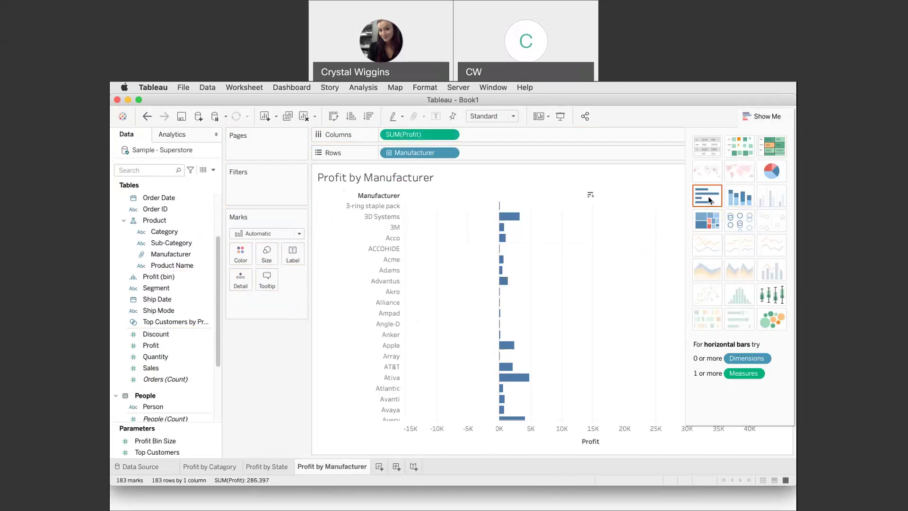
left_click(762, 117)
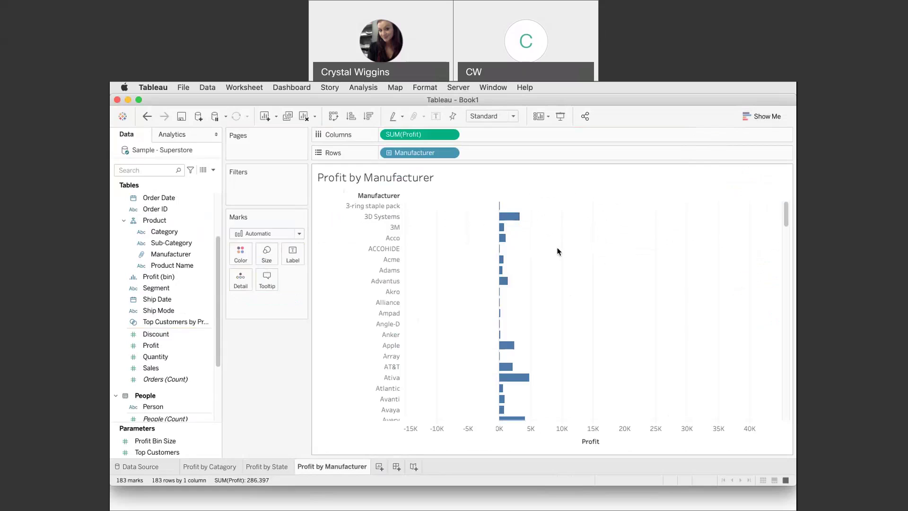
Swap the chart's rows and columns to get vertical bars and fit it to Entire View.
left_click(333, 117)
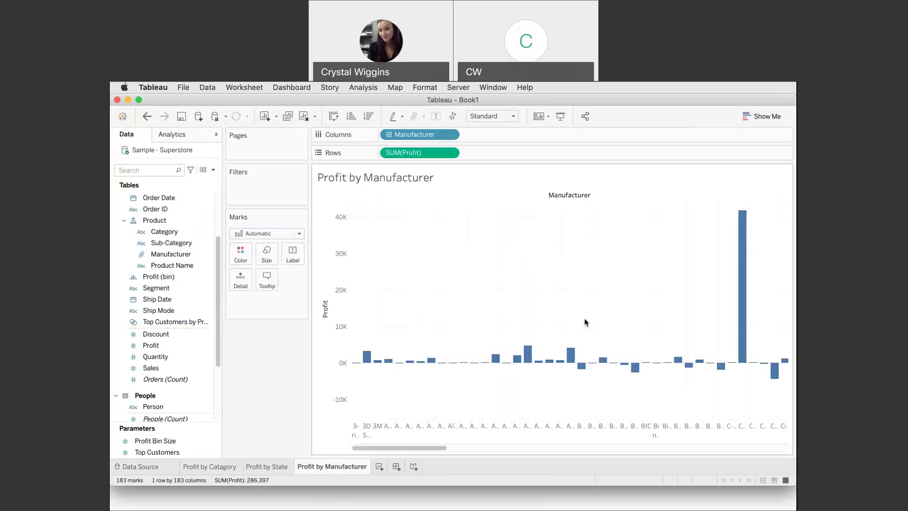
scroll(601, 323, "right", 6)
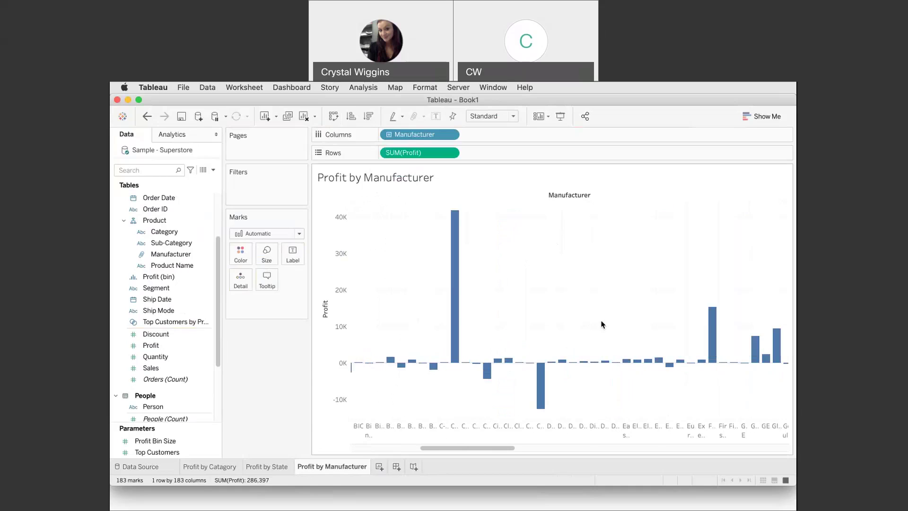
scroll(602, 324, "left", 6)
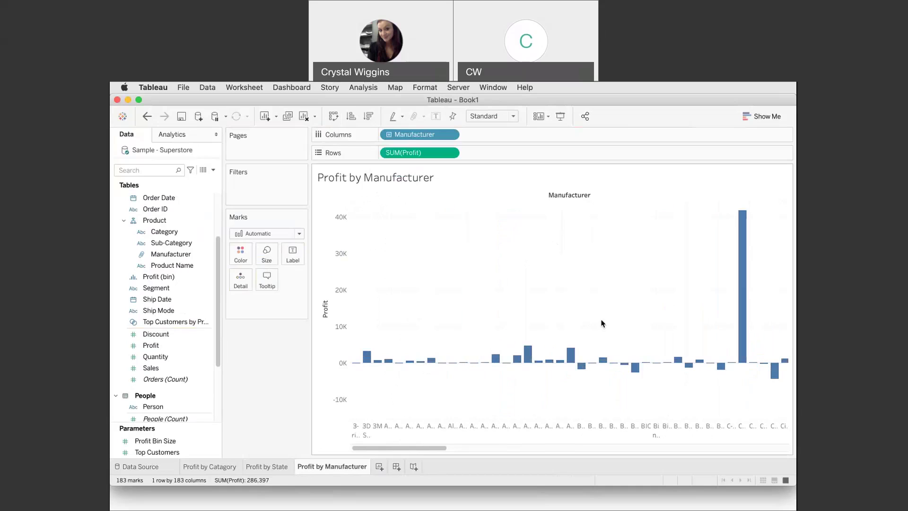
left_click(513, 117)
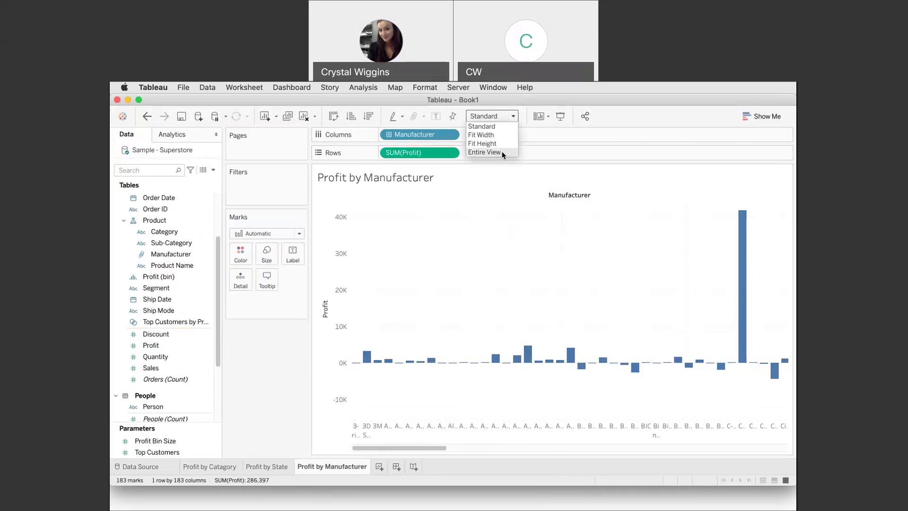
left_click(484, 152)
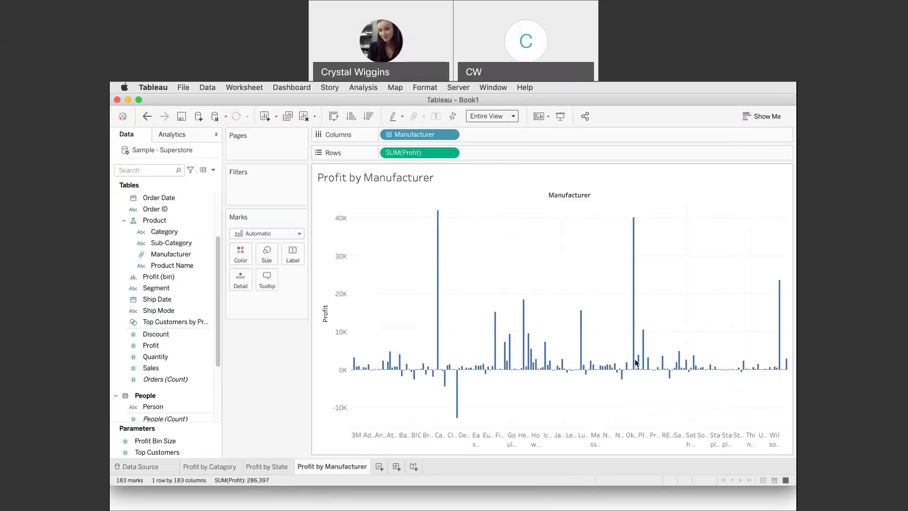
mouse_move(635, 364)
mouse_move(439, 302)
mouse_move(457, 389)
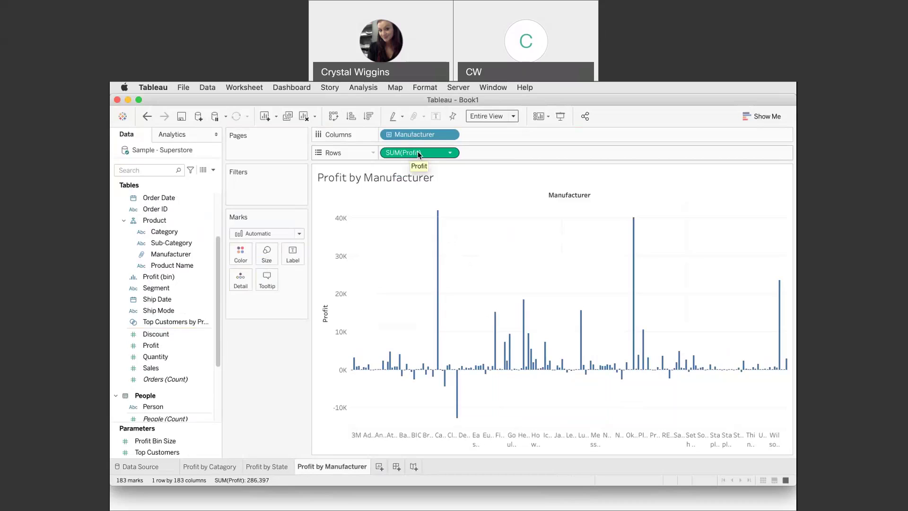
Color the manufacturer bars by Profit with the Red-Green Diverging palette centered at 0.
left_click_drag(419, 154, 245, 255)
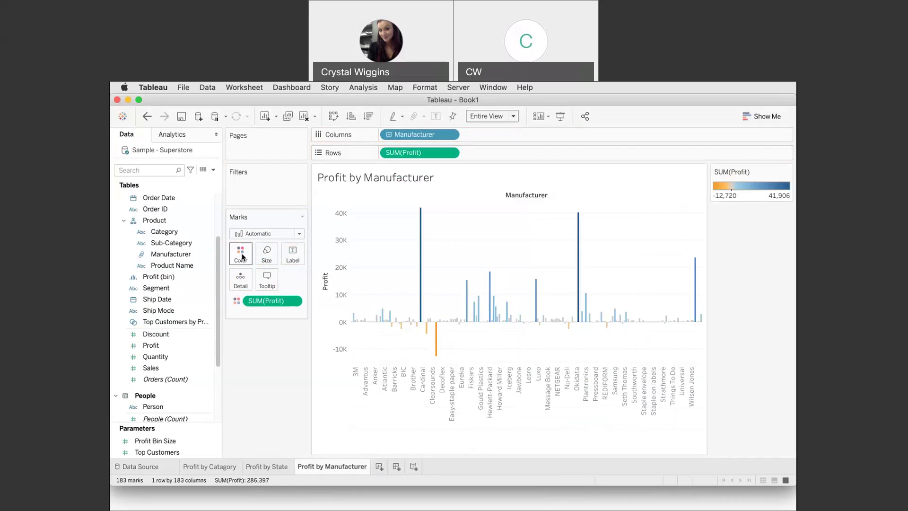
left_click(242, 257)
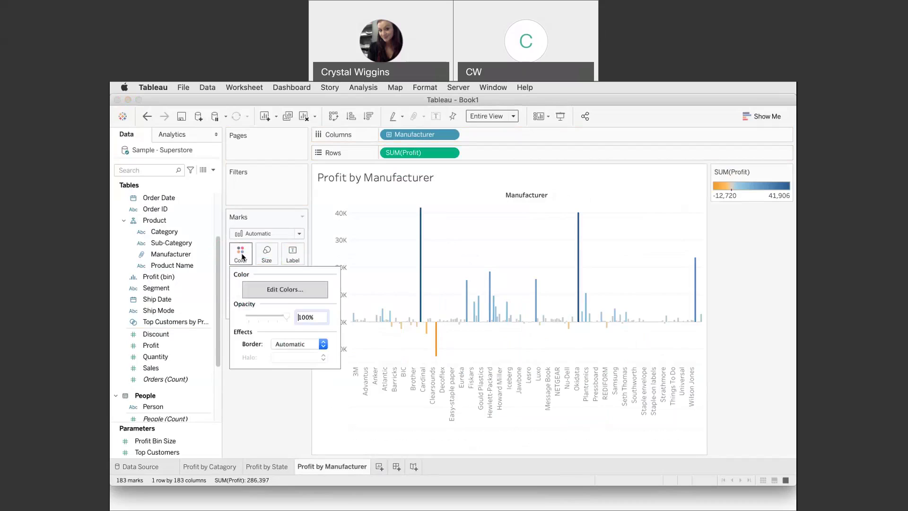
left_click(290, 290)
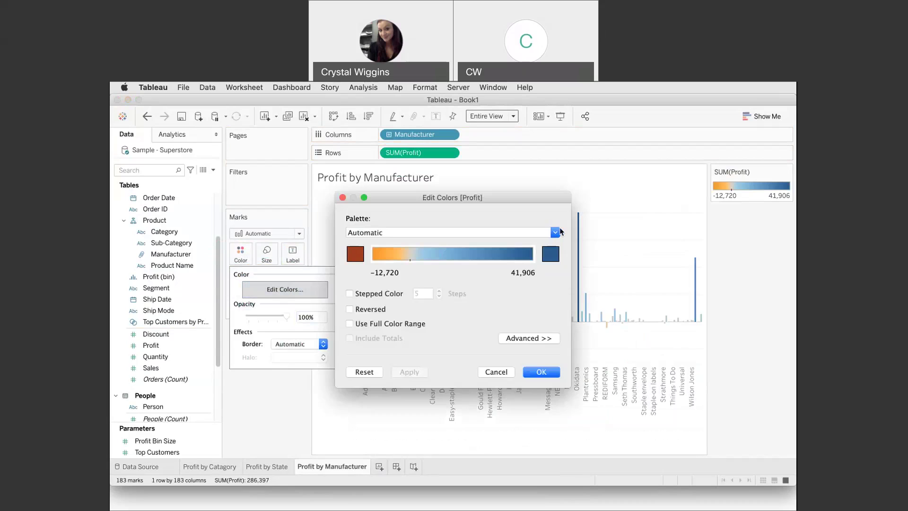
left_click(555, 232)
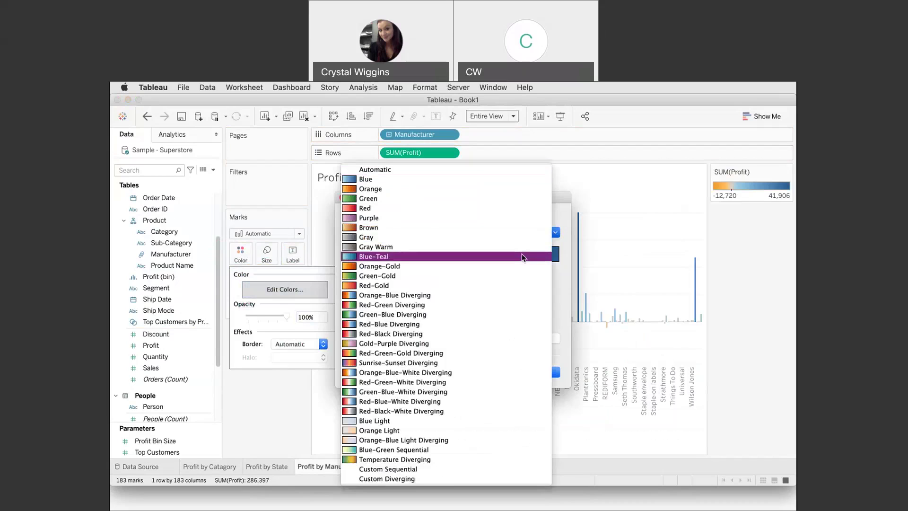
left_click(472, 305)
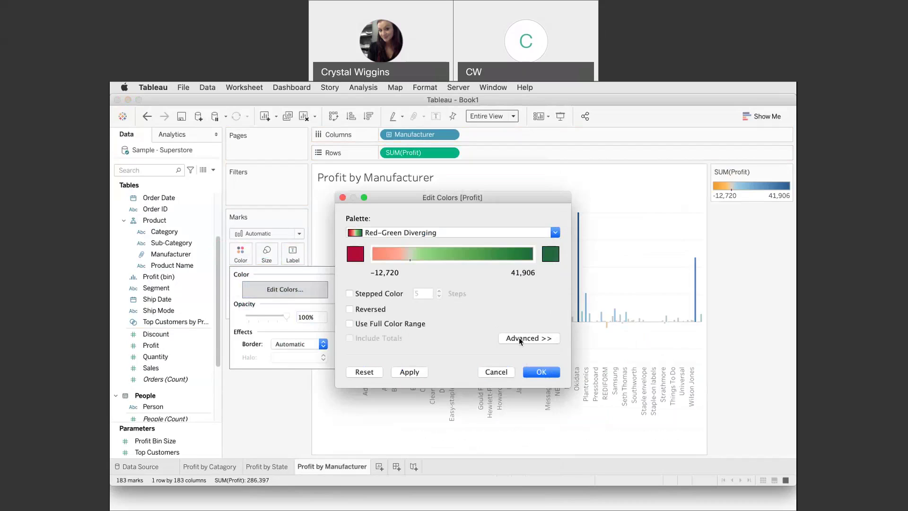
left_click(521, 339)
left_click(349, 400)
left_click(410, 439)
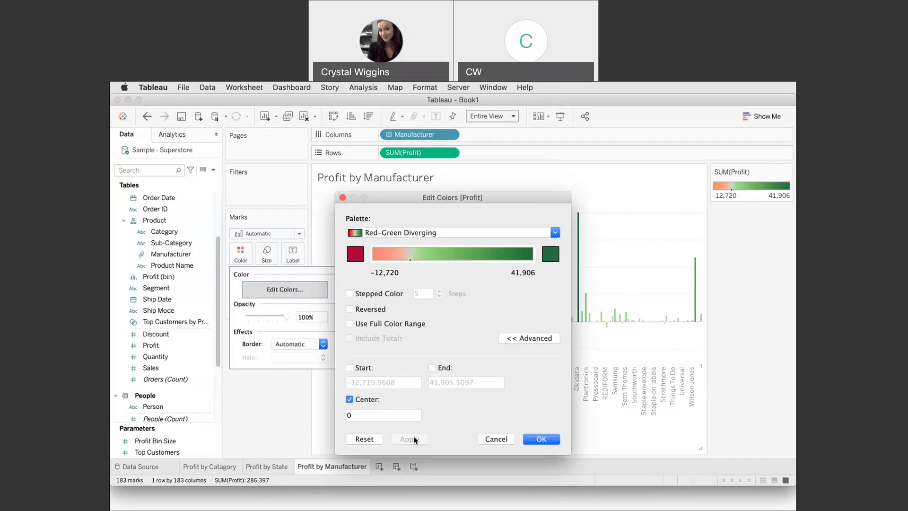
left_click(542, 440)
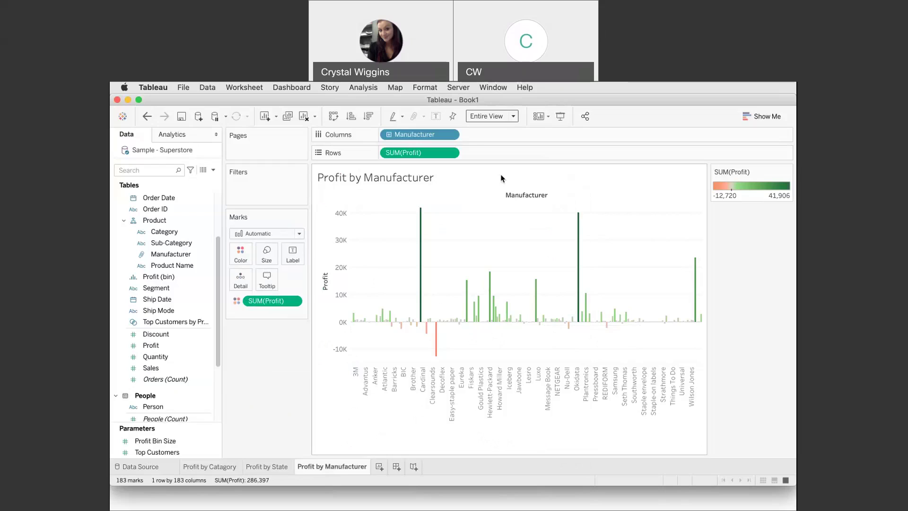
Sort the manufacturers in ascending order by the Profit field with Sum aggregation.
left_click(450, 137)
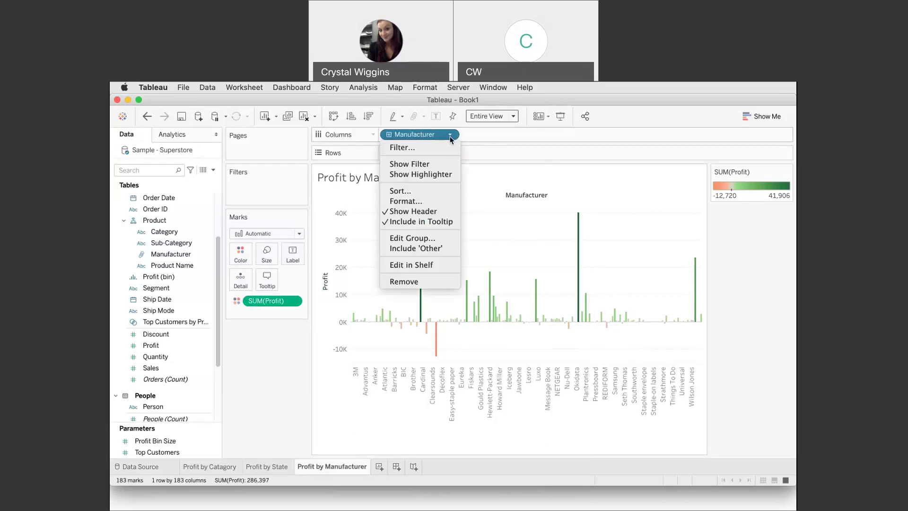
left_click(416, 192)
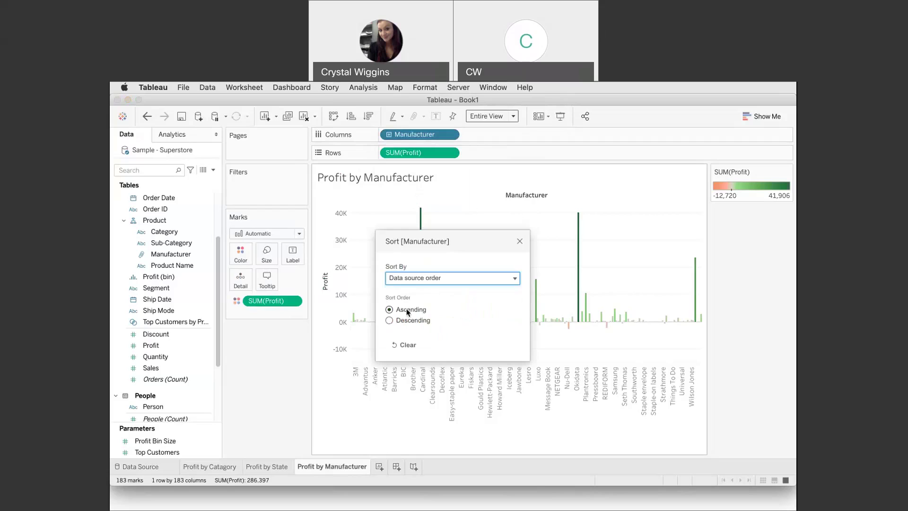
left_click(515, 280)
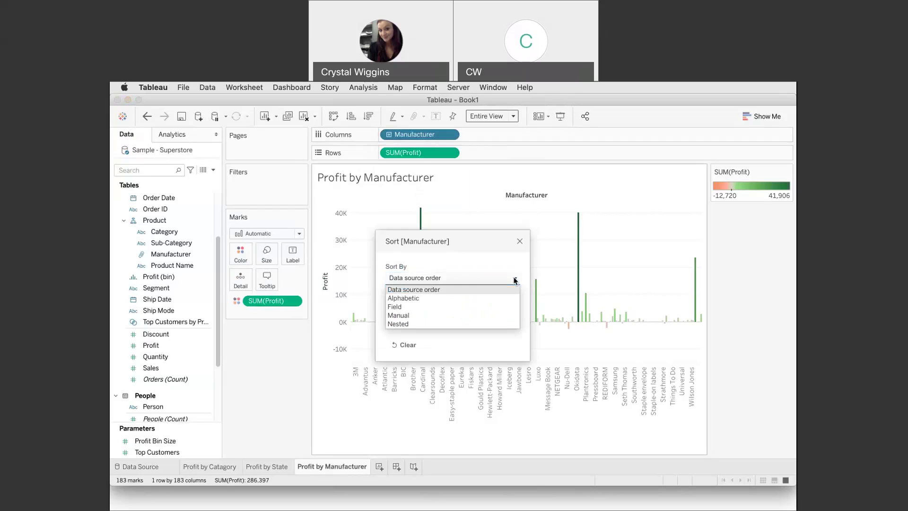
left_click(445, 309)
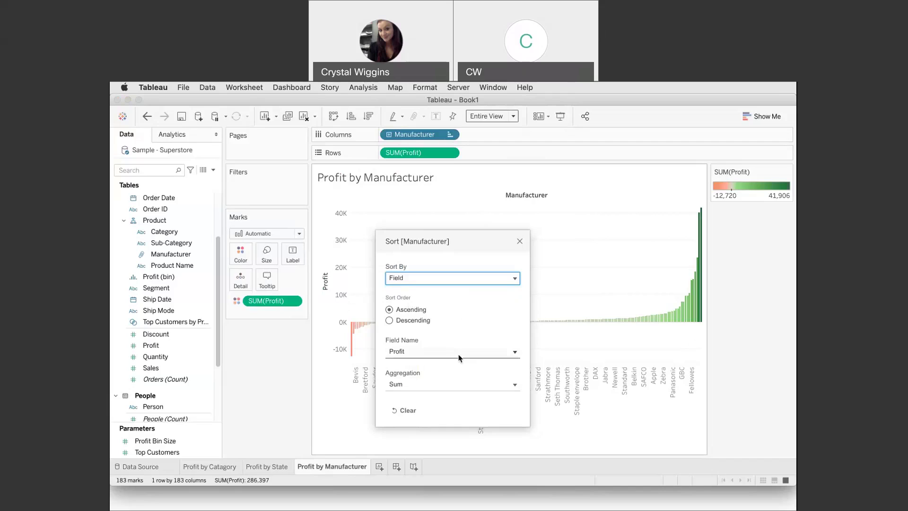
left_click(520, 242)
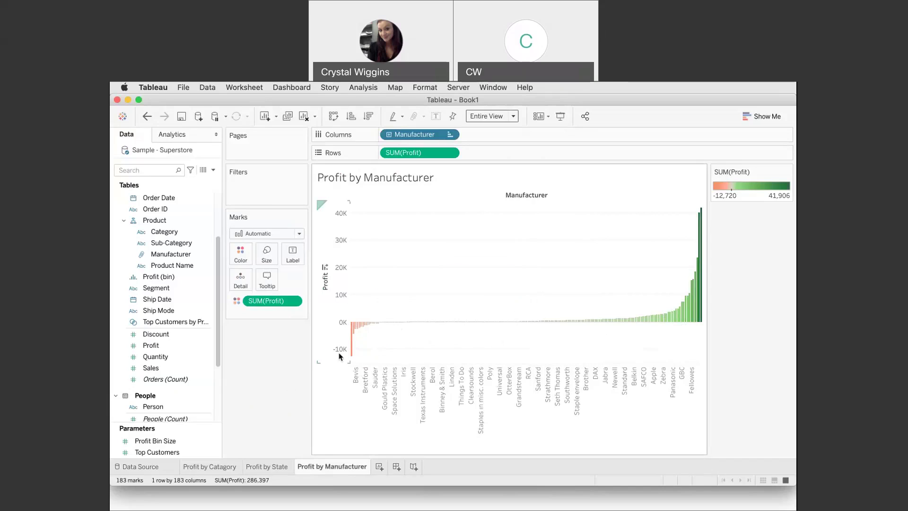
Filter Manufacturer to the bottom 30 by sum of Profit.
mouse_move(369, 321)
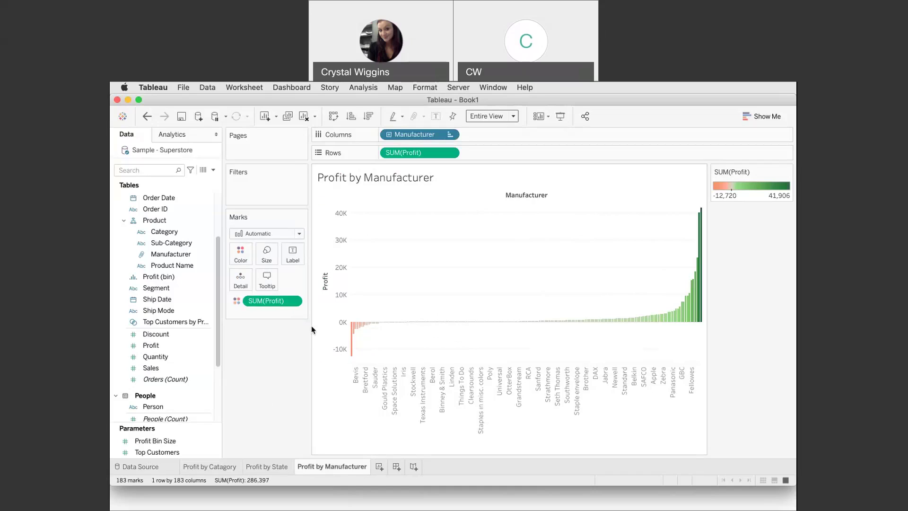
left_click(449, 137)
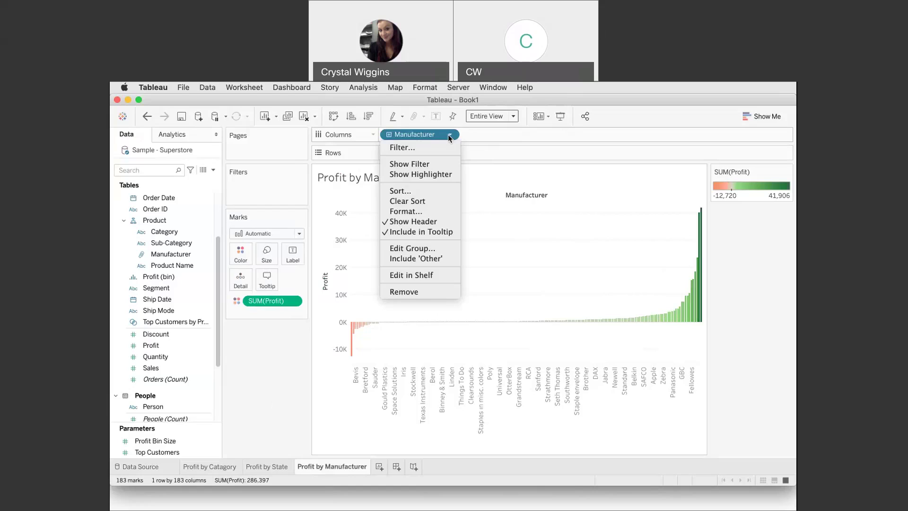
left_click(403, 147)
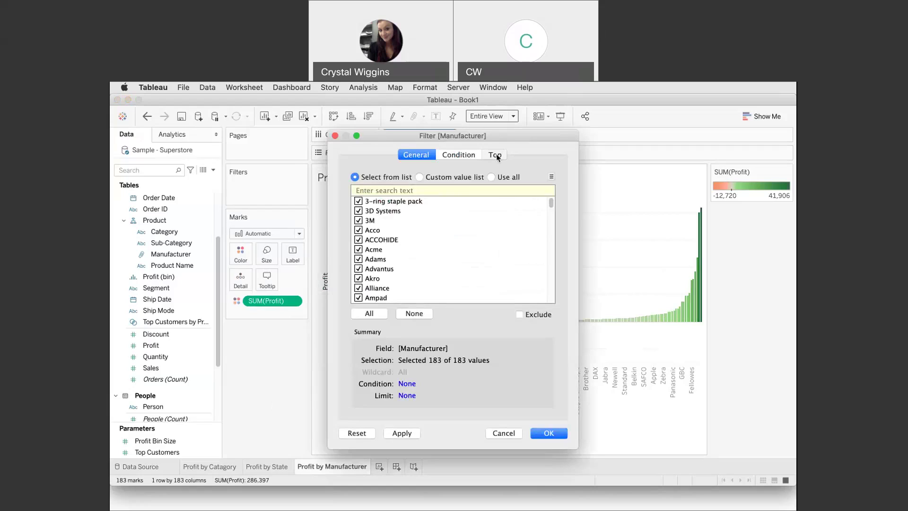
left_click(497, 156)
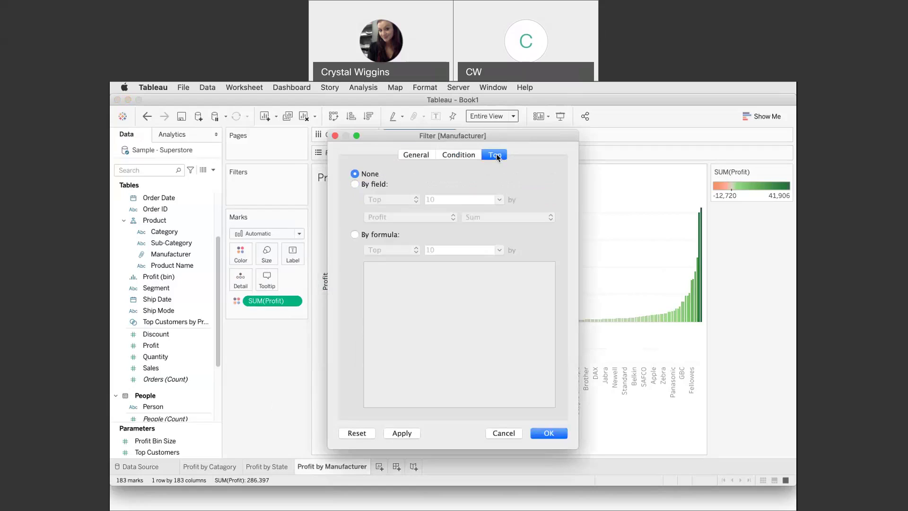
left_click(355, 184)
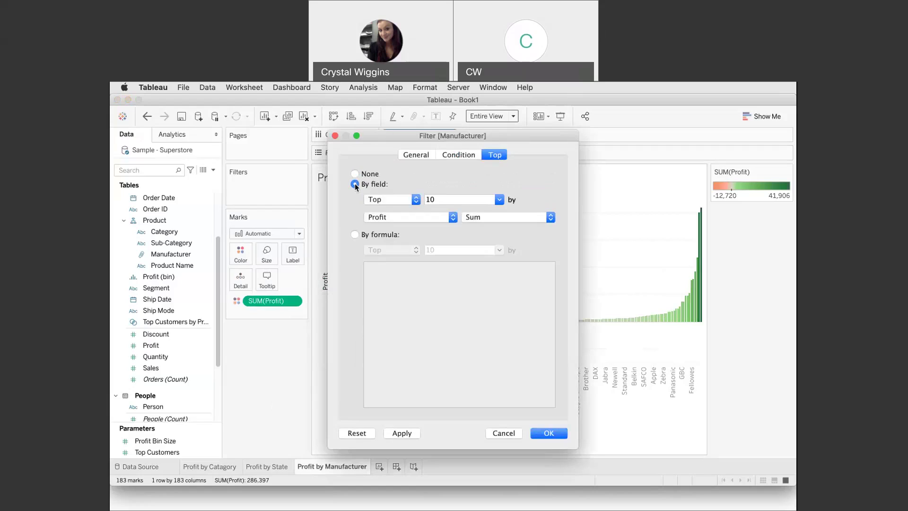
left_click(416, 201)
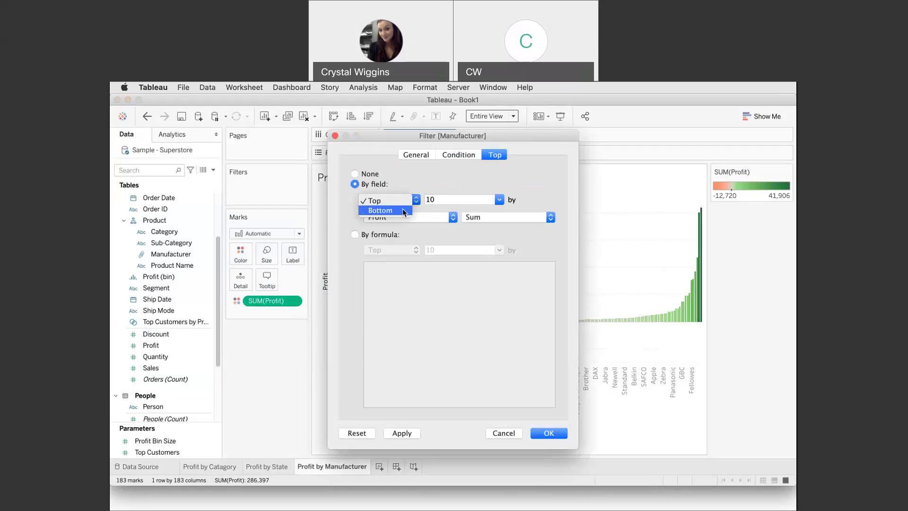
left_click(404, 211)
left_click_drag(440, 200, 421, 202)
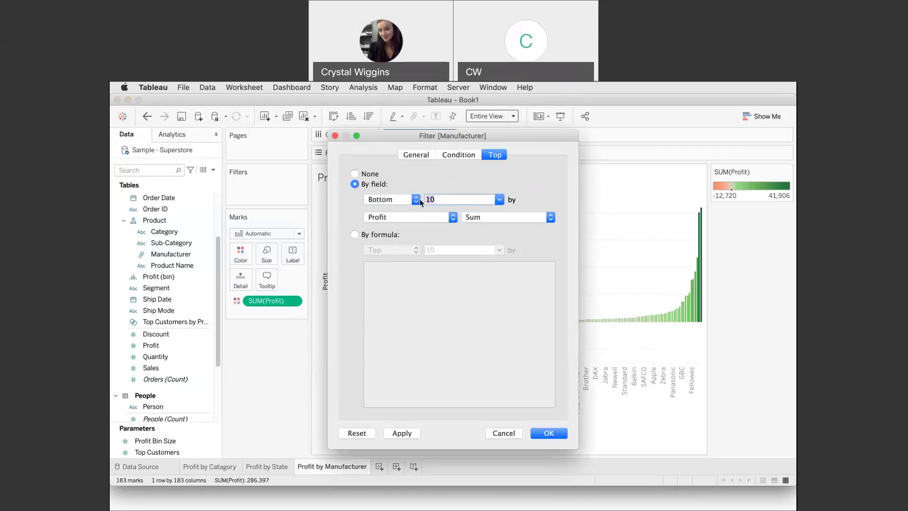
type("30")
left_click(403, 434)
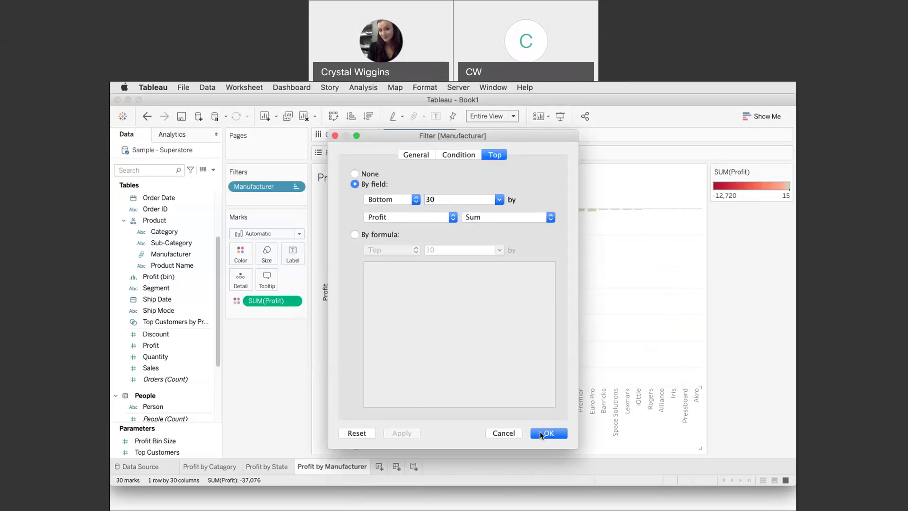
left_click(541, 434)
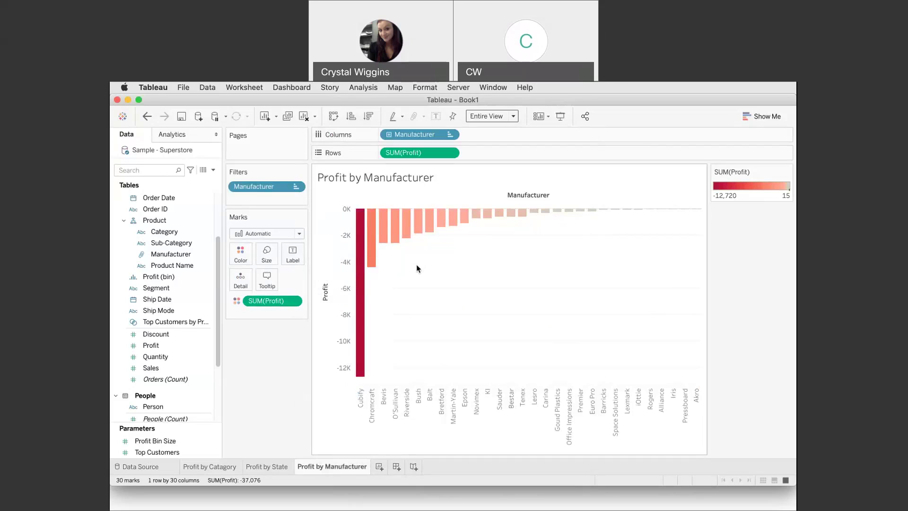
Add Quantity to Rows ahead of Profit so the Quantity bars sit above the Profit bars.
left_click(171, 358)
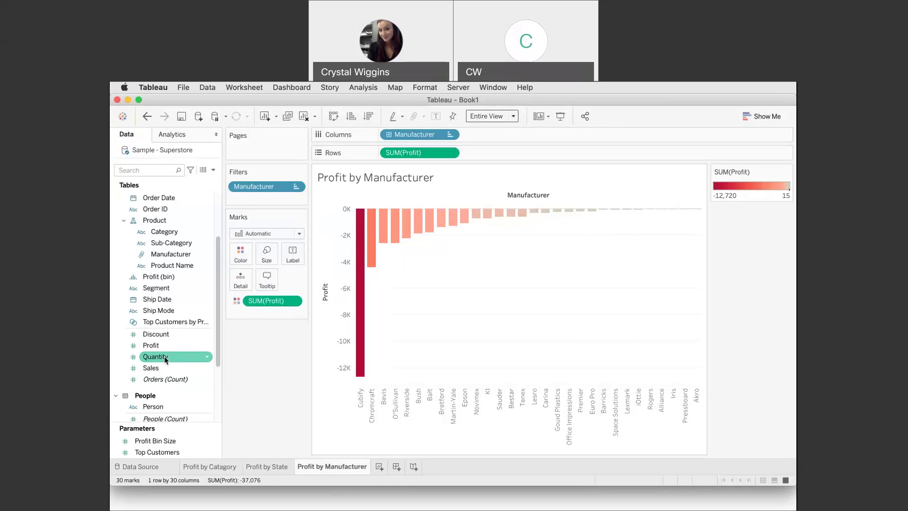
left_click_drag(166, 360, 492, 155)
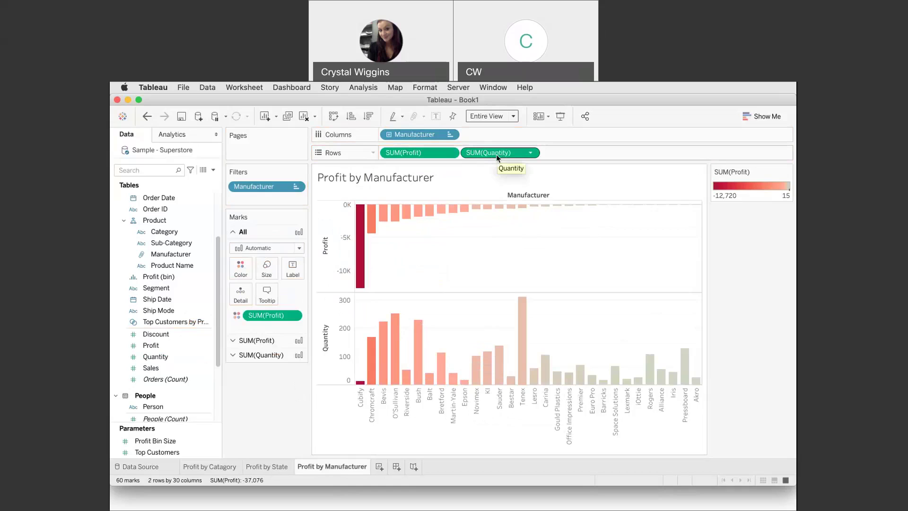
left_click_drag(496, 156, 412, 152)
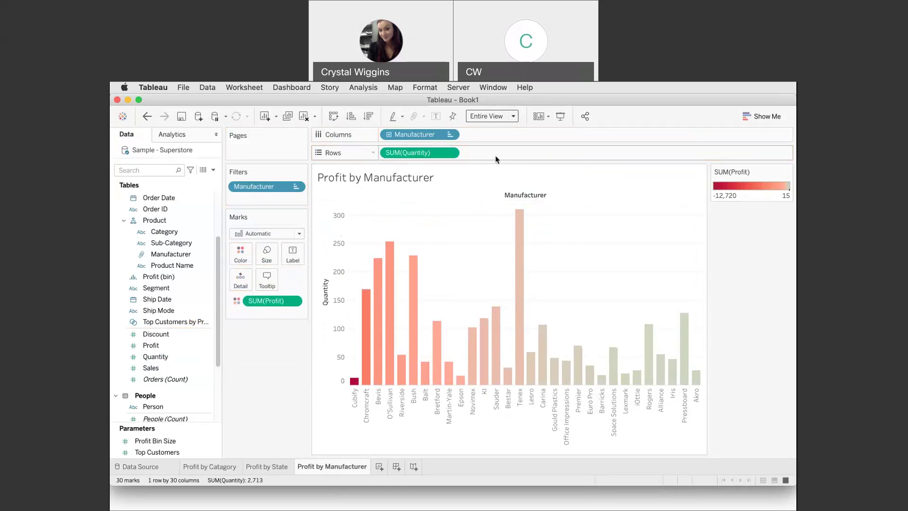
left_click(144, 120)
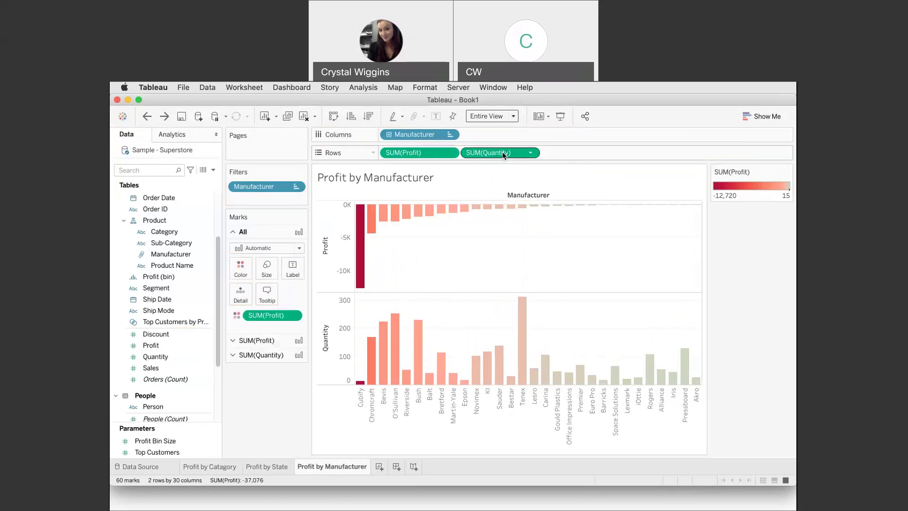
left_click_drag(501, 155, 388, 155)
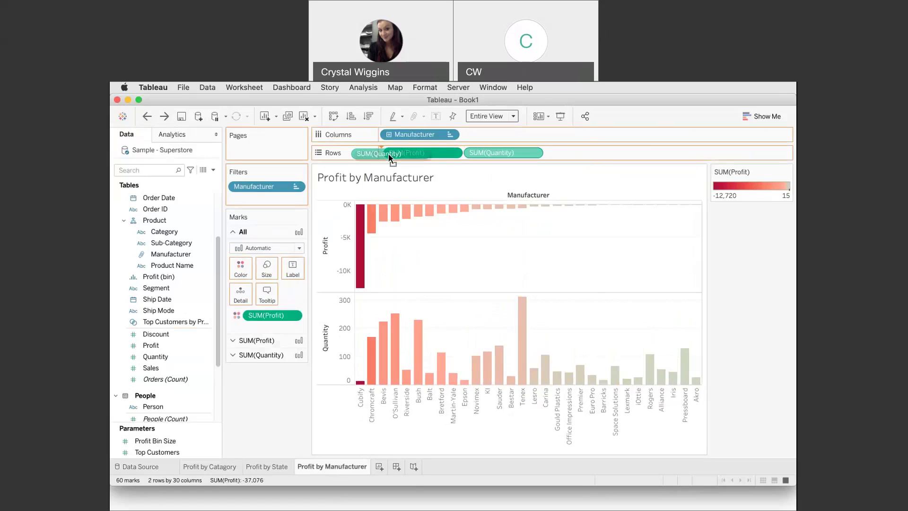
left_click_drag(388, 156, 389, 156)
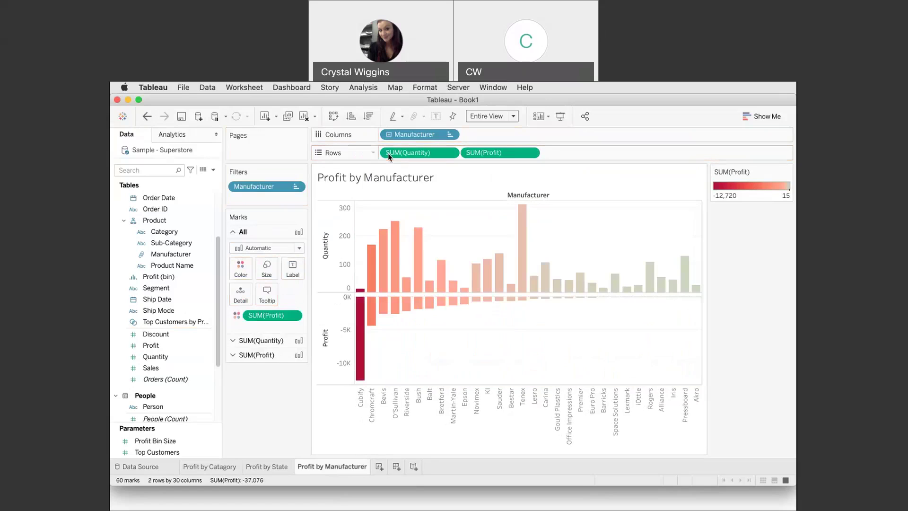
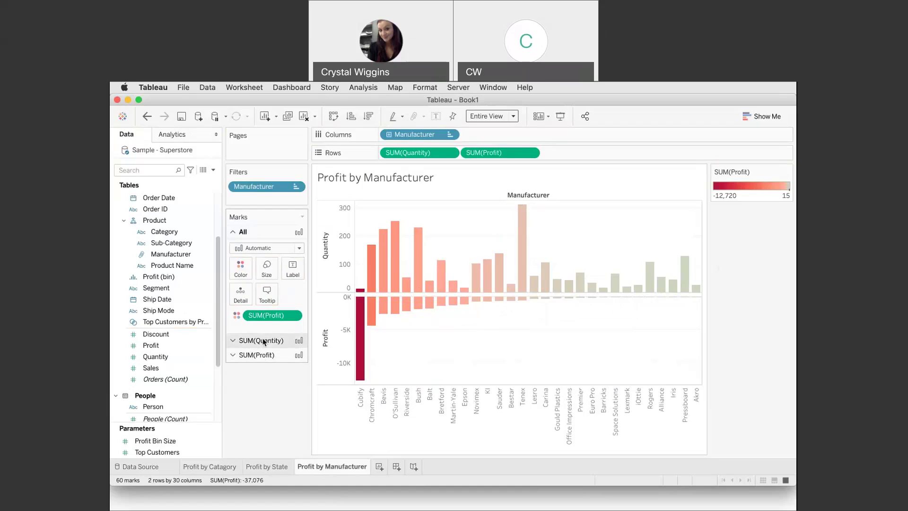
Remove the Profit coloring from the Quantity bars only, keeping it on the Profit bars.
left_click(233, 341)
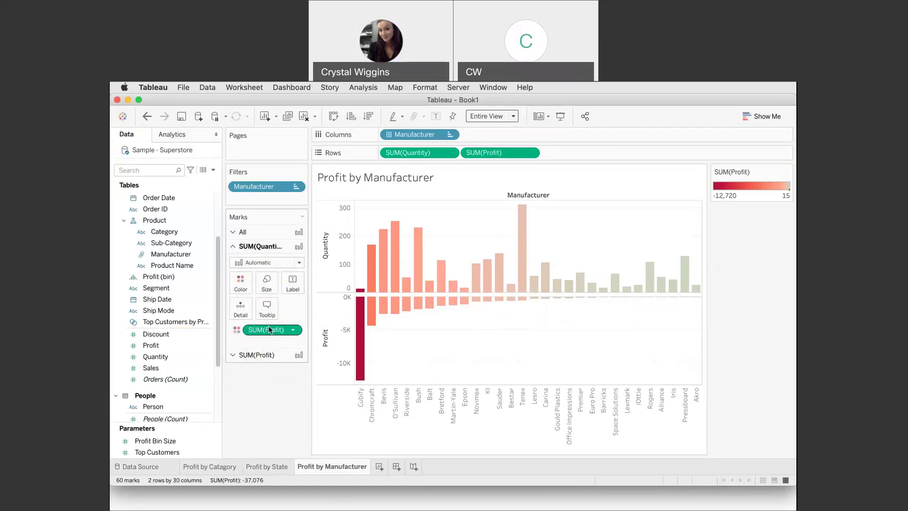
left_click_drag(263, 333, 246, 405)
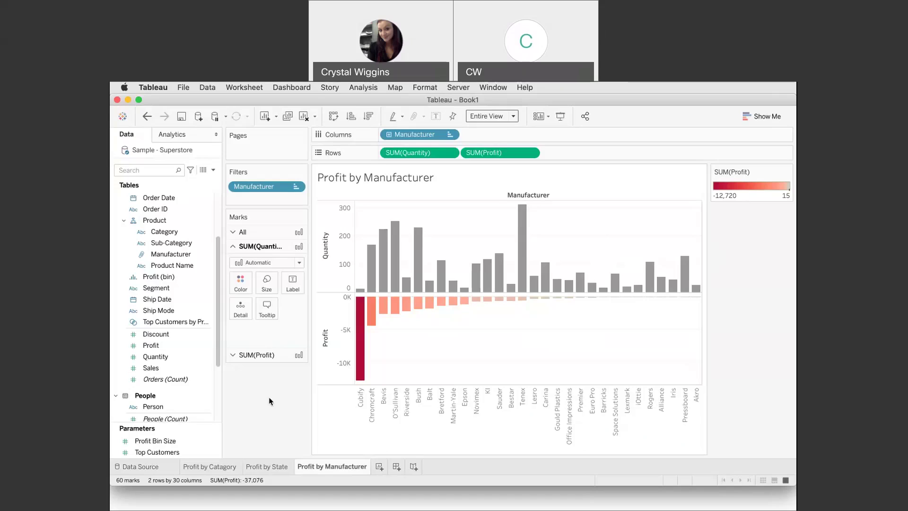
Create a dashboard with the fixed size Generic Desktop (1366 x 768) and floating object placement.
left_click(396, 467)
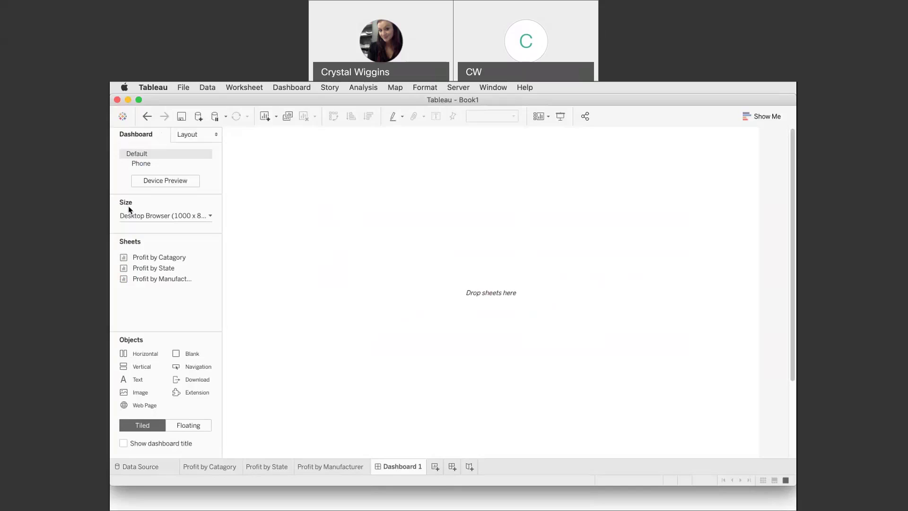
left_click(211, 218)
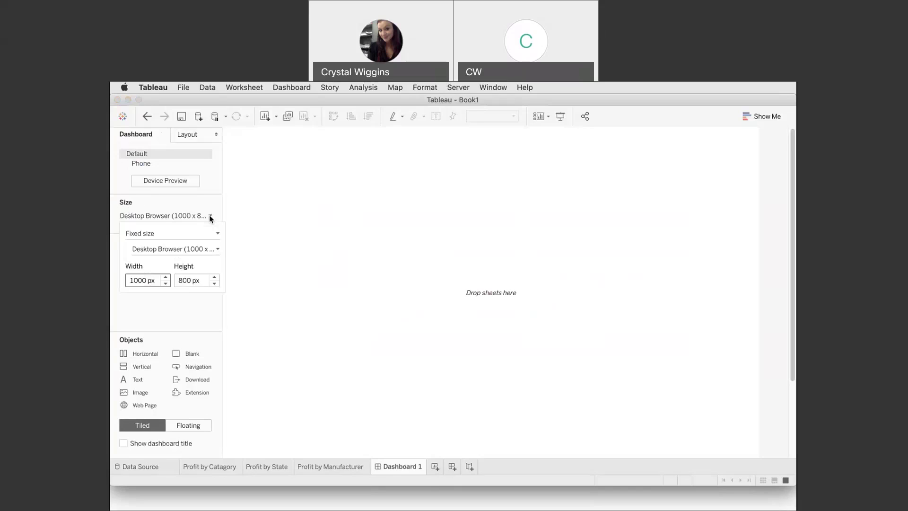
left_click(218, 250)
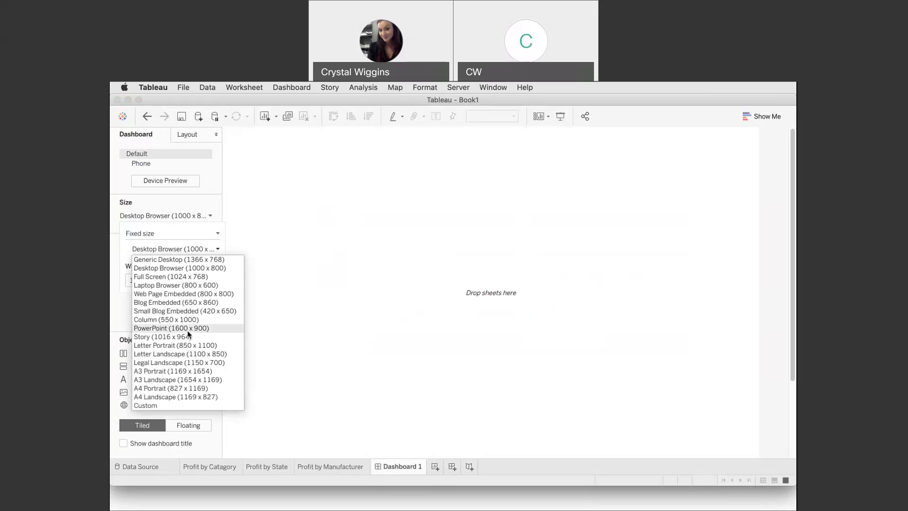
left_click(177, 260)
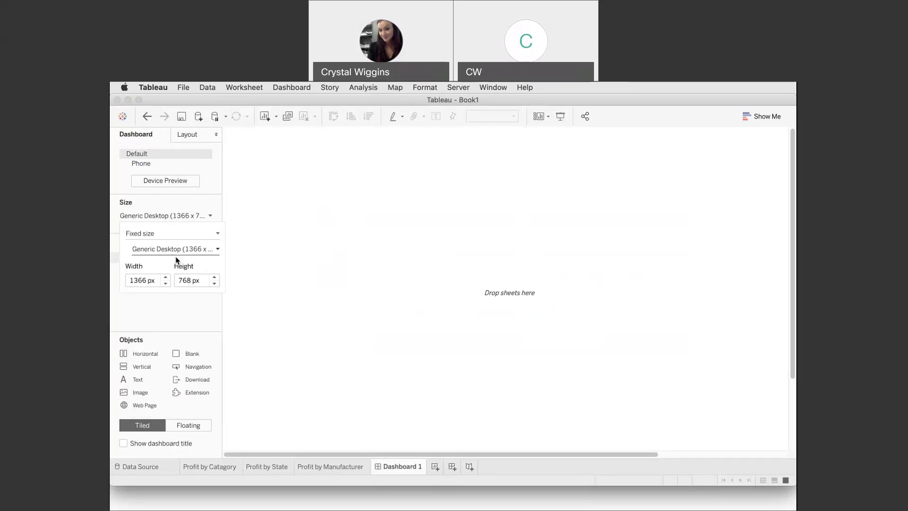
left_click(180, 428)
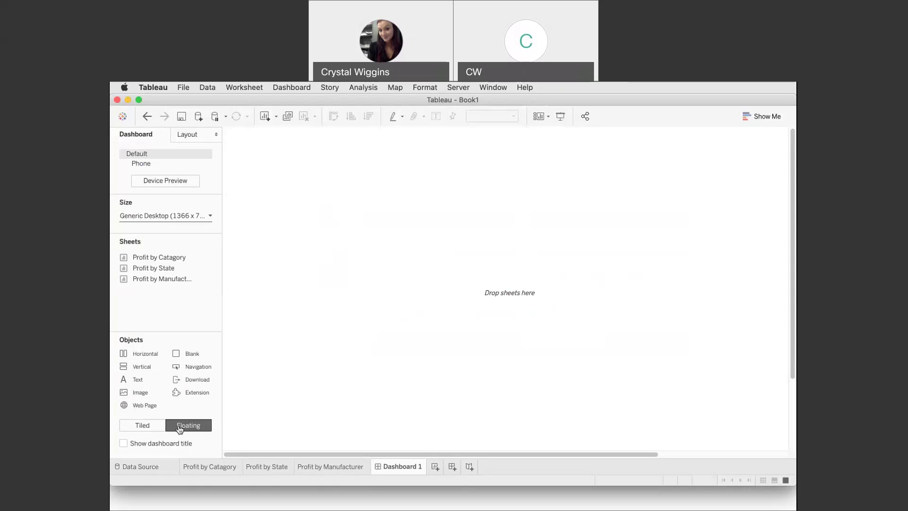
Place the Profit by Catagory sheet on the dashboard as a floating object, then reposition and enlarge it.
mouse_move(162, 257)
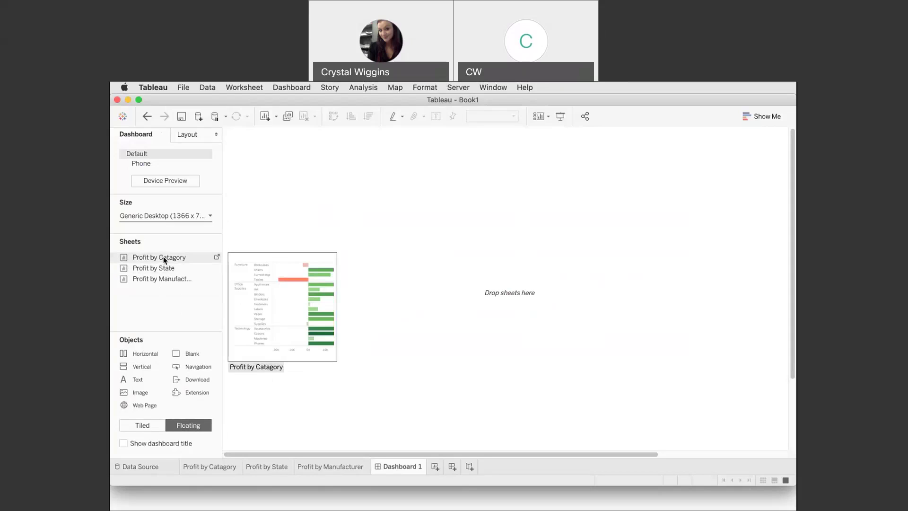
left_click_drag(163, 257, 411, 256)
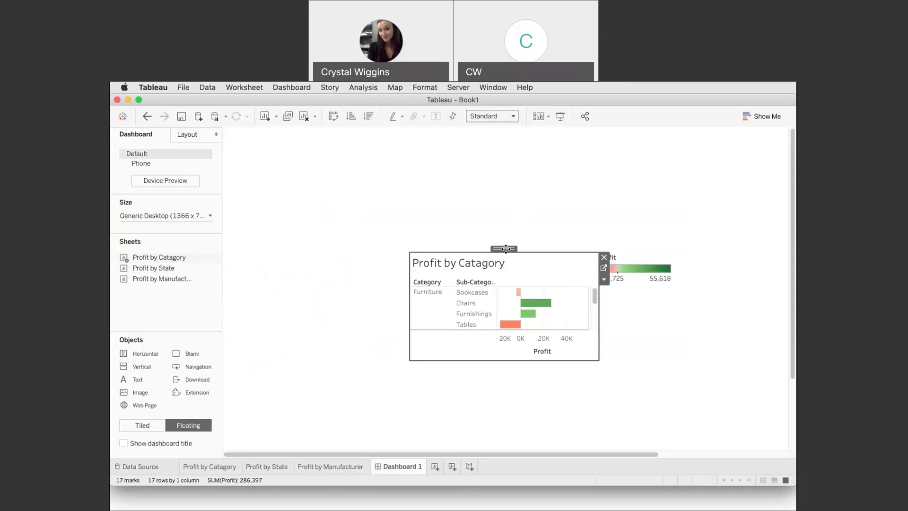
left_click_drag(505, 249, 615, 155)
left_click_drag(555, 163, 428, 174)
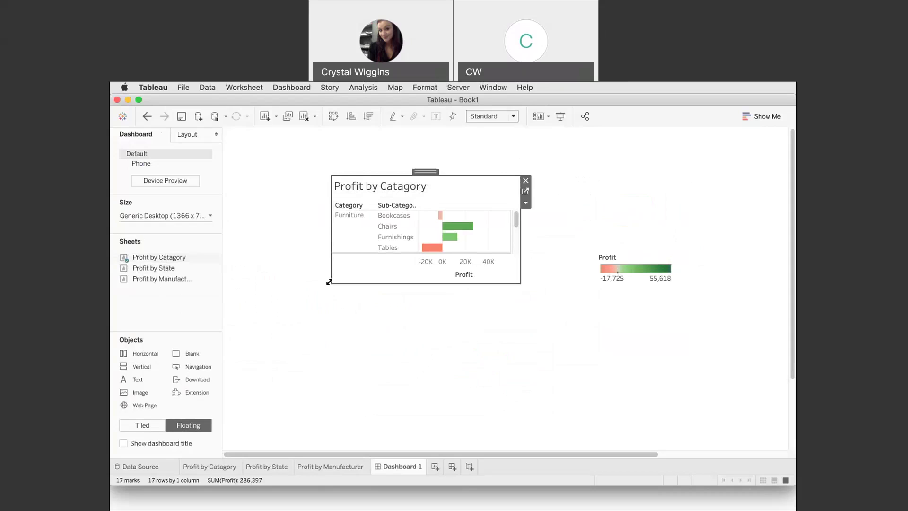
left_click_drag(328, 282, 245, 370)
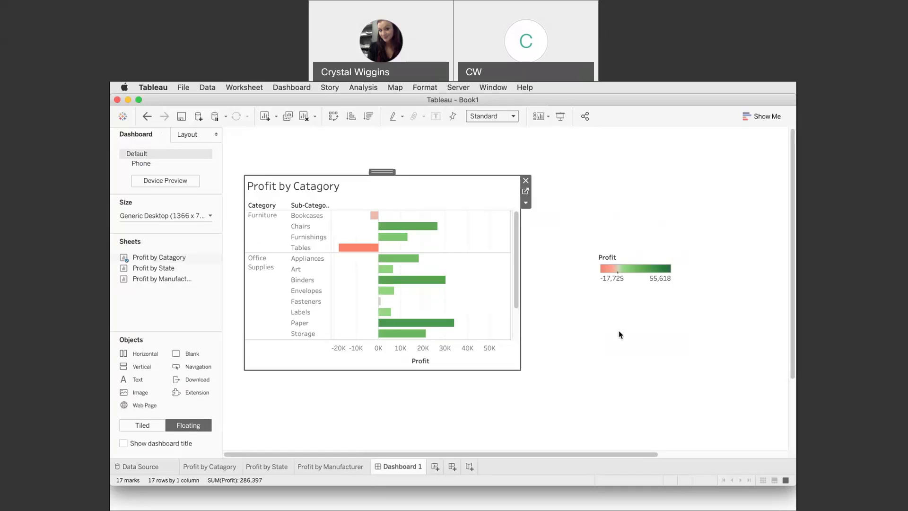
Undo the resizing, moving and placement of the floating Profit by Catagory sheet until the dashboard is empty.
left_click(147, 118)
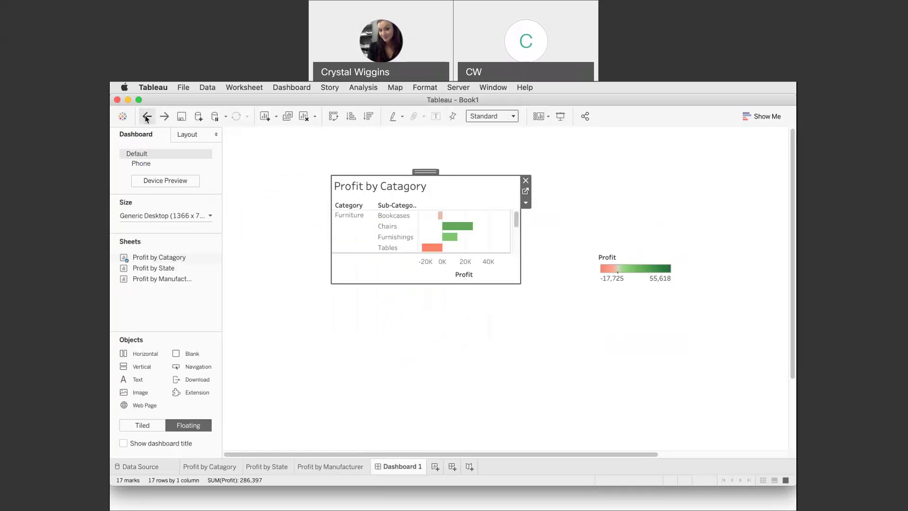
left_click(147, 118)
left_click(146, 118)
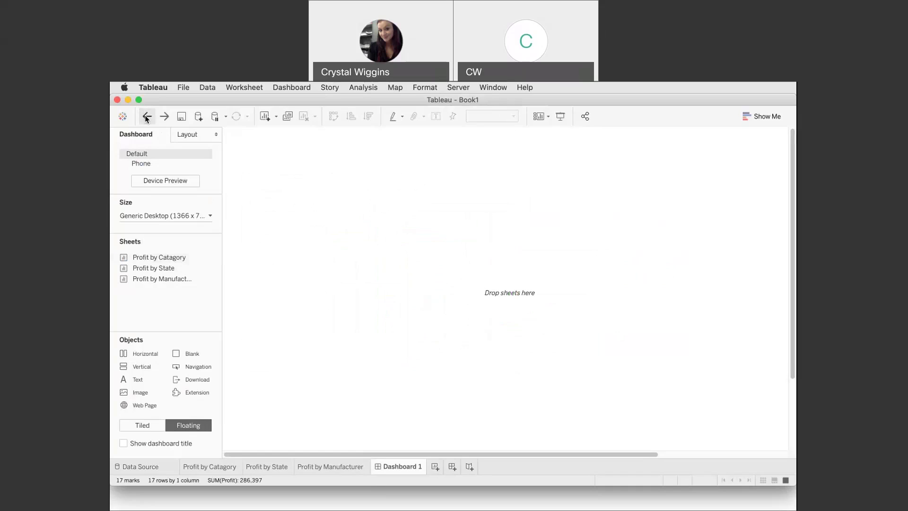
Switch object placement to Tiled and add the Profit by Catagory sheet to the empty dashboard.
left_click(141, 425)
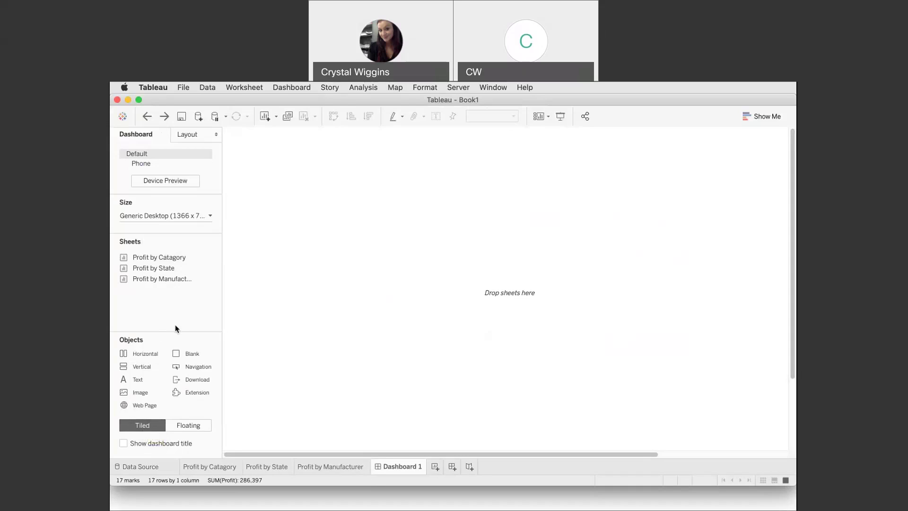
mouse_move(162, 260)
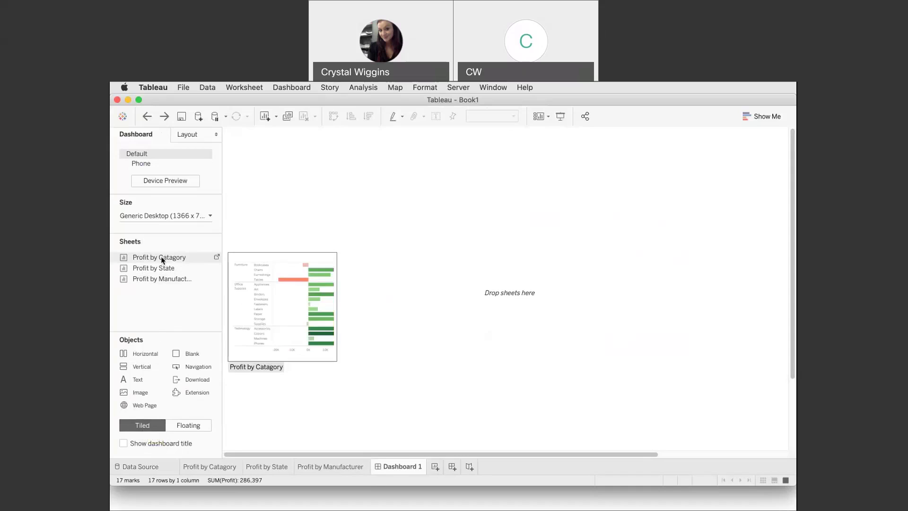
left_click_drag(162, 260, 399, 264)
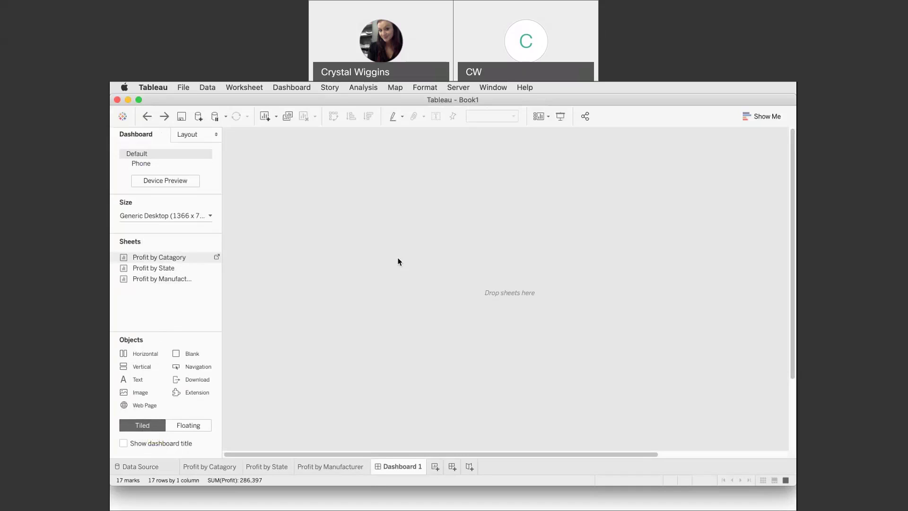
left_click_drag(399, 261, 399, 262)
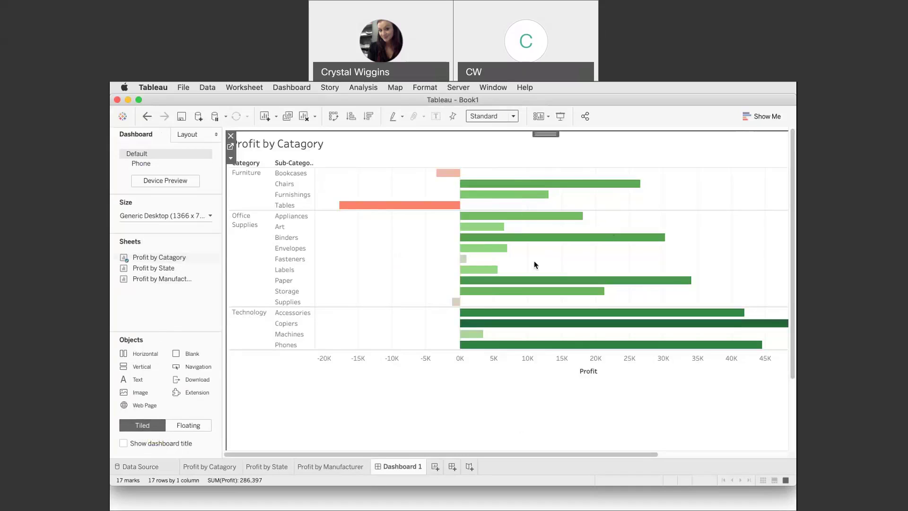
Remove the Profit color legend that came with the category chart from the dashboard.
scroll(536, 265, "right", 5)
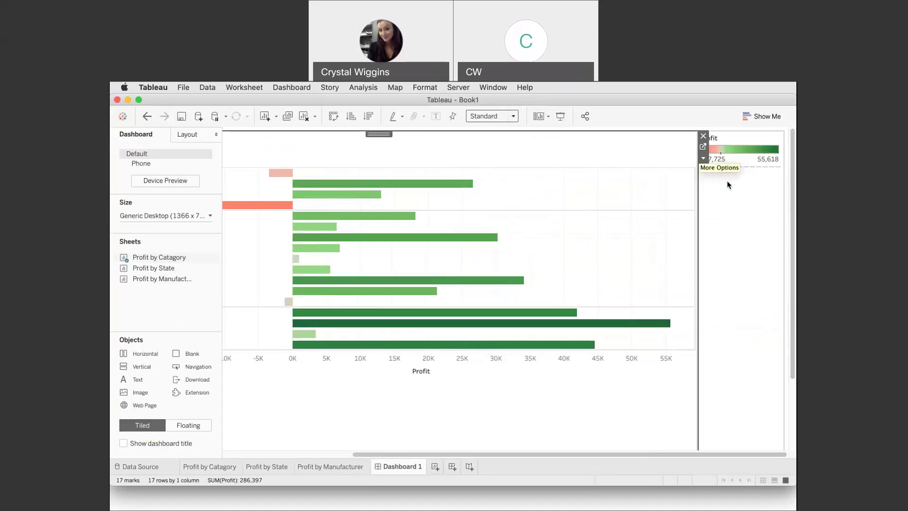
left_click(745, 141)
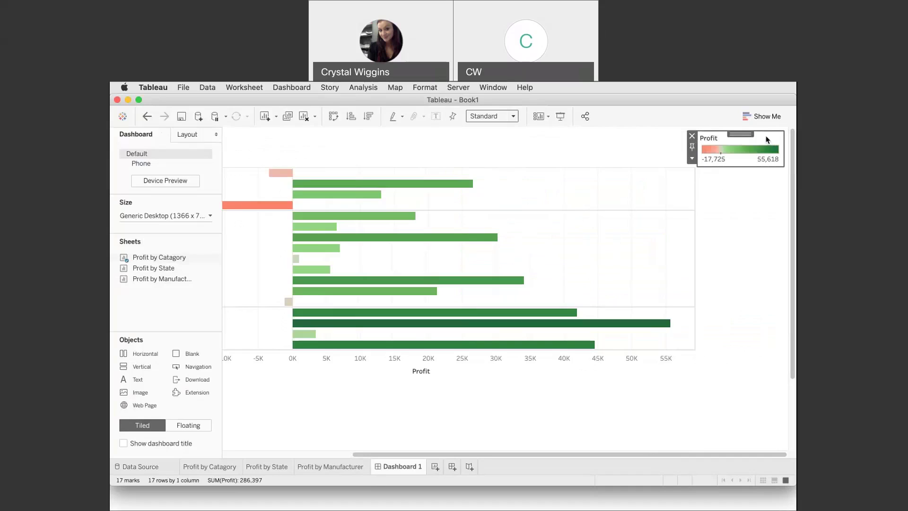
left_click(692, 136)
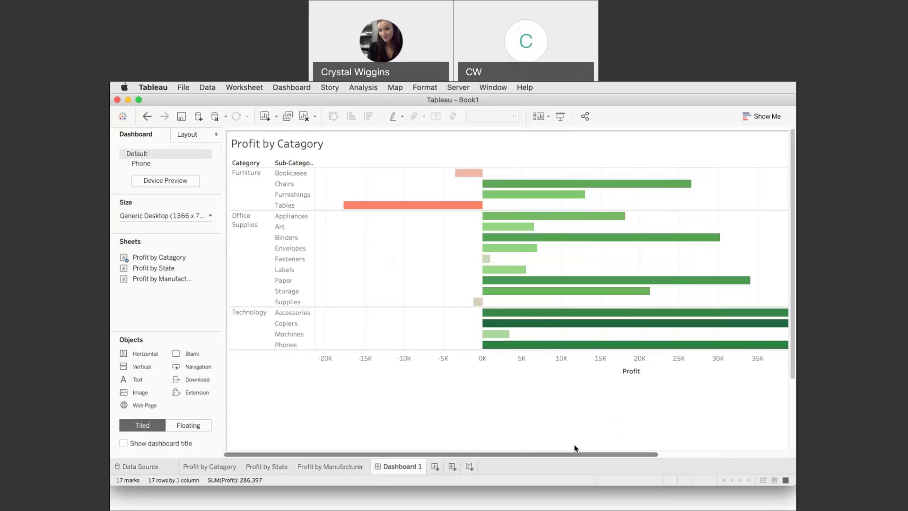
Set the Profit by Catagory chart's fit to Entire View.
left_click(560, 431)
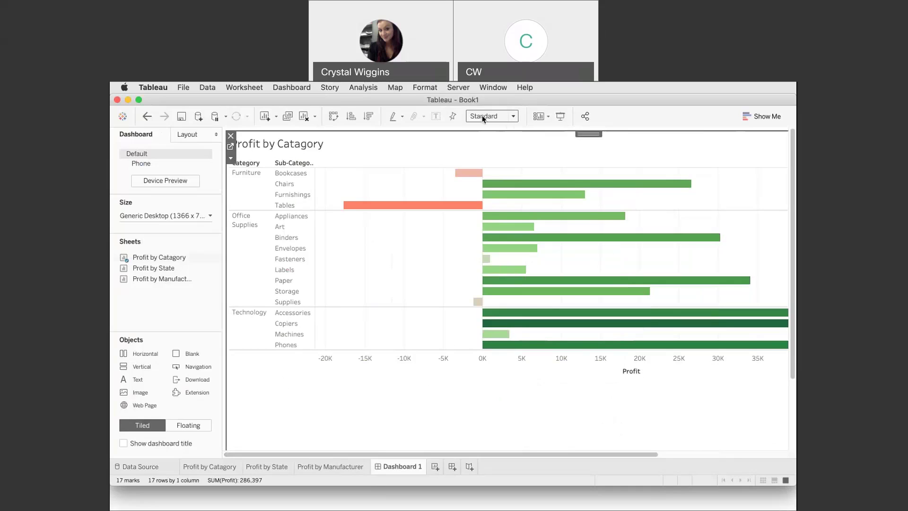
left_click(514, 118)
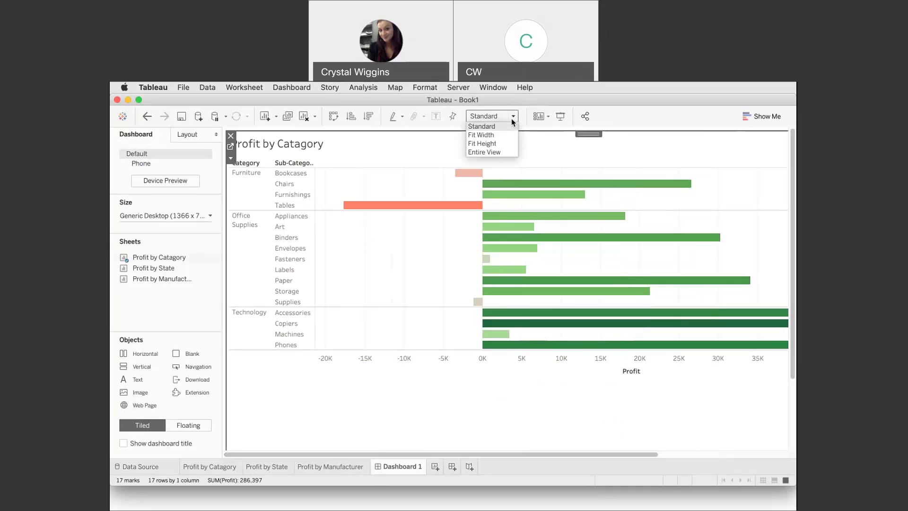
left_click(499, 154)
Examine how the category chart fills the full width and height of the dashboard.
mouse_move(486, 335)
scroll(487, 335, "down", 5)
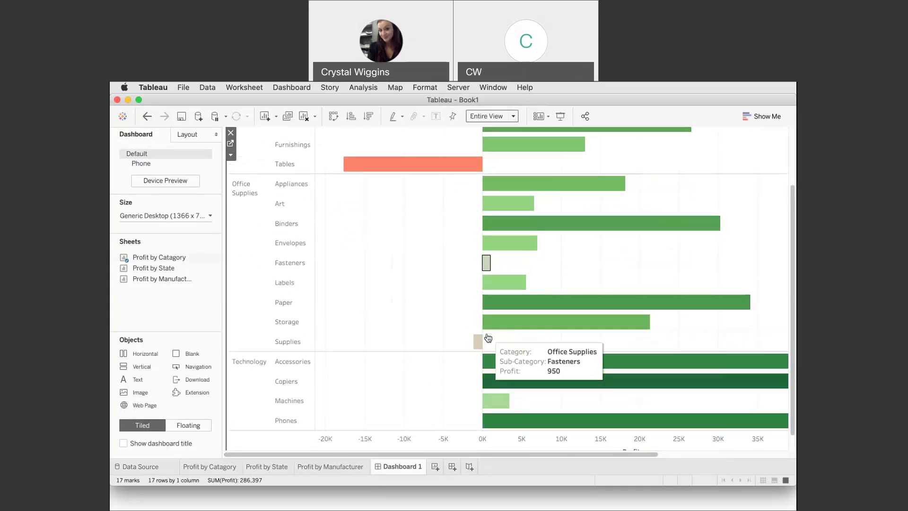
scroll(488, 337, "right", 5)
scroll(488, 337, "up", 3)
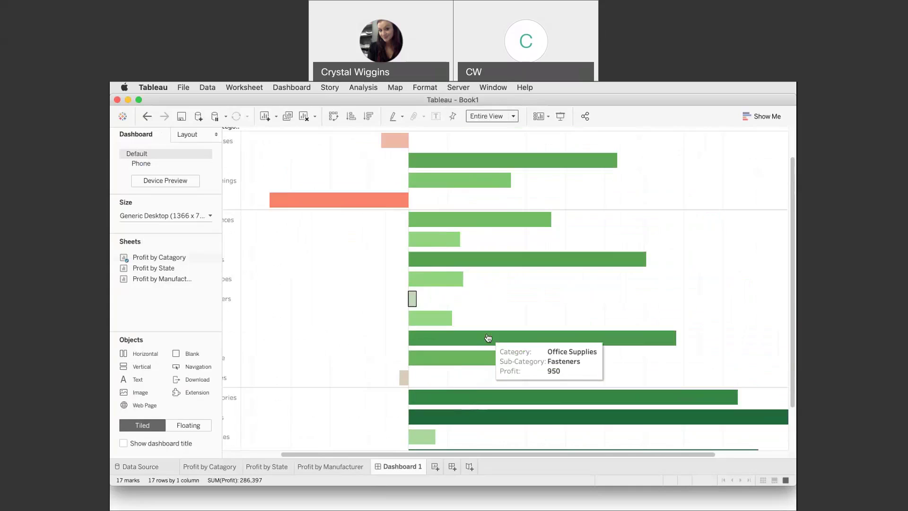
scroll(488, 337, "left", 5)
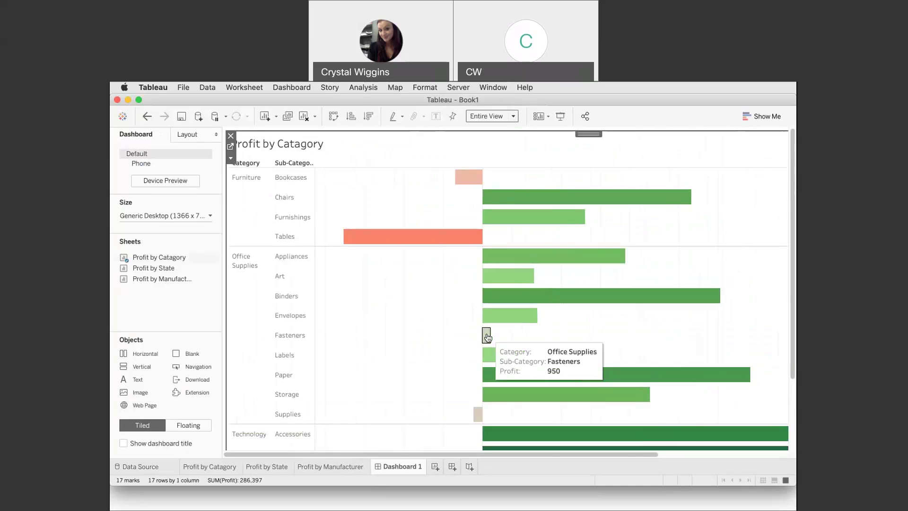
scroll(488, 337, "down", 4)
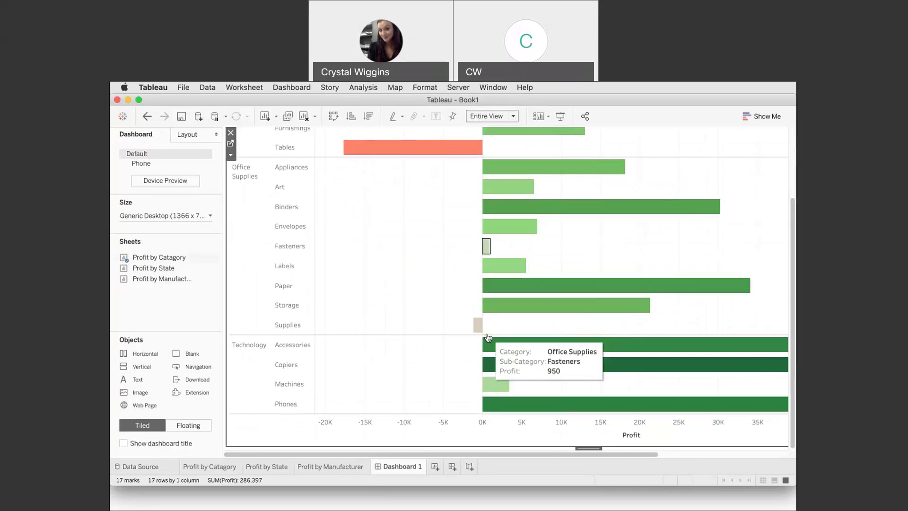
scroll(488, 337, "up", 4)
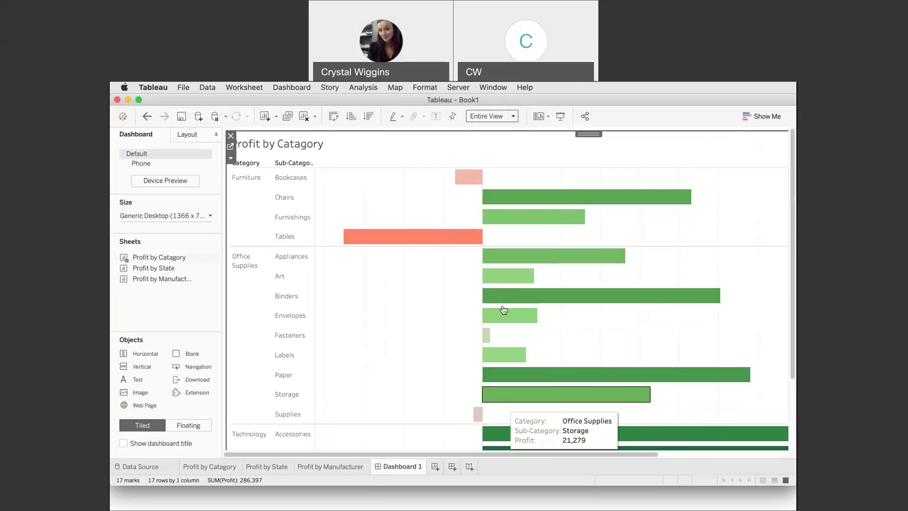
mouse_move(596, 251)
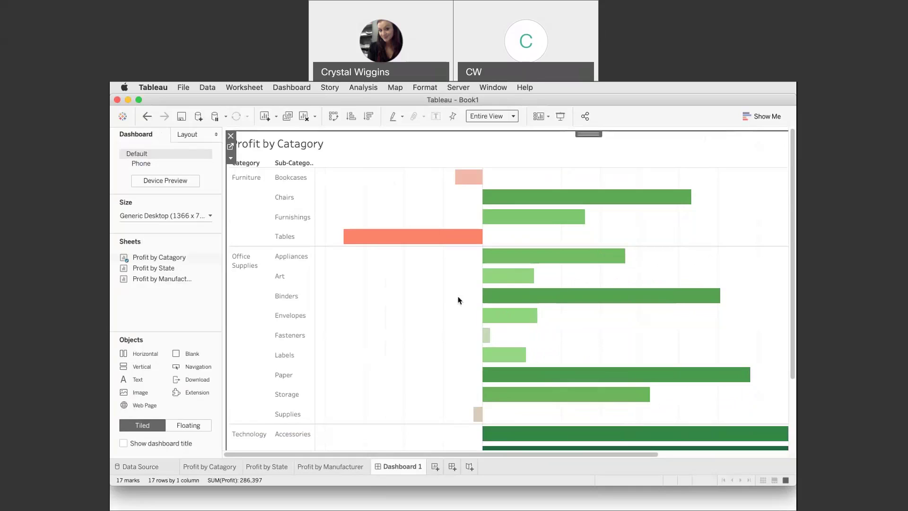
scroll(460, 330, "down", 4)
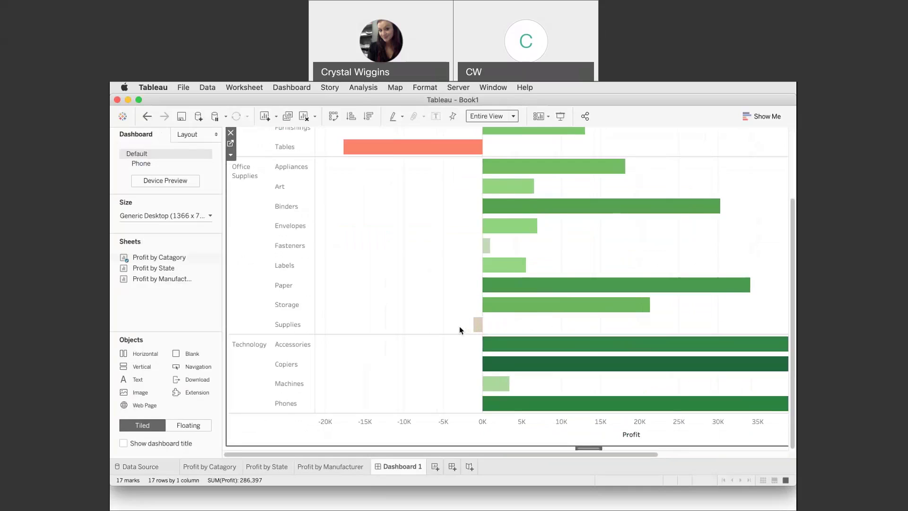
scroll(460, 330, "up", 3)
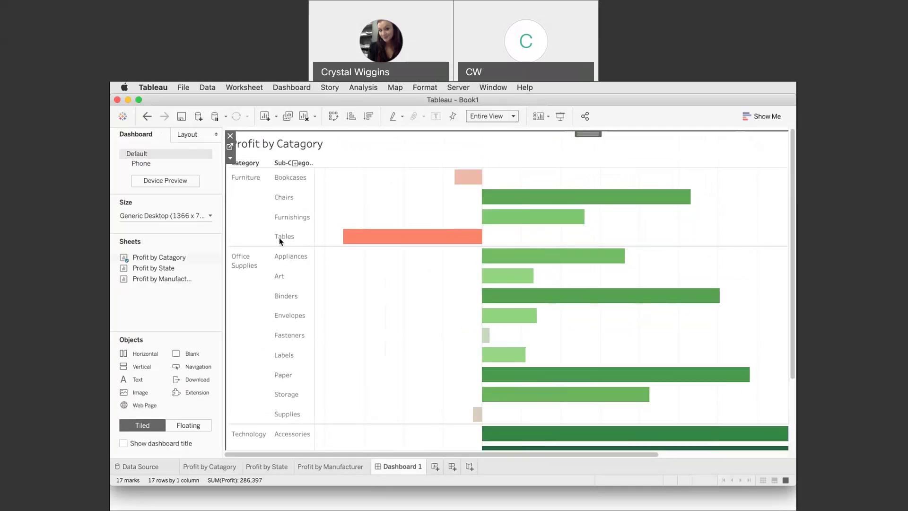
Add the Profit by State sheet as a tile to the right of the Profit by Catagory chart.
mouse_move(154, 269)
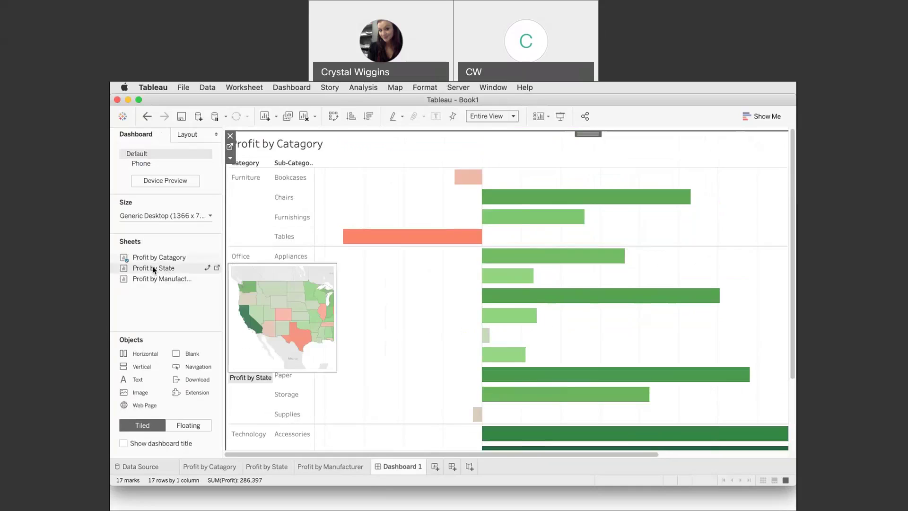
mouse_move(153, 267)
left_mouse_down()
mouse_move(473, 268)
mouse_move(510, 214)
mouse_move(506, 368)
mouse_move(515, 400)
mouse_move(594, 322)
mouse_move(739, 324)
left_mouse_up()
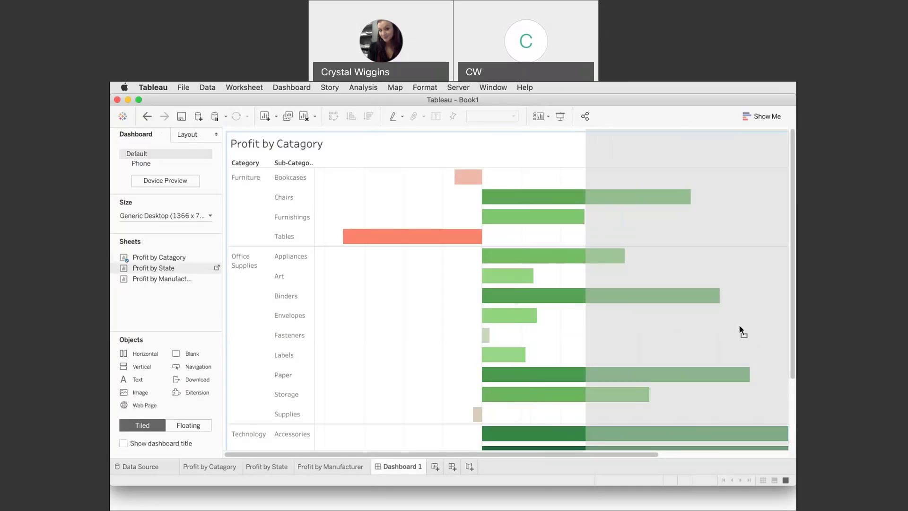
left_click_drag(737, 324, 737, 325)
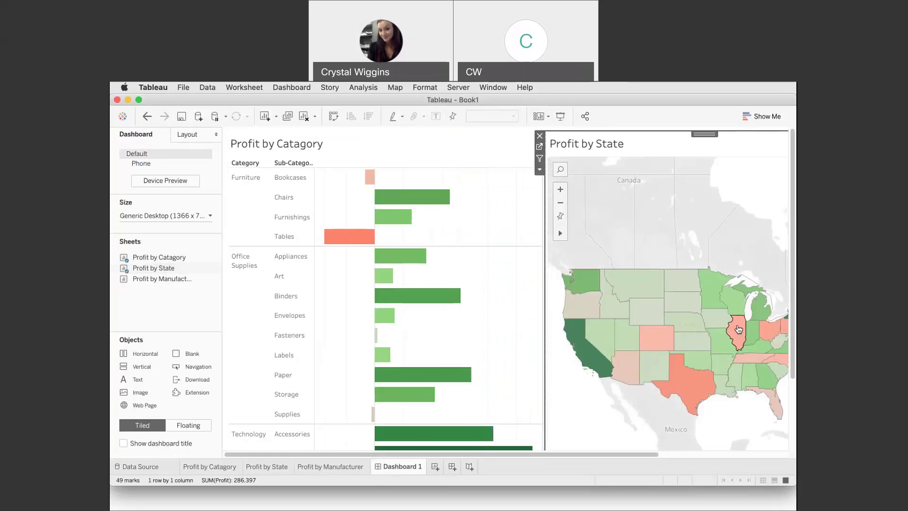
Remove the Profit color legend that came with the state map from the dashboard.
scroll(661, 262, "right", 5)
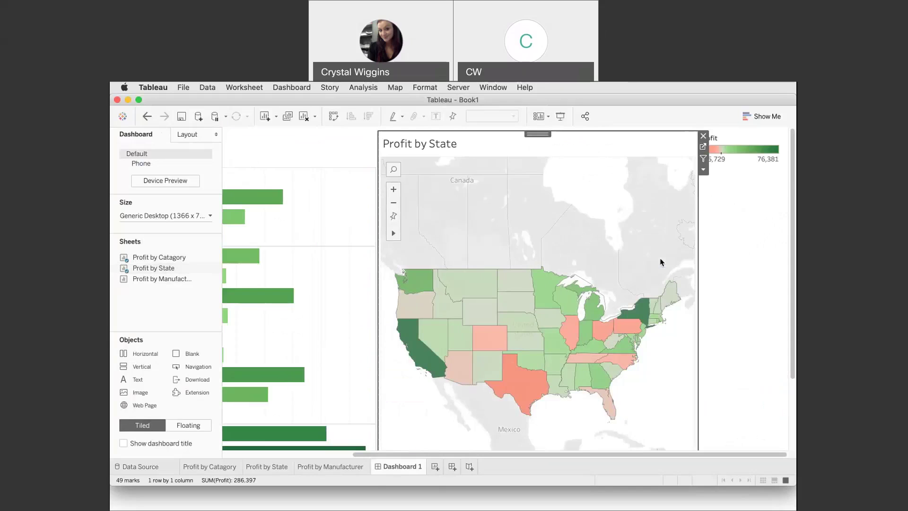
left_click(742, 140)
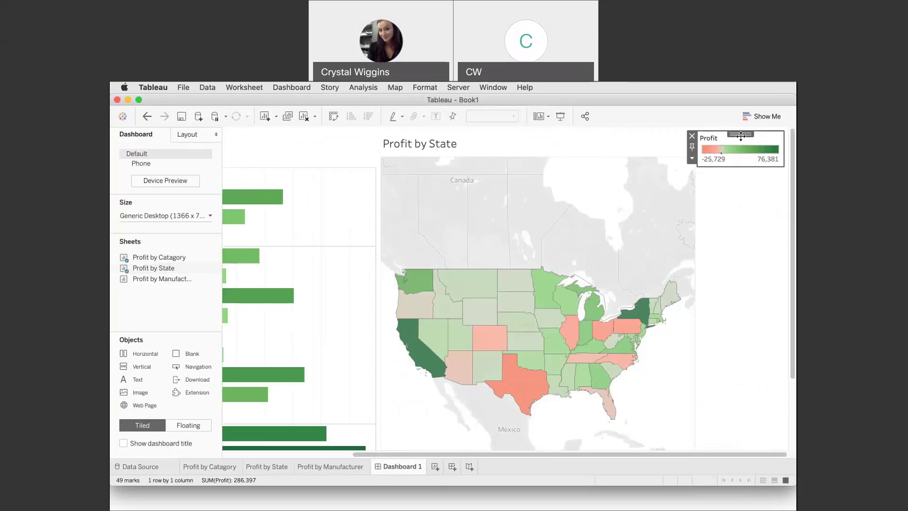
left_click(693, 136)
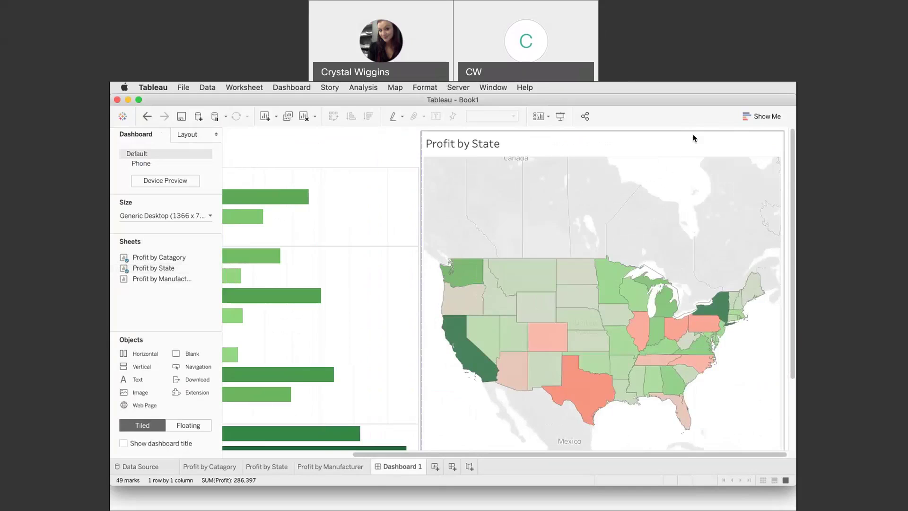
Add the Profit by Manufacturer sheet as a tile directly below the Profit by State map.
mouse_move(558, 209)
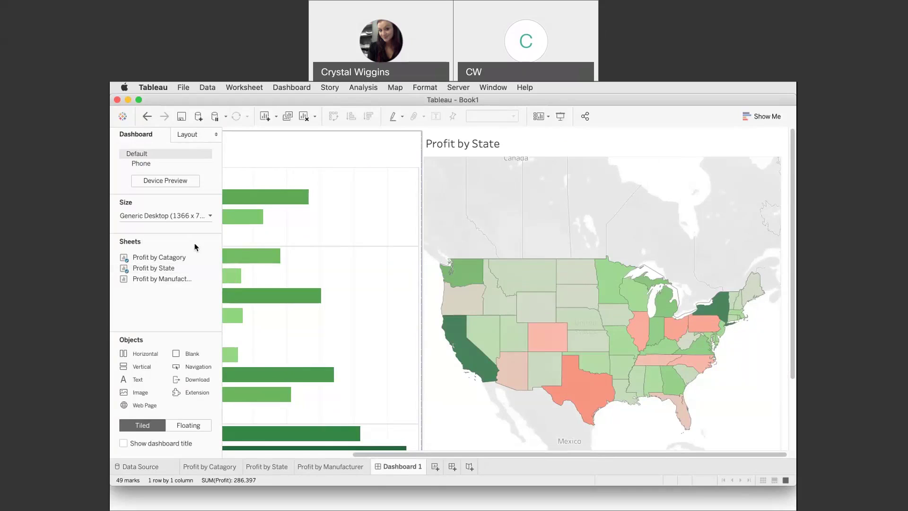
mouse_move(161, 280)
left_click_drag(160, 280, 556, 389)
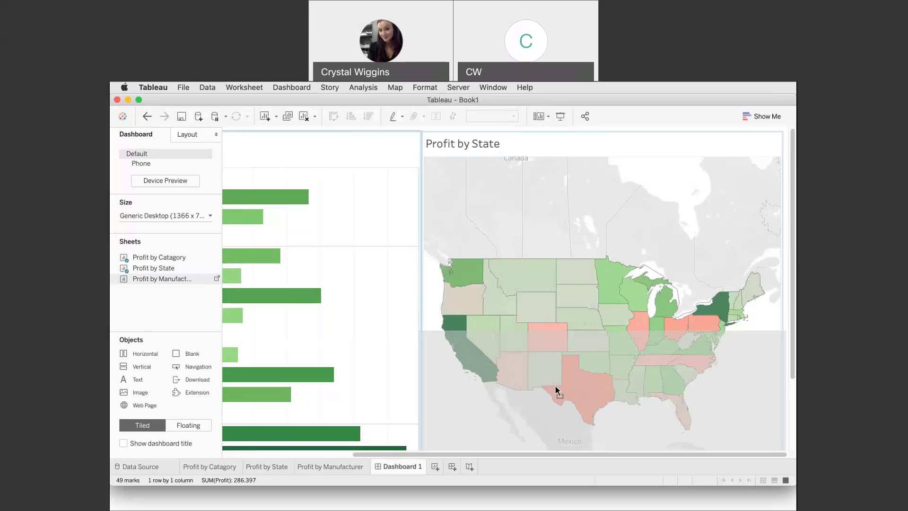
left_click_drag(611, 394, 611, 397)
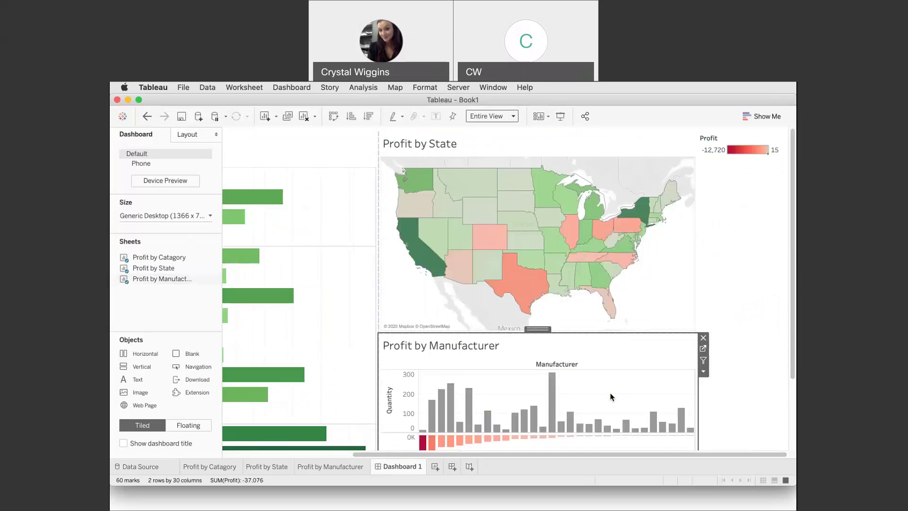
Remove the Profit color legend that came with the manufacturer chart from the dashboard.
left_click(720, 165)
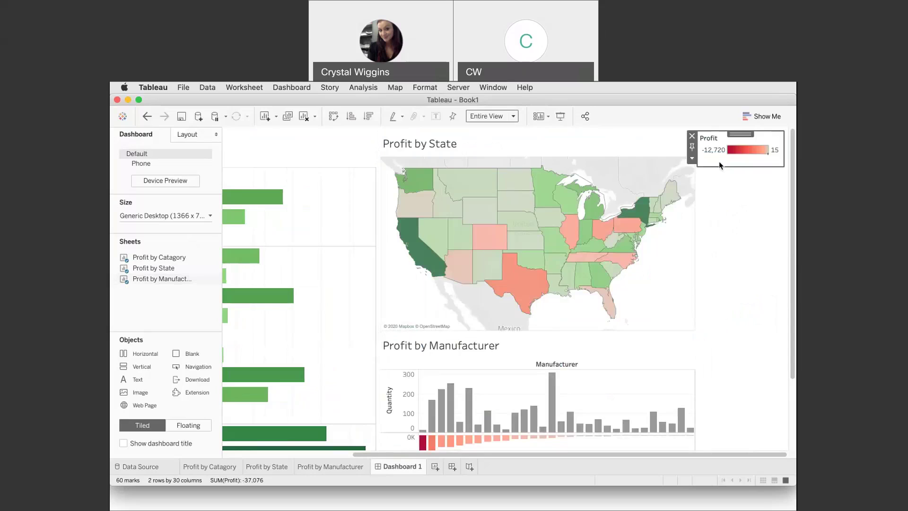
left_click(692, 135)
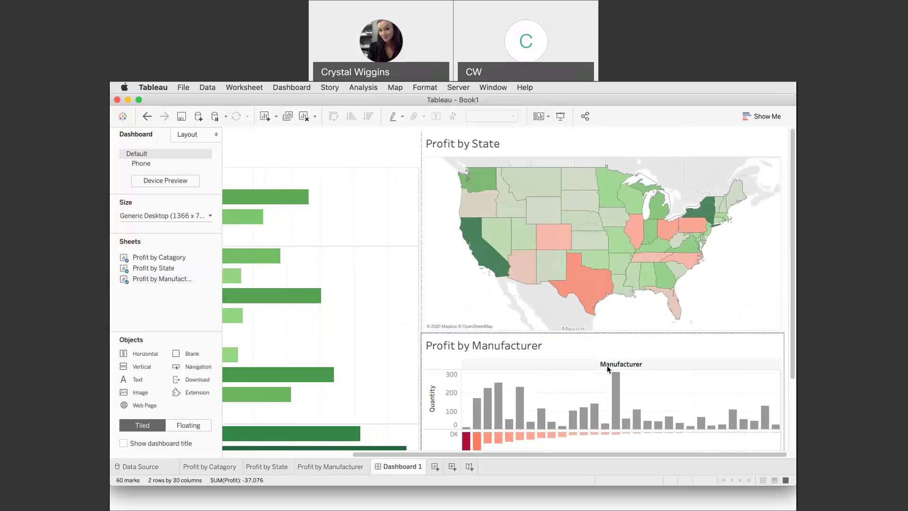
scroll(443, 332, "left", 3)
scroll(443, 332, "left", 3)
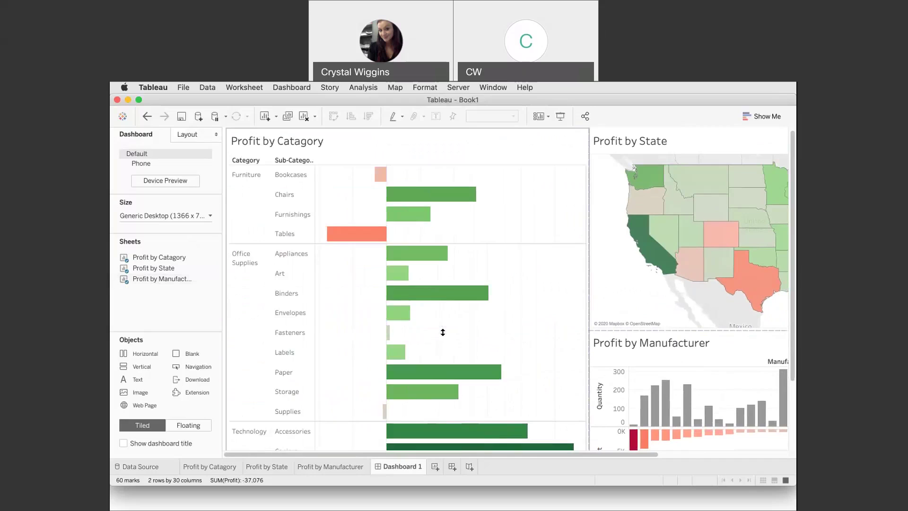
Set the Profit by Catagory chart to act as a filter for the other dashboard sheets.
scroll(443, 333, "right", 5)
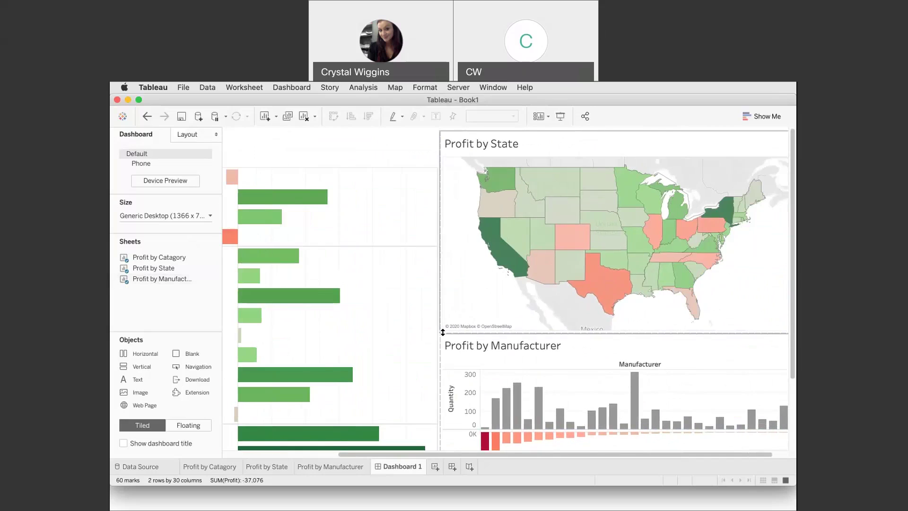
scroll(443, 332, "left", 2)
scroll(443, 332, "left", 2)
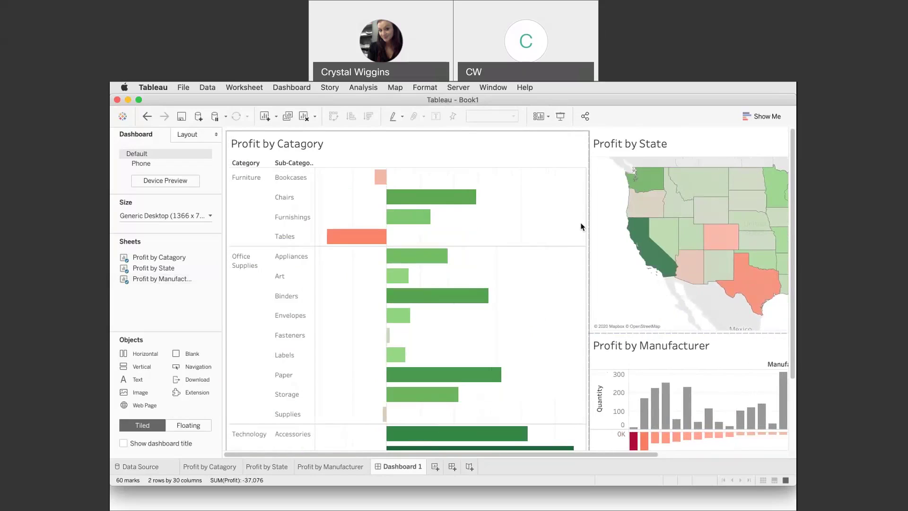
scroll(582, 226, "down", 3)
scroll(582, 226, "down", 1)
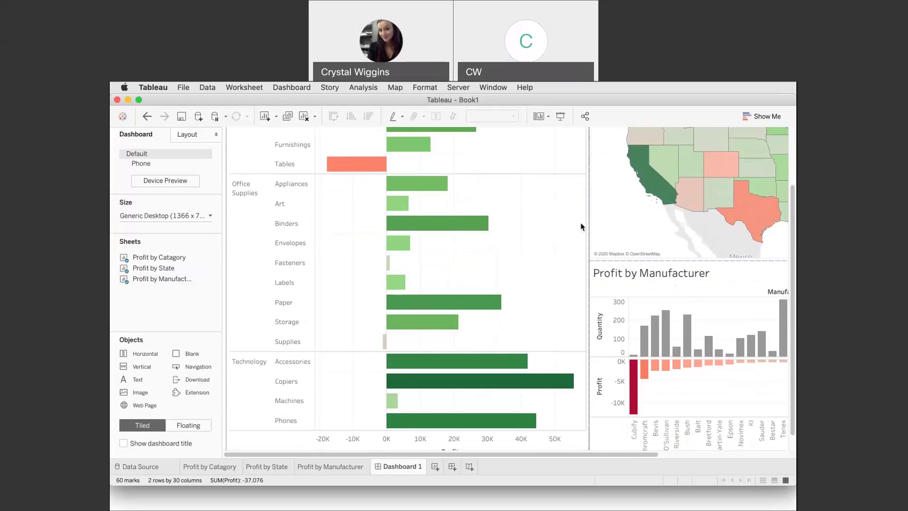
scroll(581, 226, "up", 5)
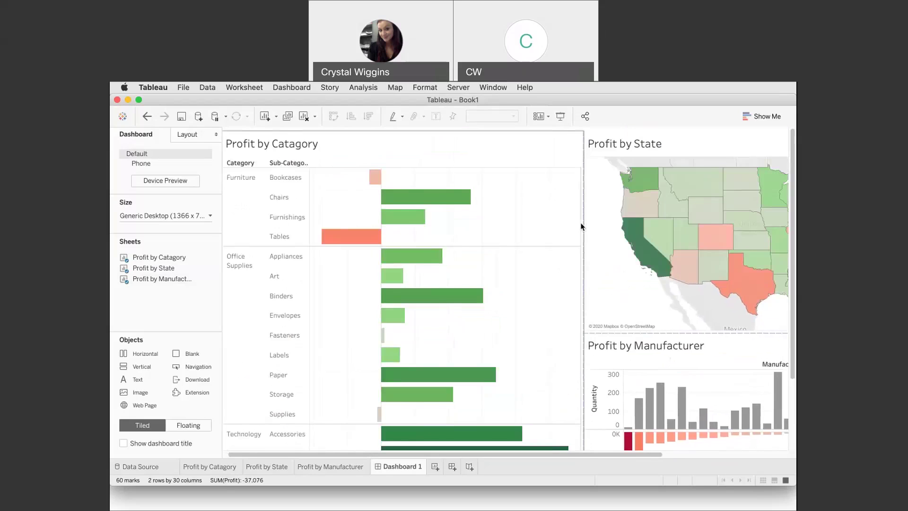
left_click(533, 153)
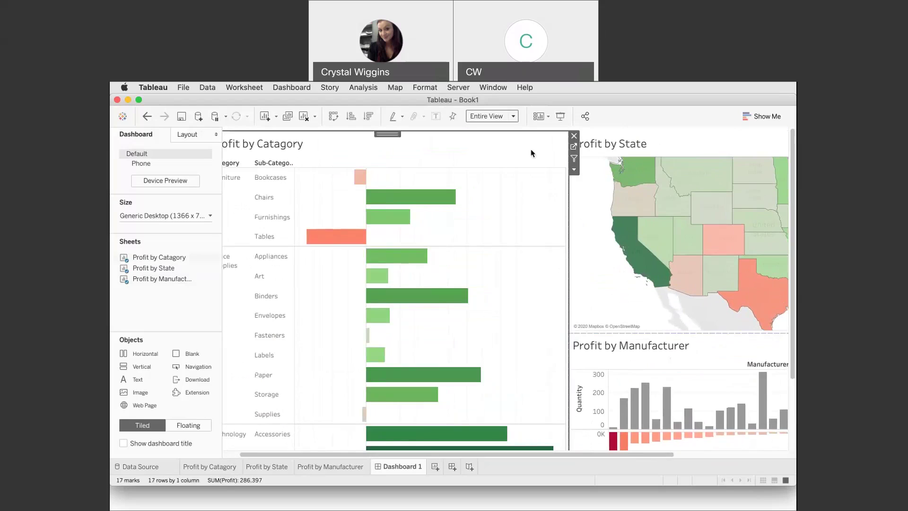
left_click(575, 159)
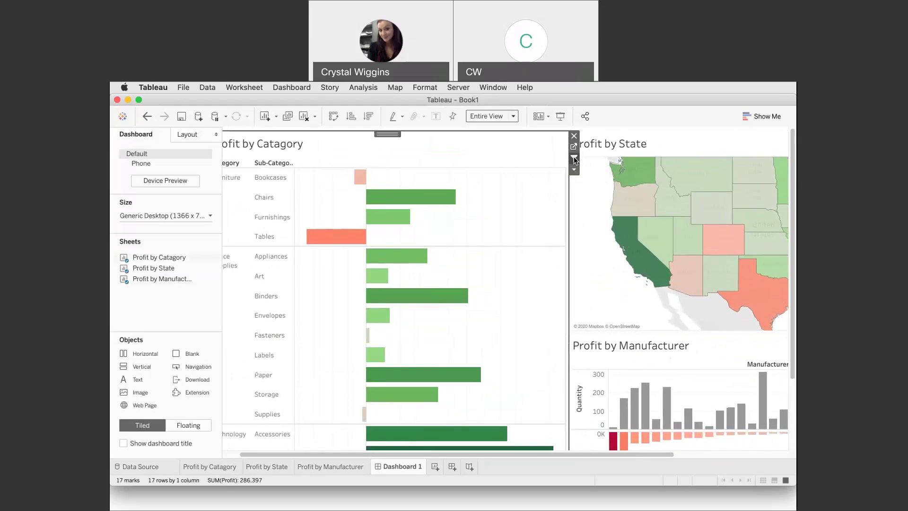
Filter the dashboard by the Tables bar and examine its profit across the state map and manufacturer chart.
mouse_move(348, 236)
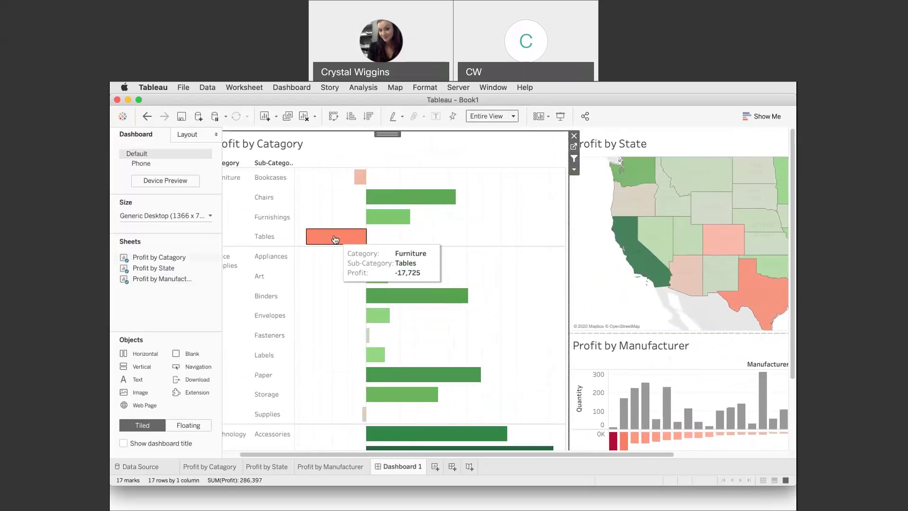
left_click(335, 238)
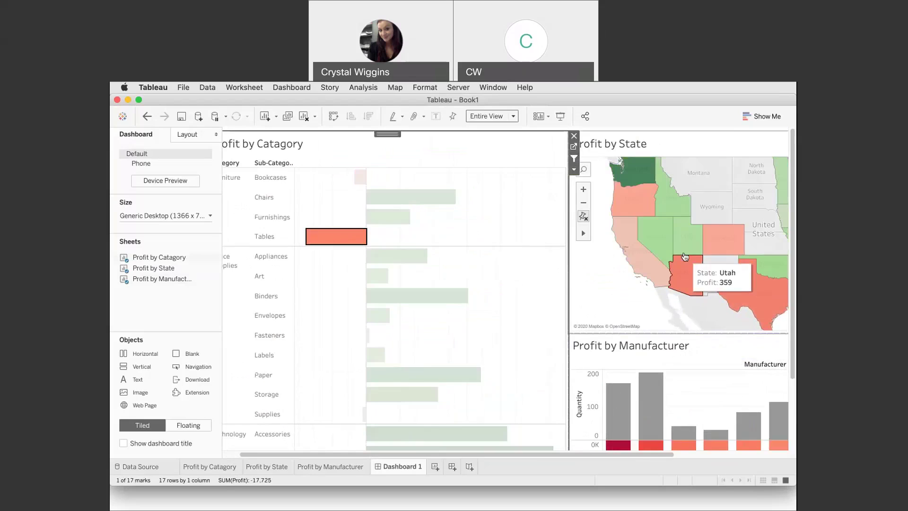
mouse_move(690, 298)
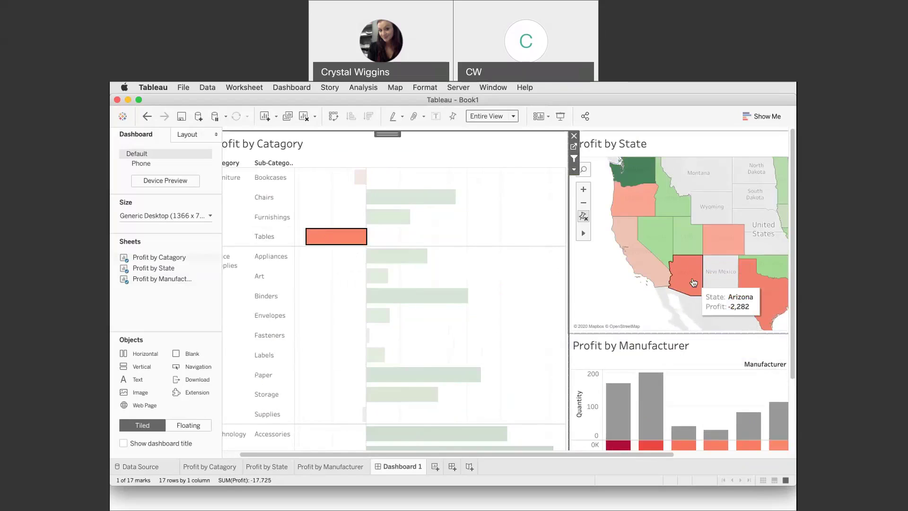
mouse_move(775, 301)
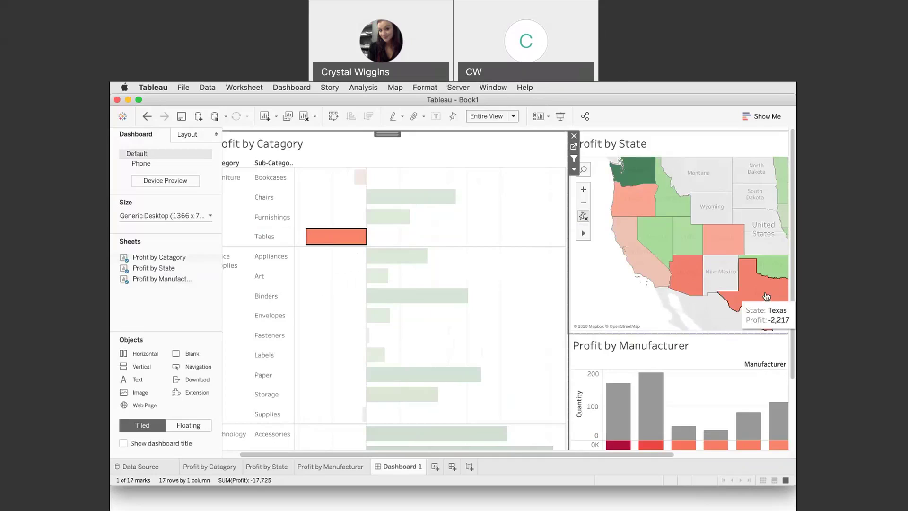
scroll(767, 296, "right", 5)
mouse_move(767, 219)
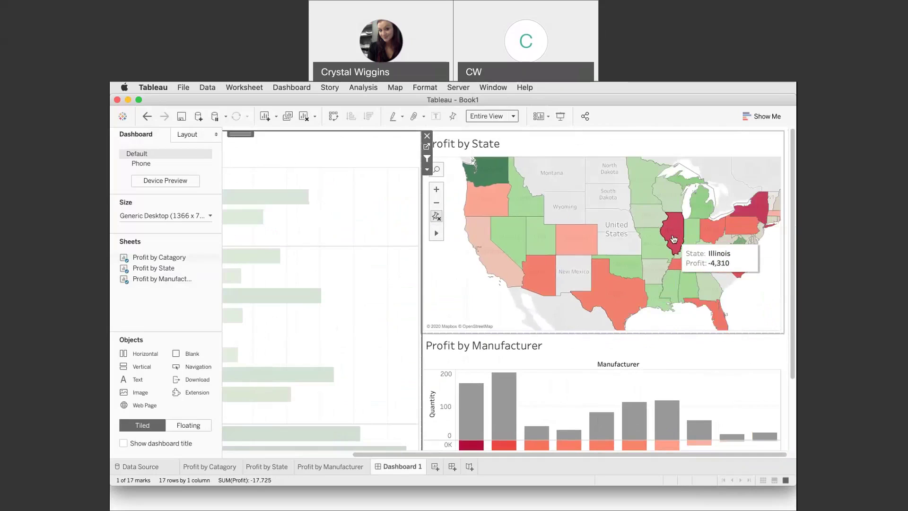
scroll(675, 238, "down", 2)
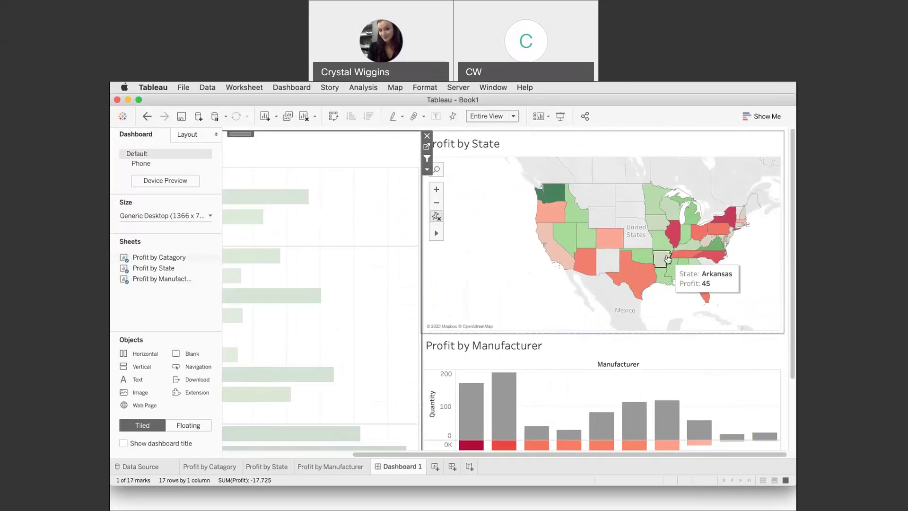
scroll(668, 259, "down", 1)
scroll(668, 260, "up", 1)
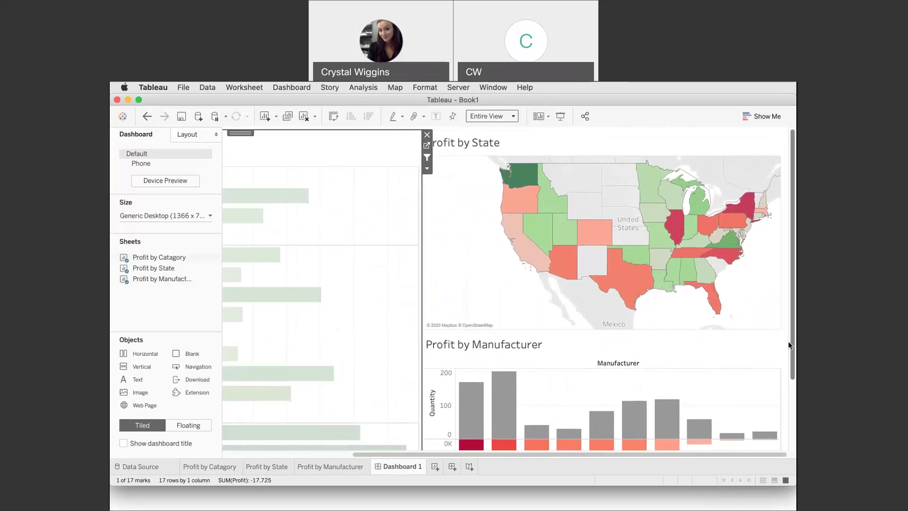
left_click_drag(793, 349, 793, 418)
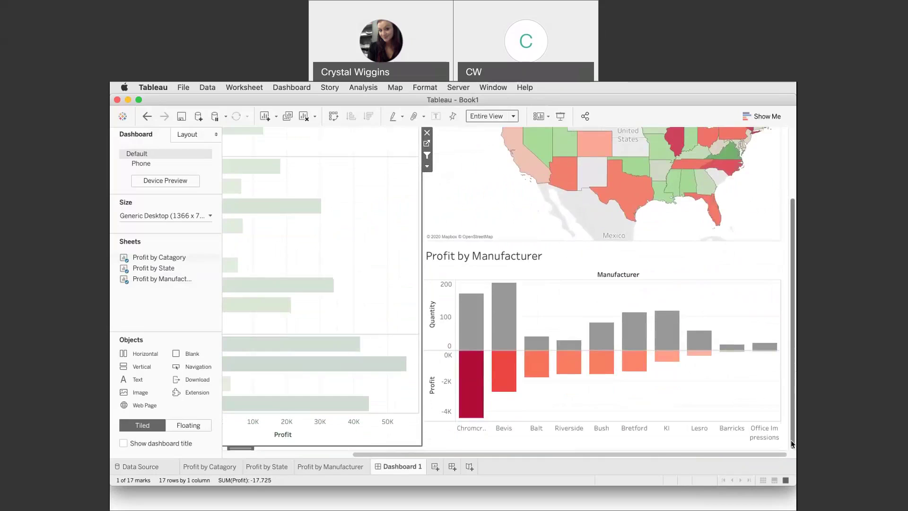
mouse_move(472, 405)
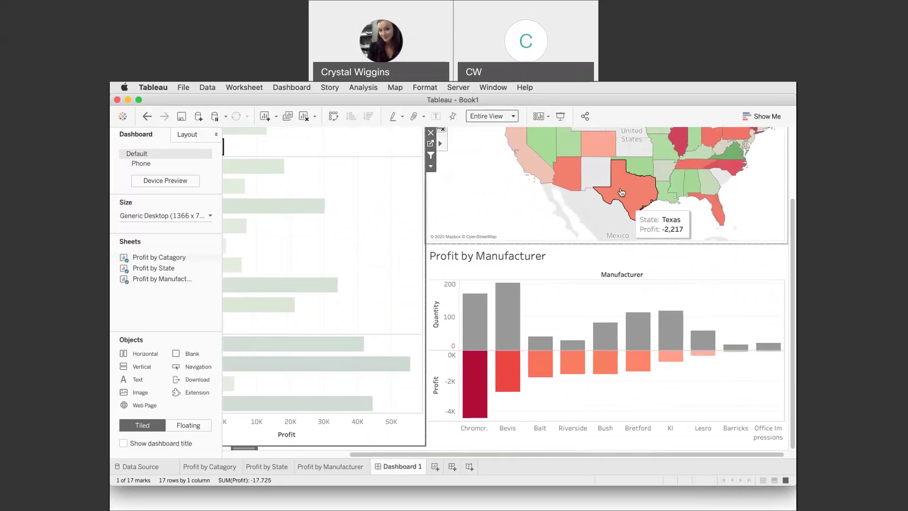
mouse_move(645, 351)
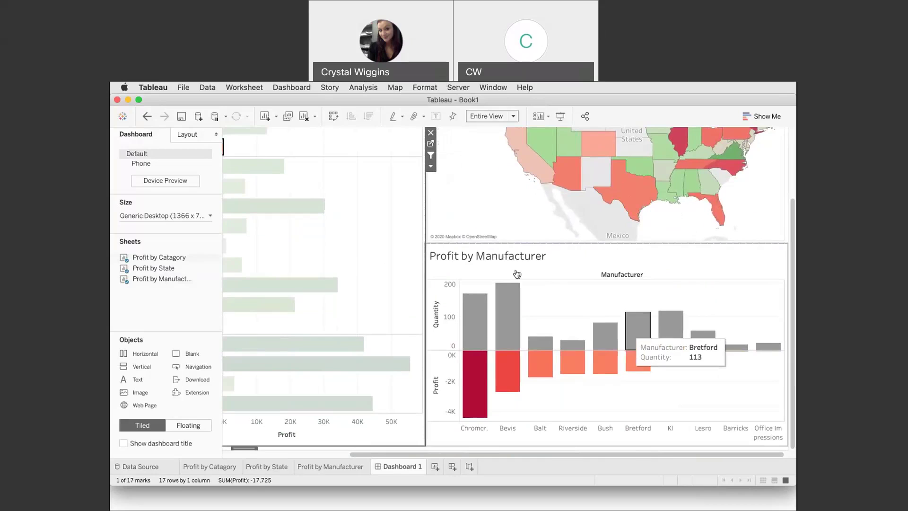
scroll(550, 324, "up", 5)
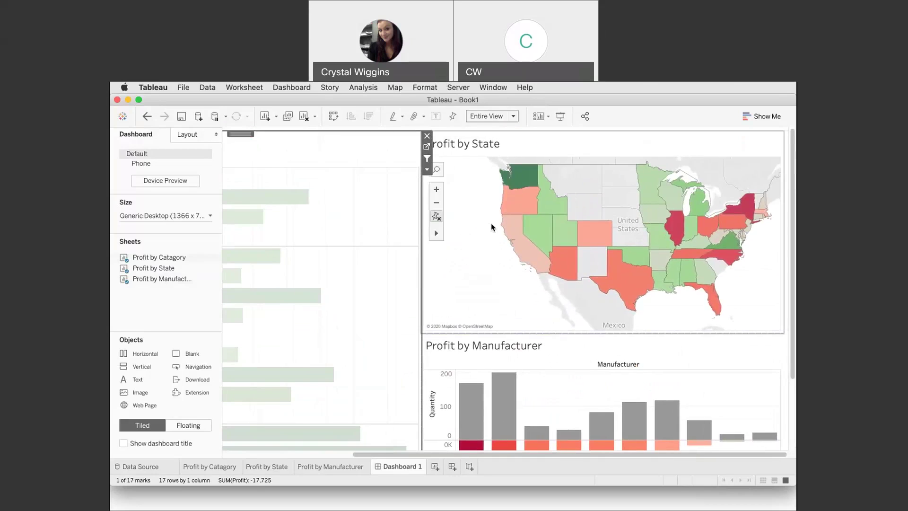
Clear the Tables selection in the Profit by Catagory chart.
left_click(580, 142)
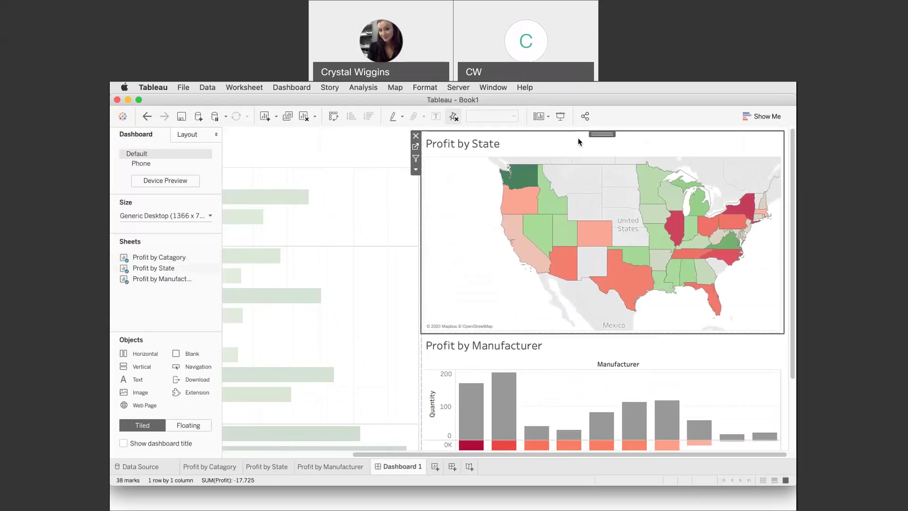
left_click(395, 147)
scroll(385, 185, "left", 5)
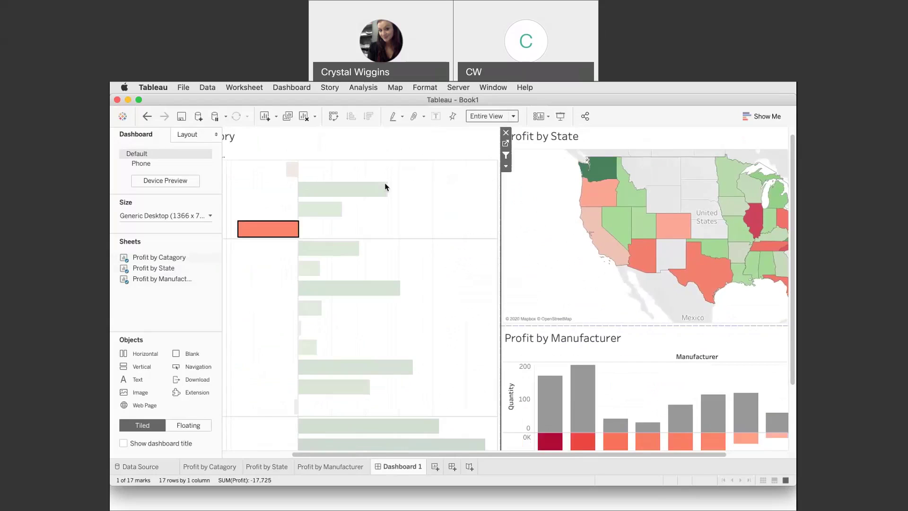
left_click(266, 232)
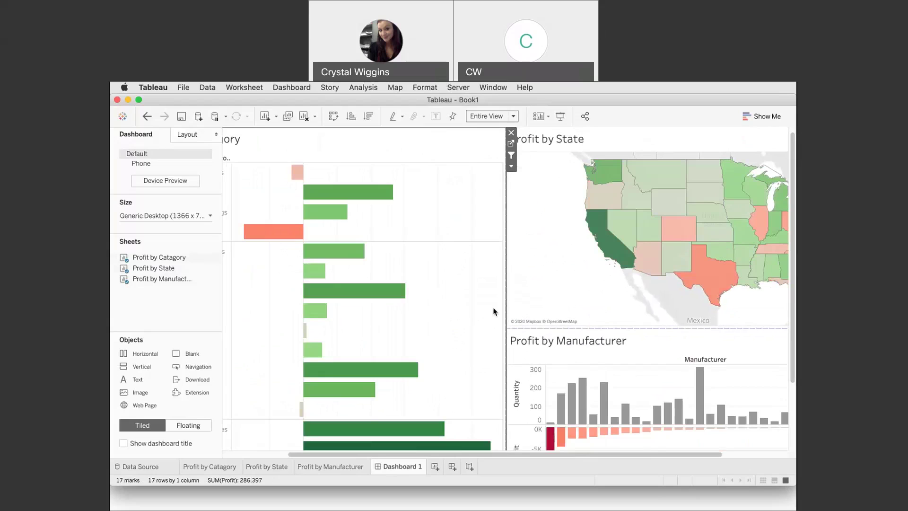
Set the Profit by State map and the Profit by Manufacturer chart to act as dashboard filters too.
scroll(493, 311, "right", 5)
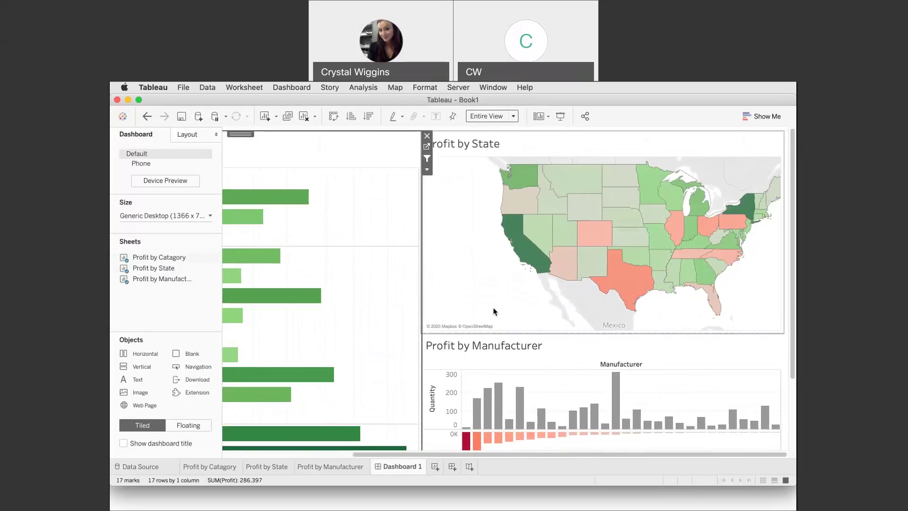
left_click(737, 145)
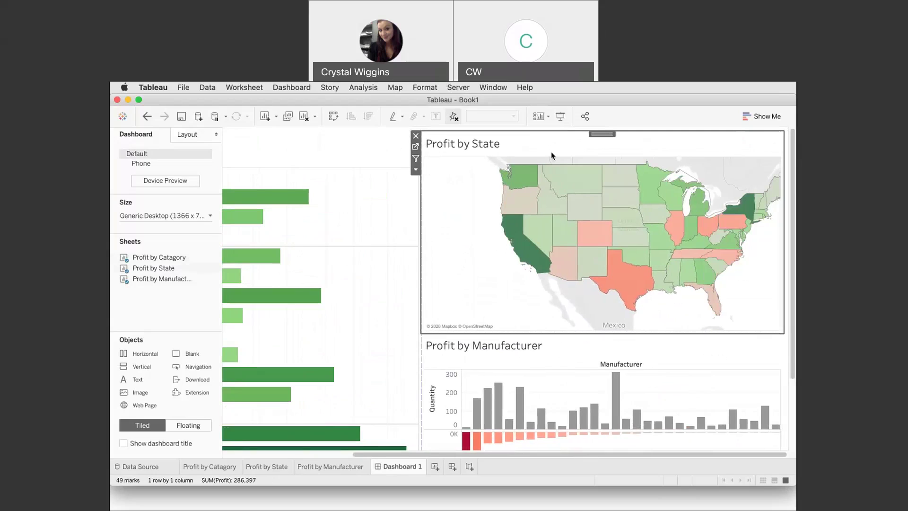
left_click(415, 159)
left_click(557, 360)
left_click(416, 359)
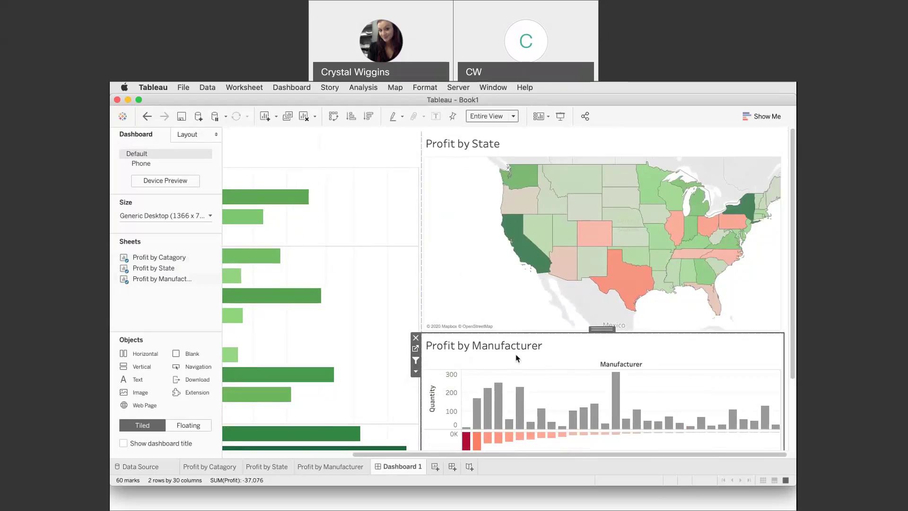
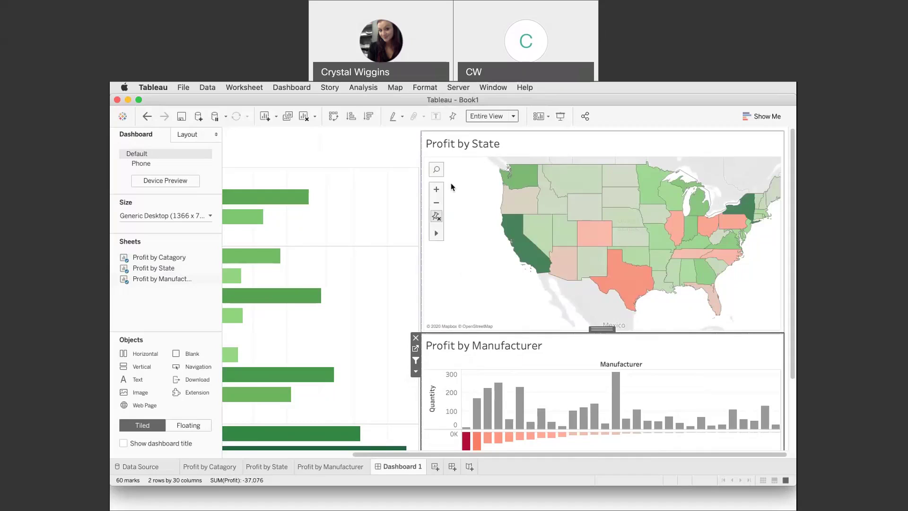
Show the Category and Sub-Category filters of the Profit by Catagory chart on the dashboard.
left_click(365, 153)
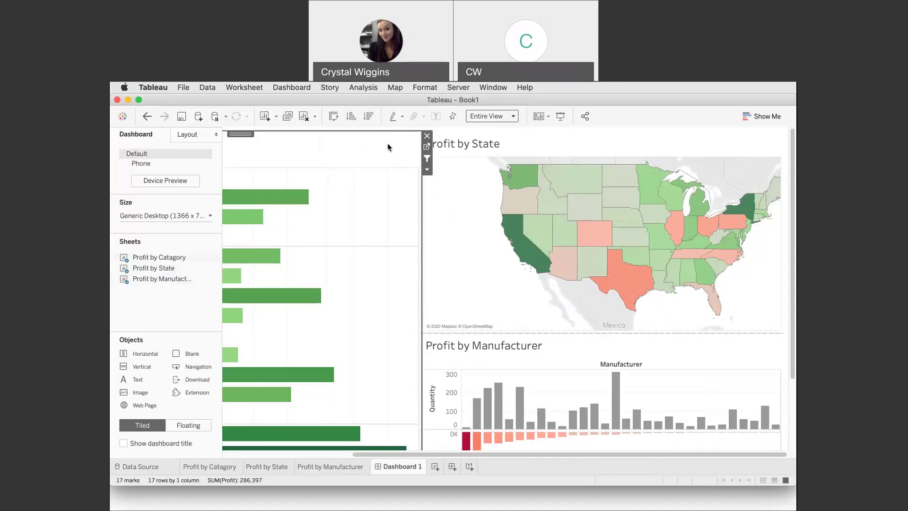
left_click(427, 171)
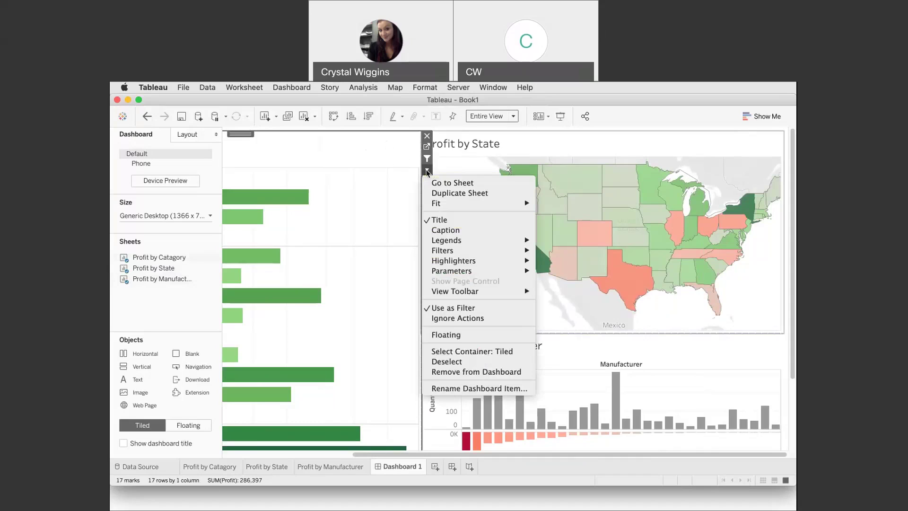
mouse_move(460, 251)
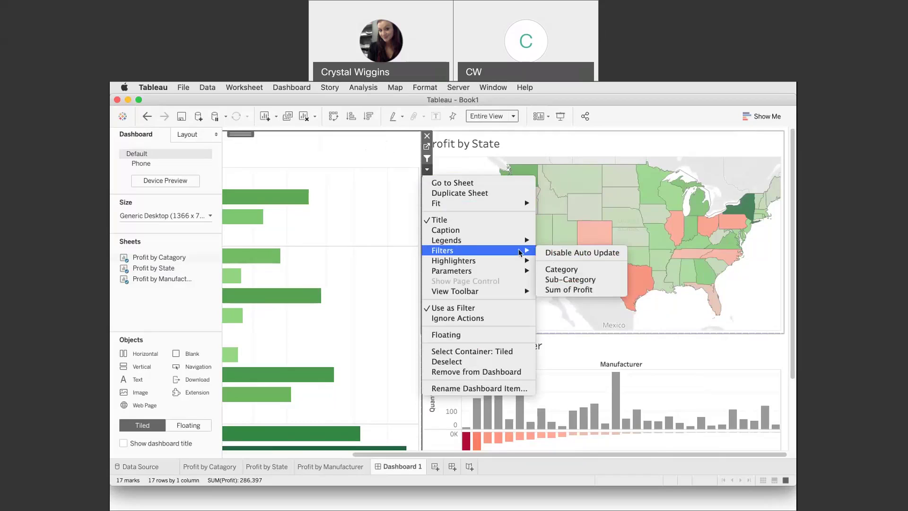
left_click(559, 270)
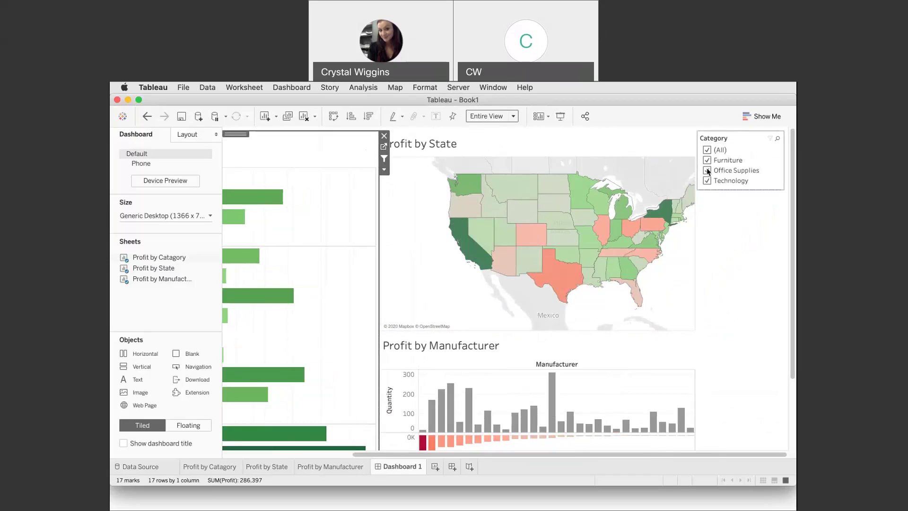
left_click(384, 170)
mouse_move(440, 252)
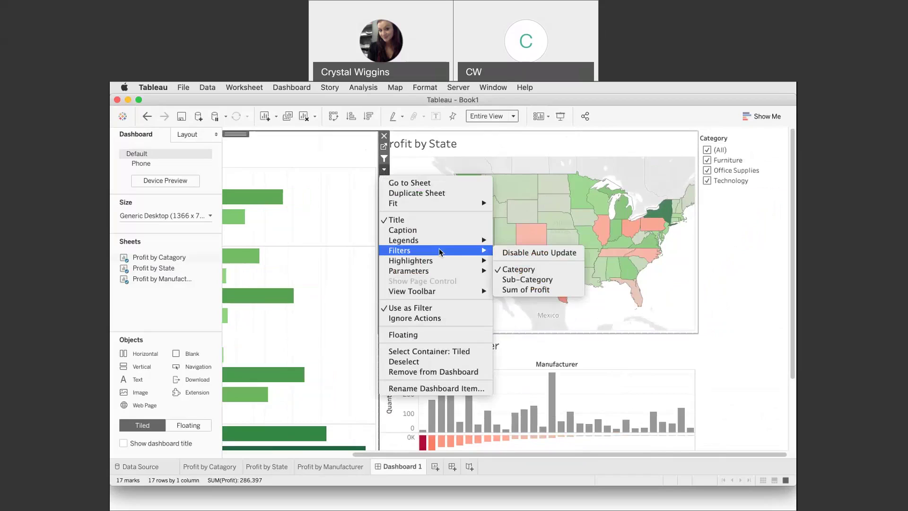
left_click(524, 280)
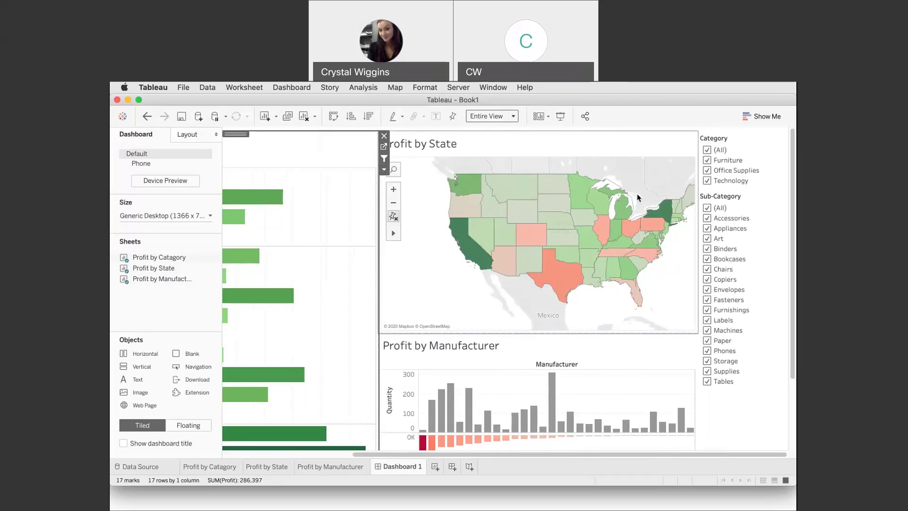
left_click(628, 140)
left_click(704, 170)
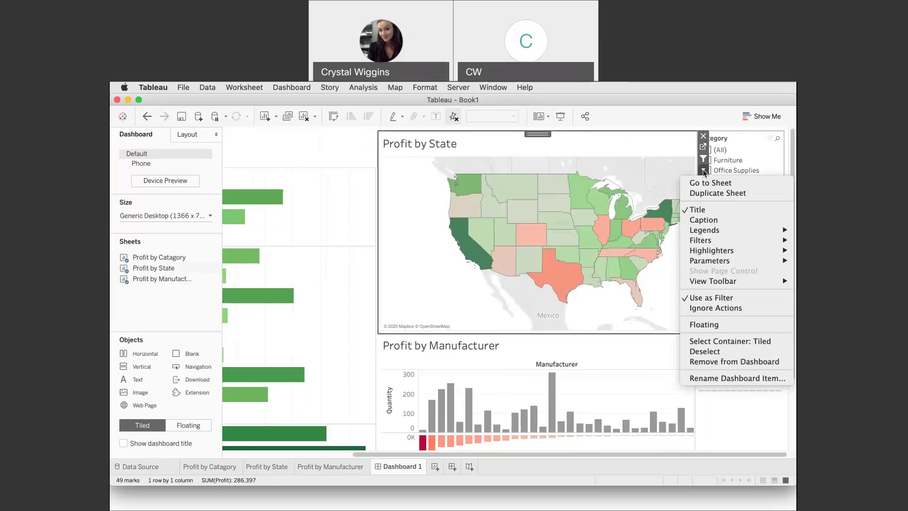
mouse_move(709, 242)
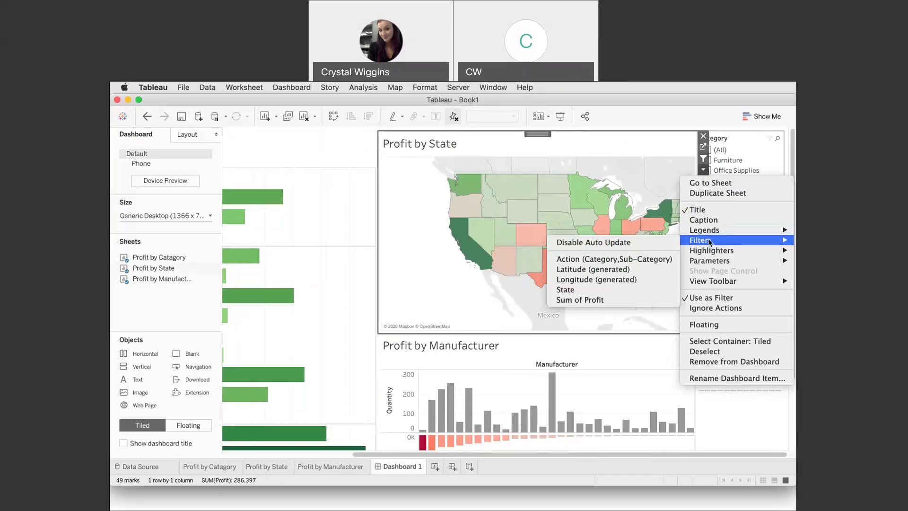
left_click(668, 144)
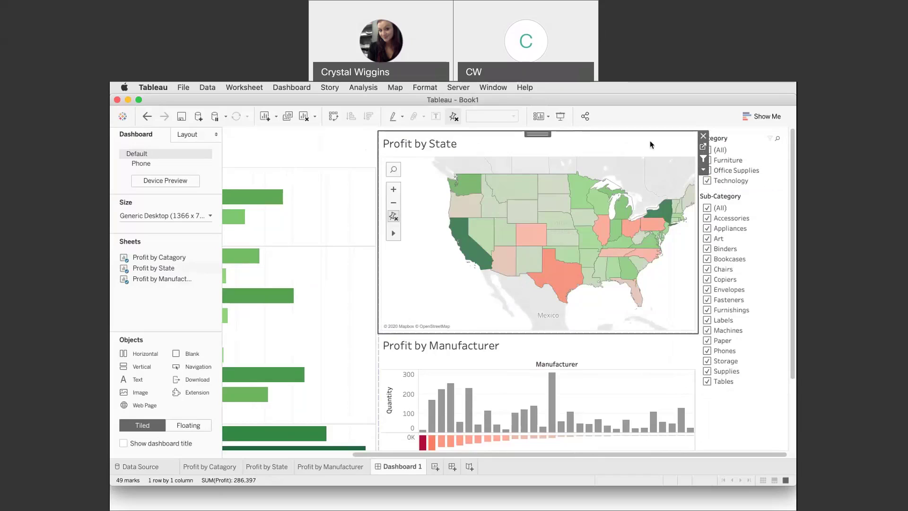
Open the Profit by State worksheet from the dashboard and filter it by Region, using all values.
left_click(704, 148)
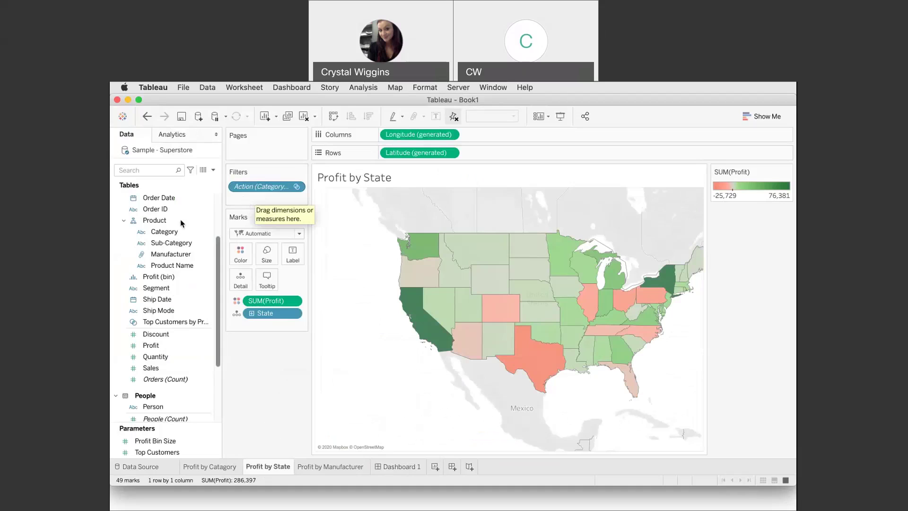
left_click(175, 310)
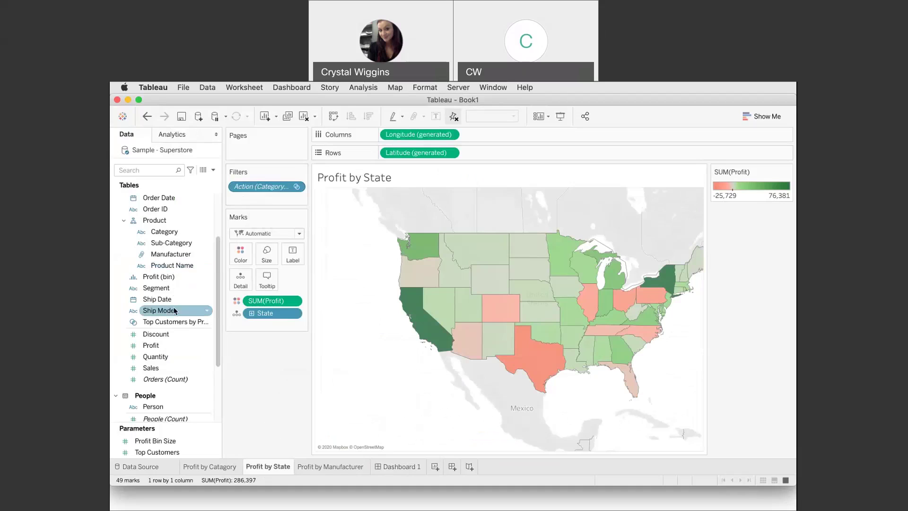
scroll(175, 310, "down", 5)
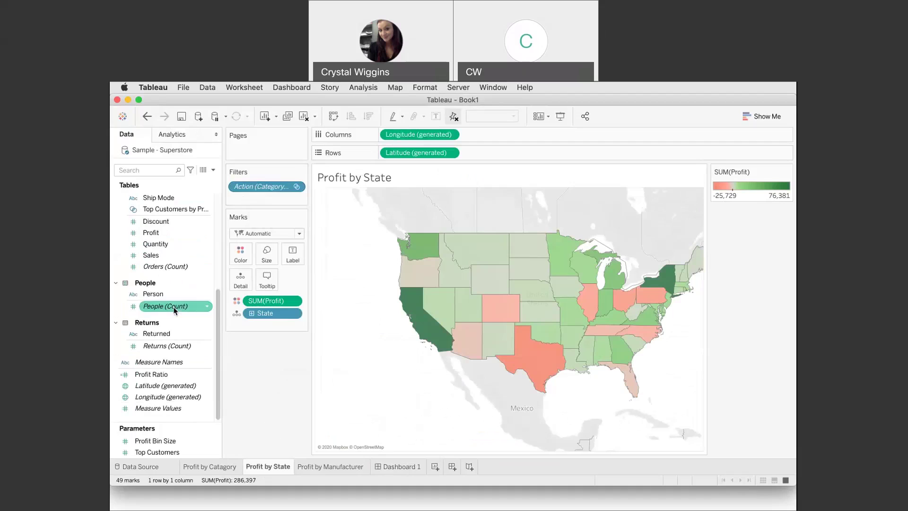
scroll(175, 310, "up", 5)
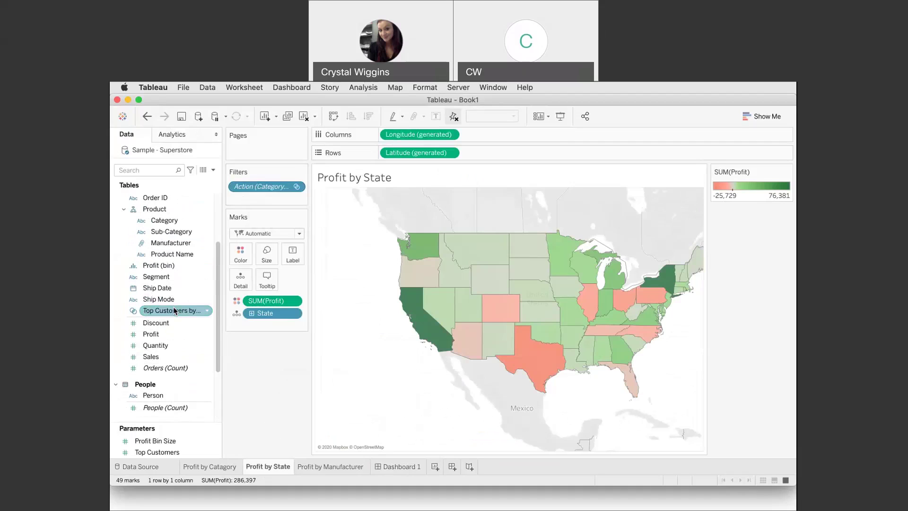
scroll(175, 311, "up", 4)
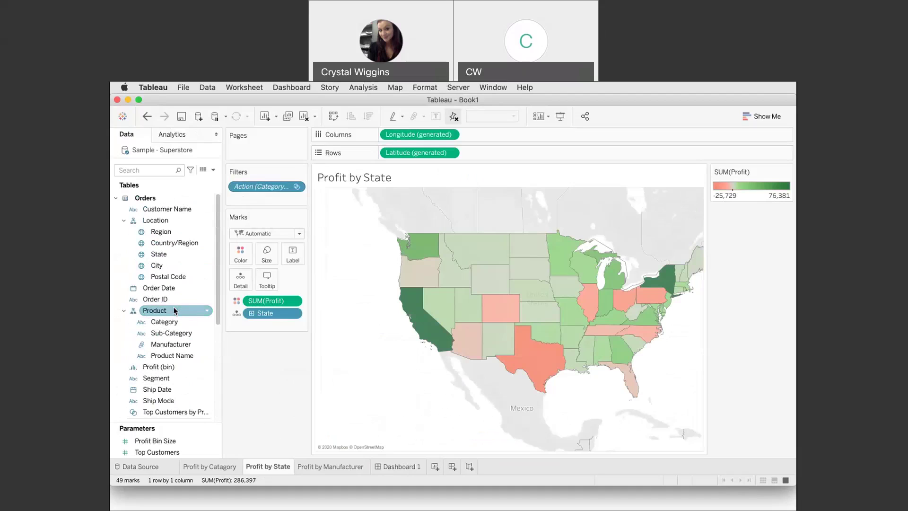
left_click(164, 234)
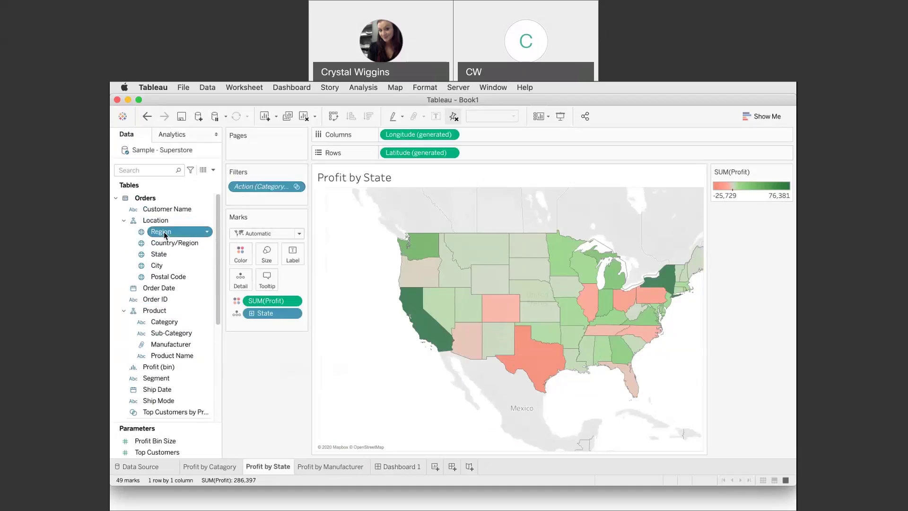
left_click_drag(165, 234, 252, 202)
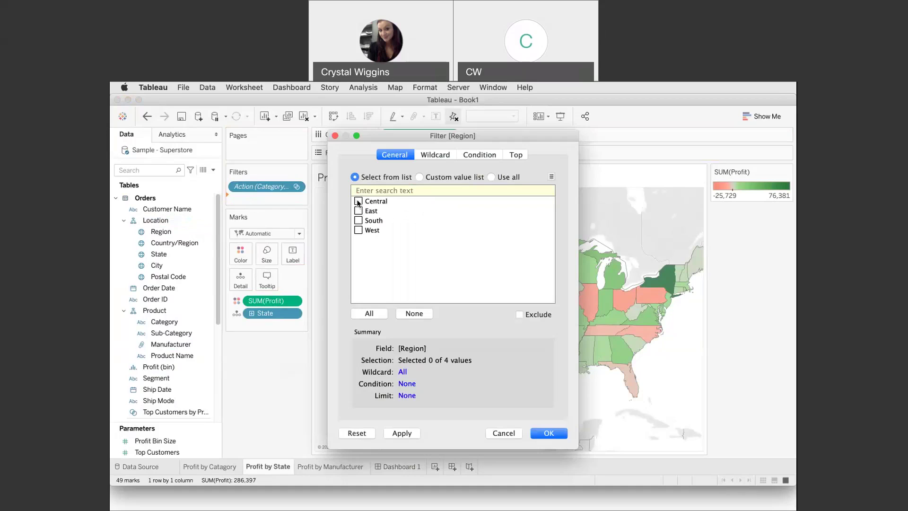
left_click(492, 177)
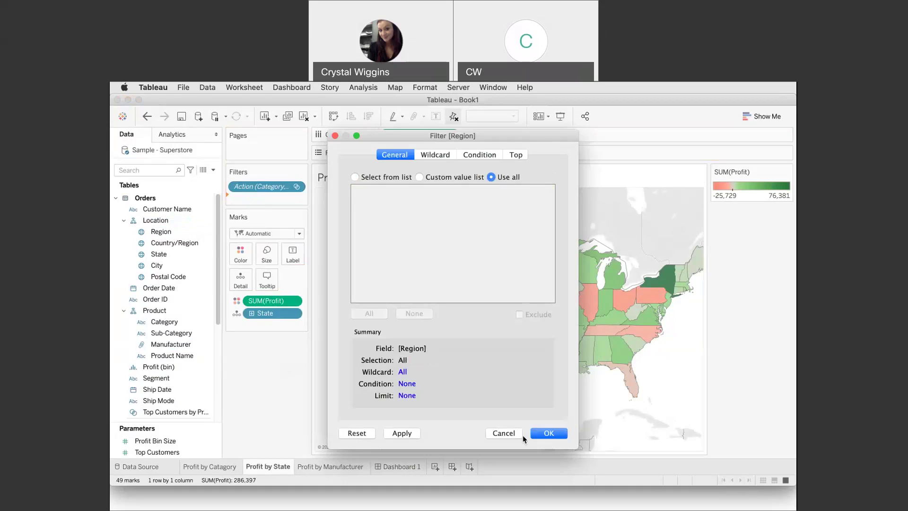
left_click(547, 434)
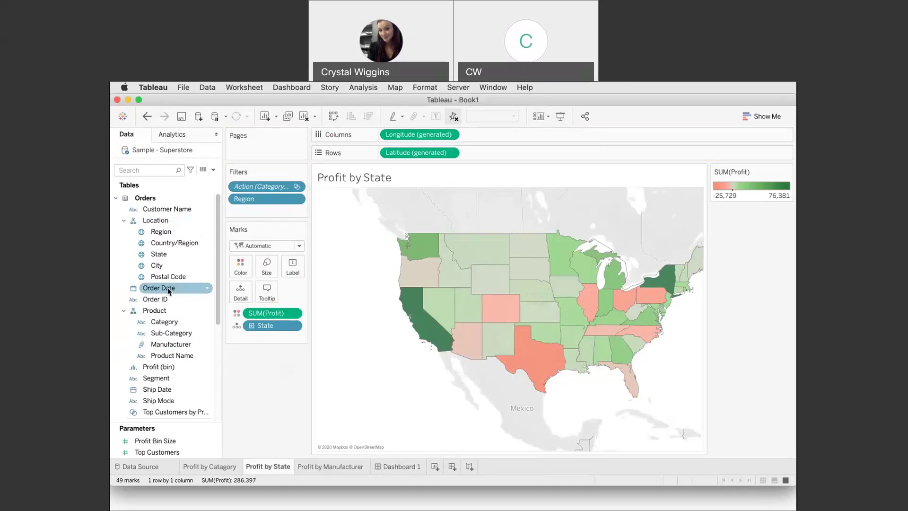
Filter the Profit by State worksheet by years of Order Date, using all values.
left_click_drag(169, 290, 258, 213)
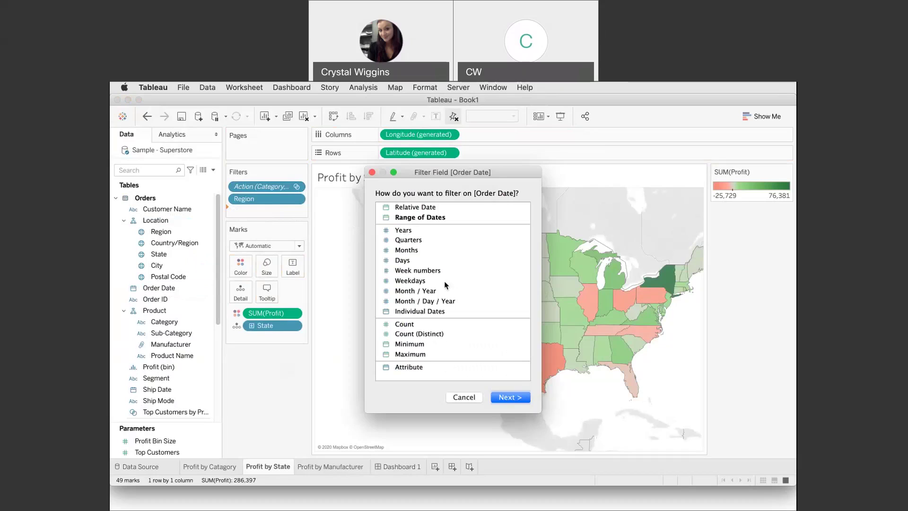
left_click(404, 231)
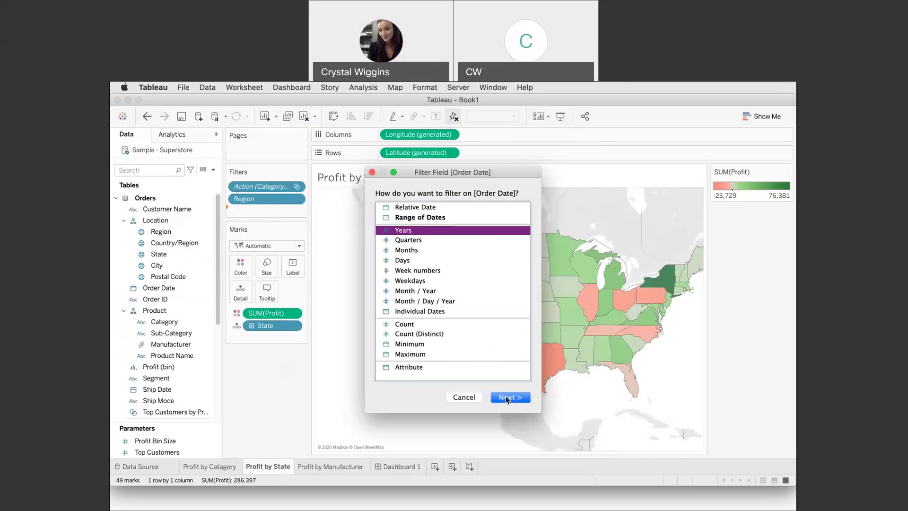
left_click(508, 398)
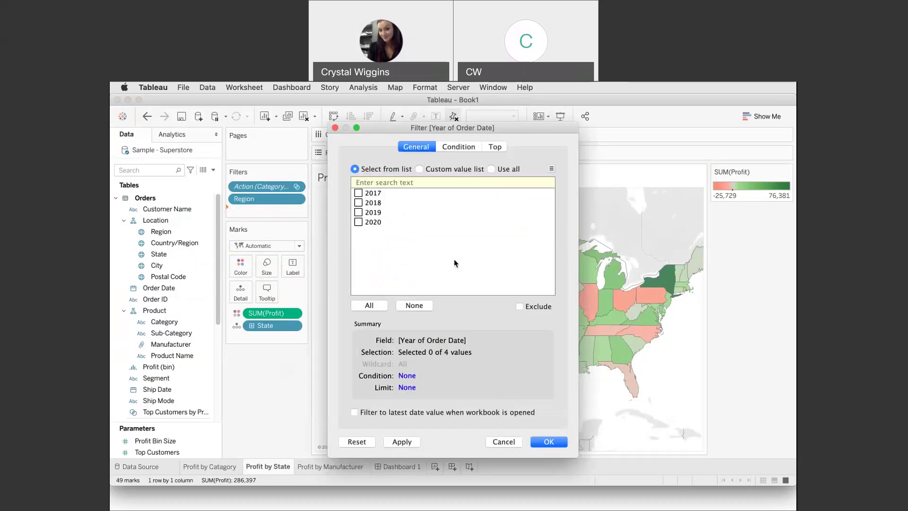
left_click(492, 169)
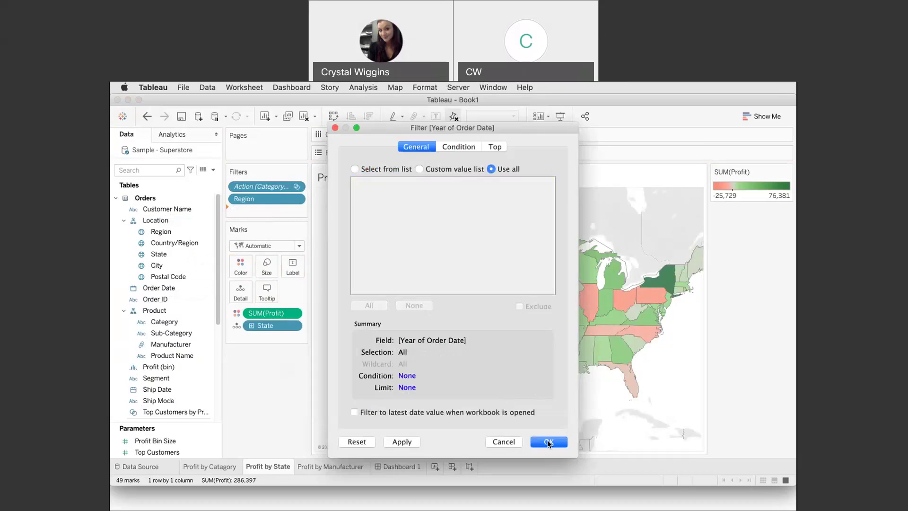
left_click(549, 441)
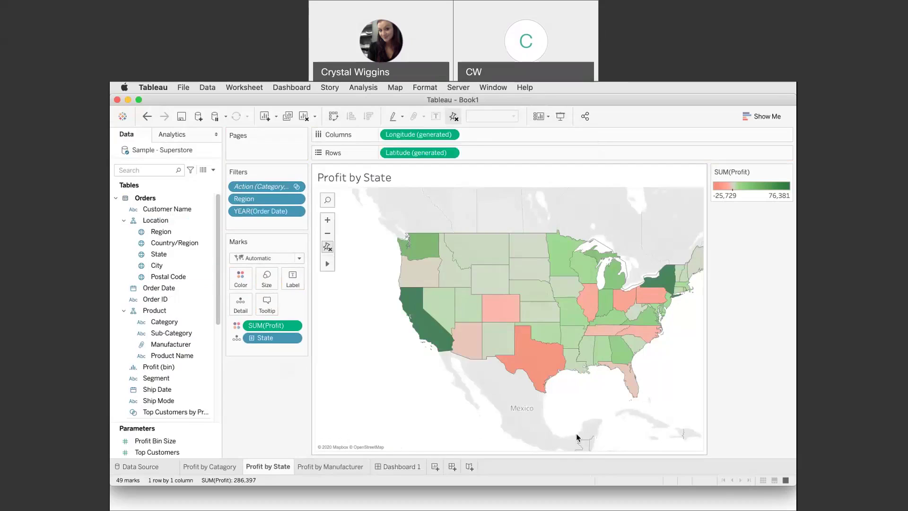
Return to Dashboard 1 and rename it Profit Dashboard.
left_click(396, 469)
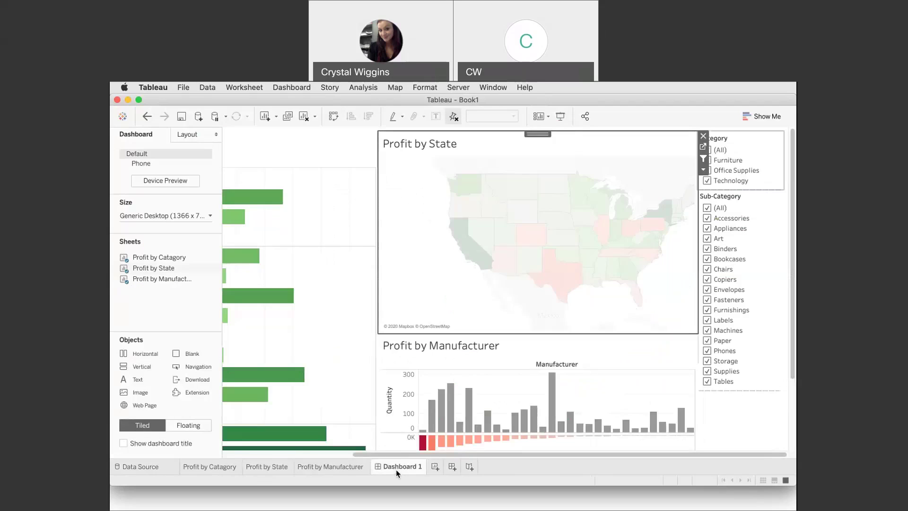
right_click(396, 470)
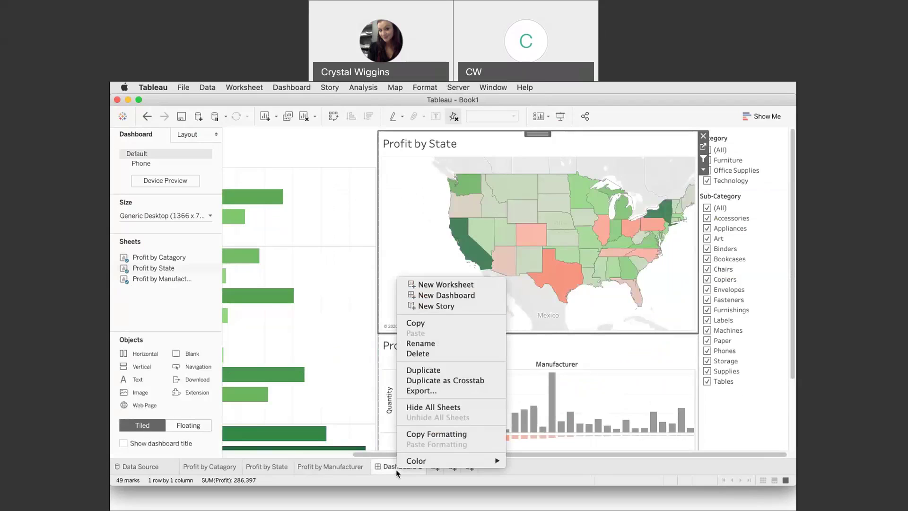
left_click(436, 349)
type("Profit")
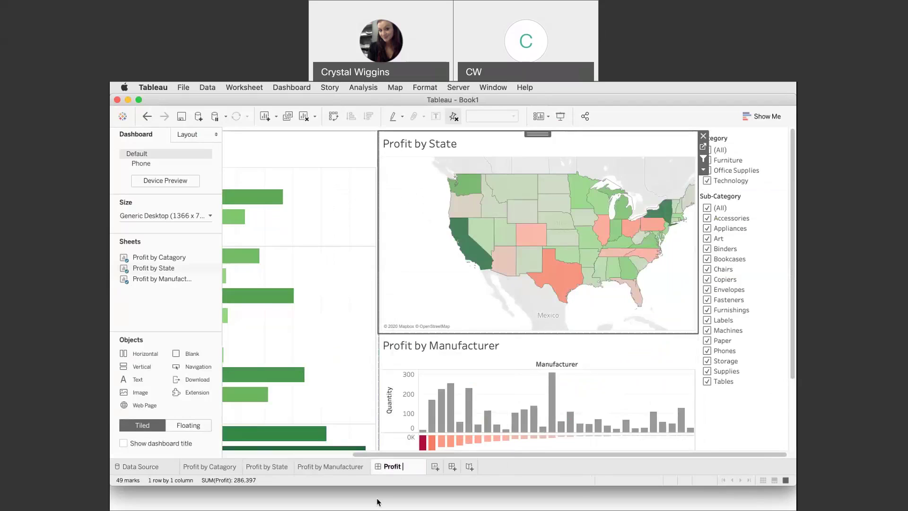
key("Return")
type("Dashboard")
key("Return")
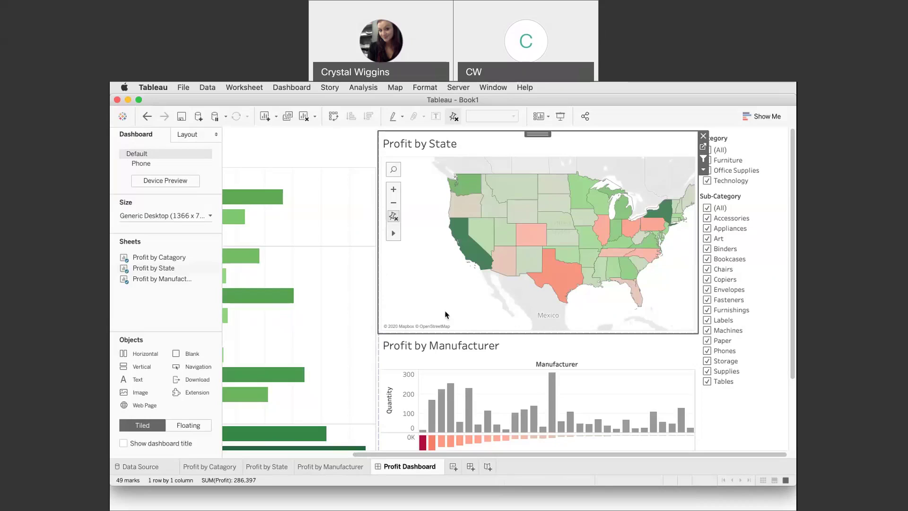
Show the Region and Year of Order Date filters of the Profit by State map on the dashboard.
mouse_move(393, 234)
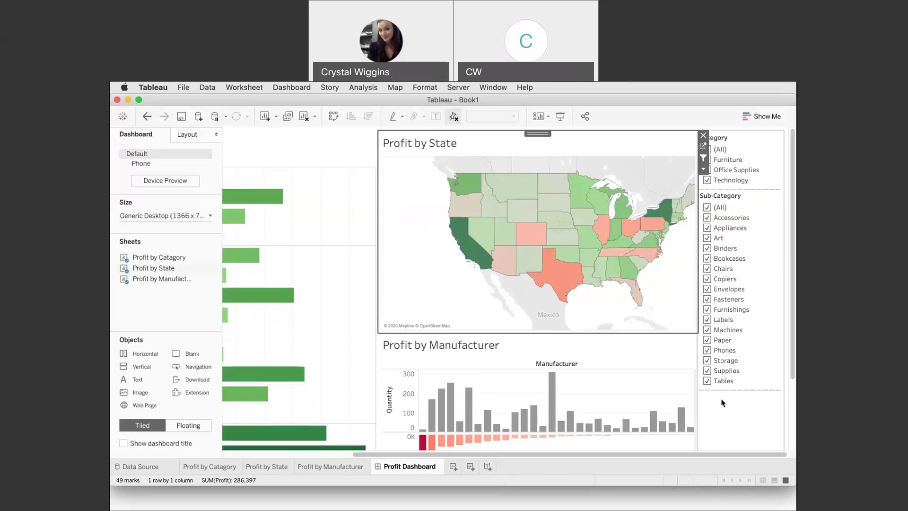
mouse_move(516, 297)
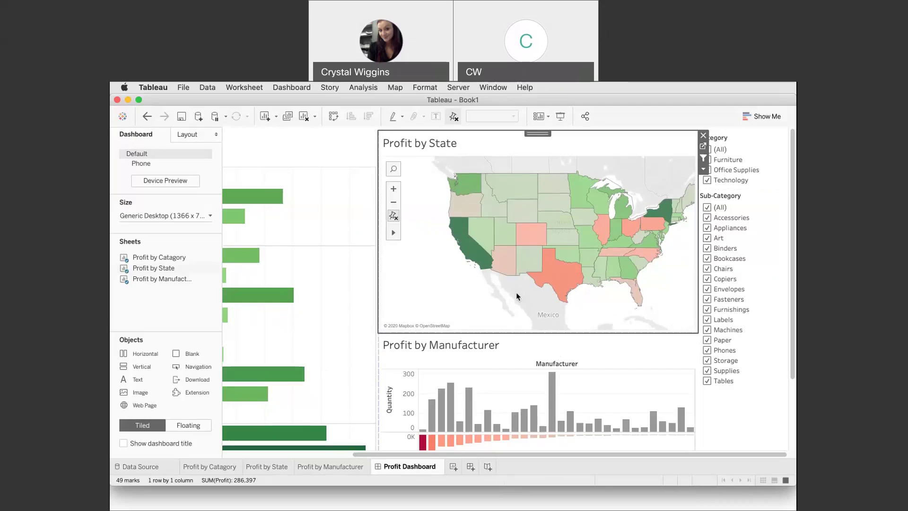
left_click(705, 170)
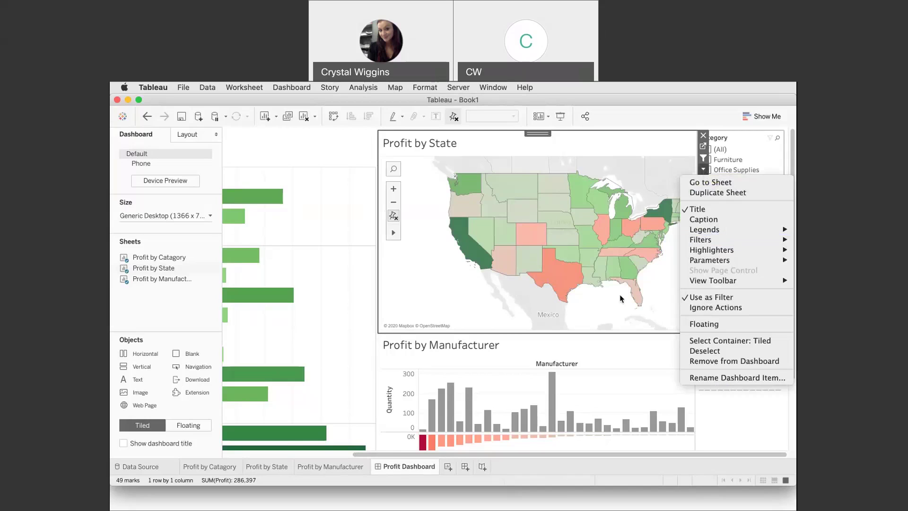
mouse_move(695, 239)
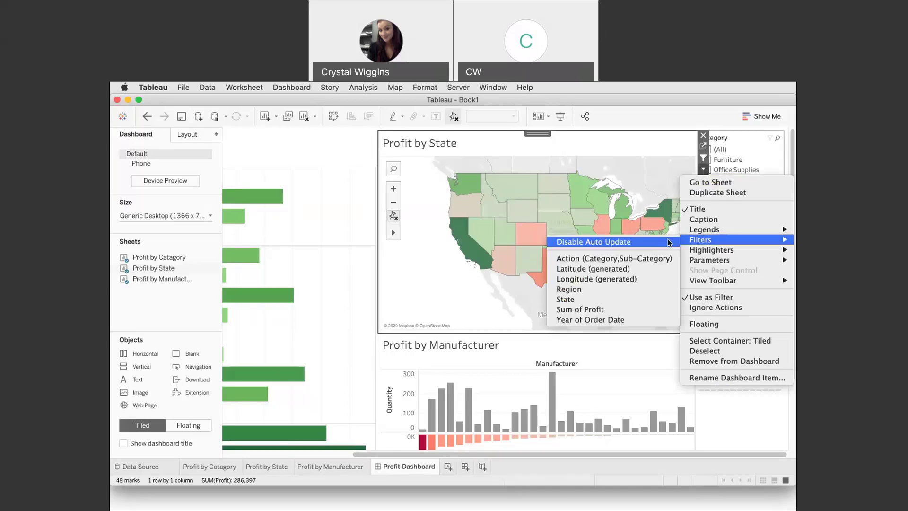
left_click(584, 293)
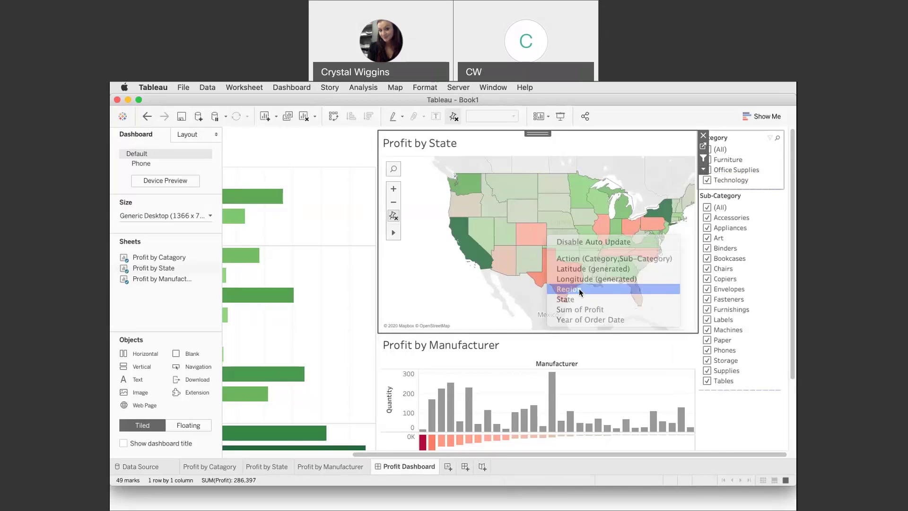
left_click(704, 171)
mouse_move(707, 240)
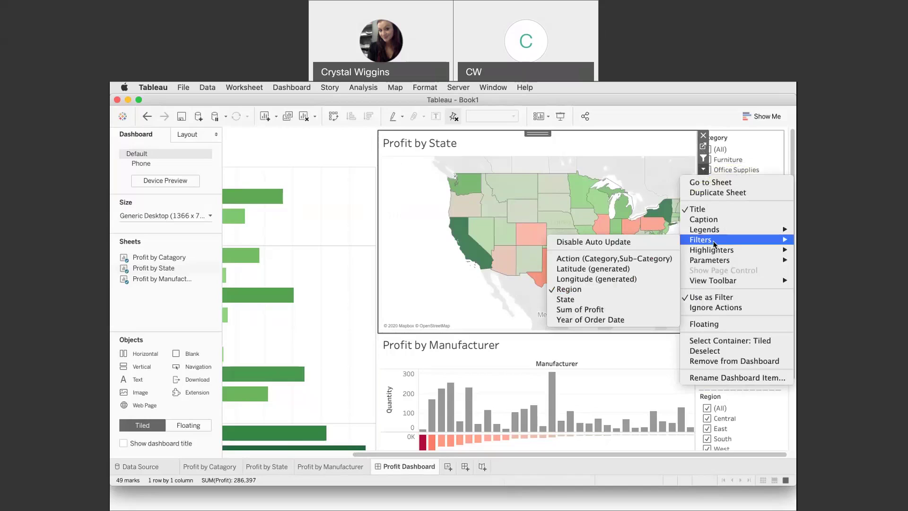
left_click(612, 320)
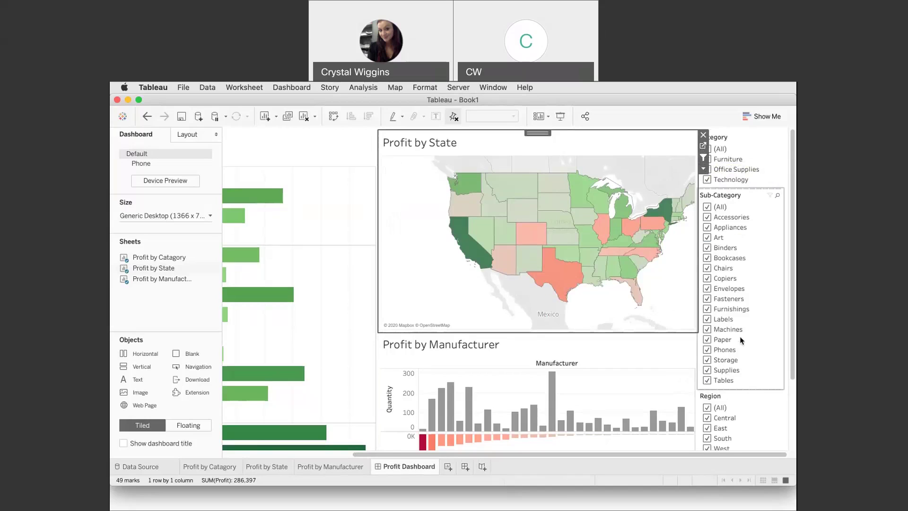
Move the Year of Order Date filter above the Category filter on the dashboard.
scroll(675, 318, "down", 1)
scroll(675, 317, "down", 4)
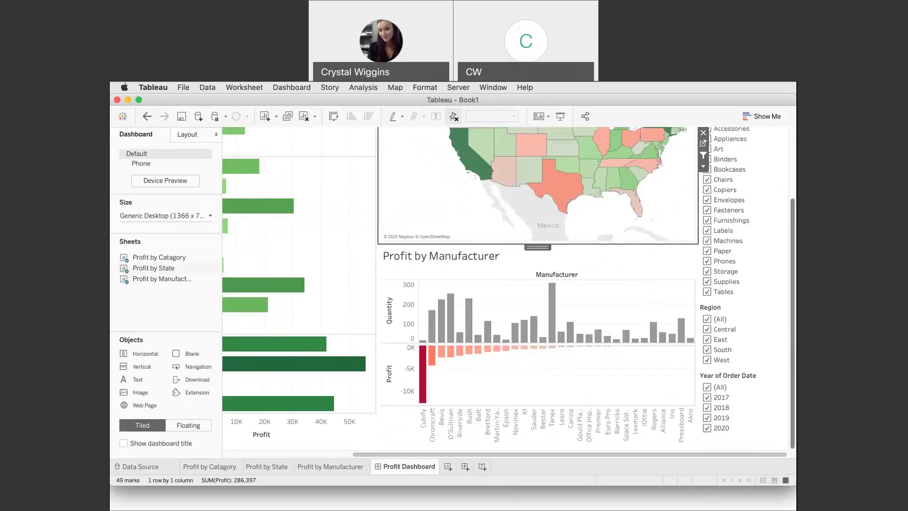
scroll(675, 318, "up", 5)
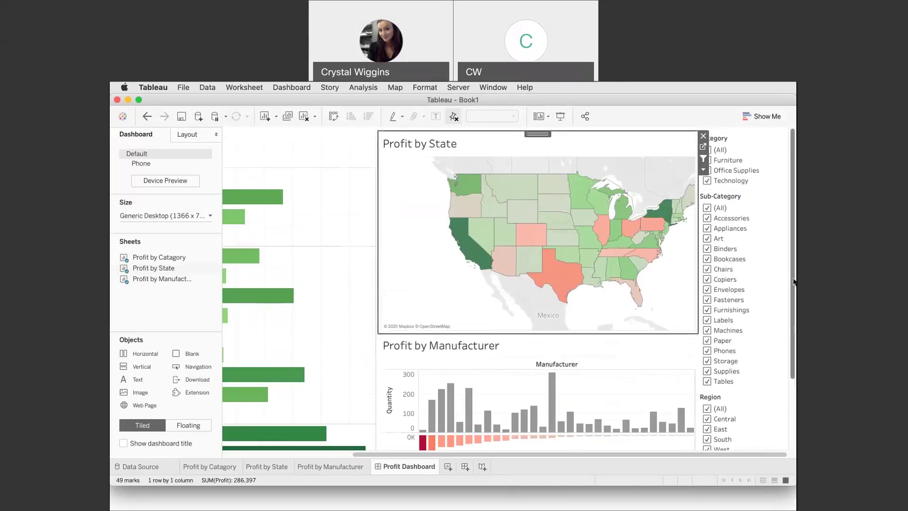
scroll(794, 282, "down", 4)
scroll(749, 355, "up", 4)
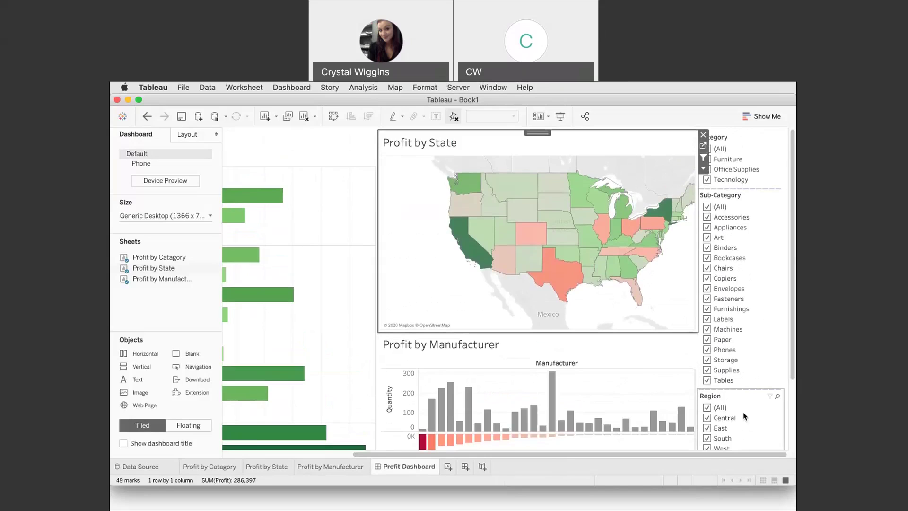
scroll(745, 416, "down", 5)
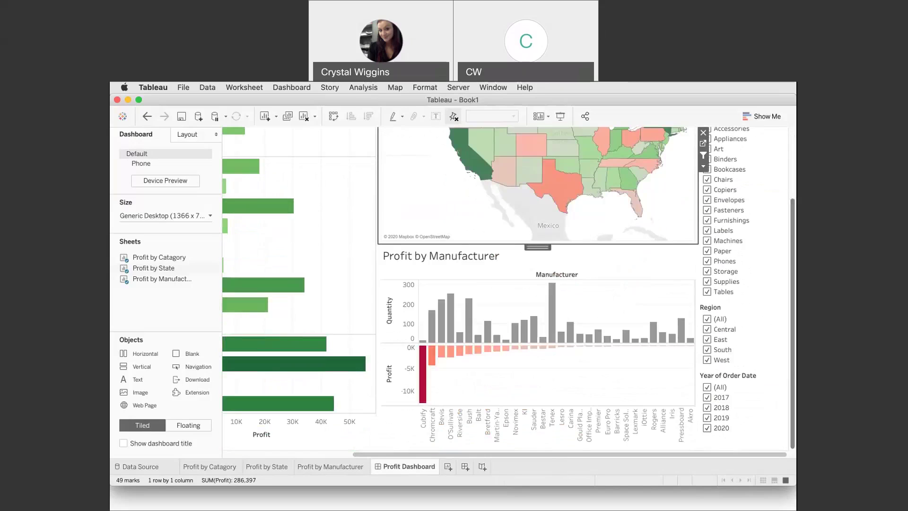
left_click(742, 379)
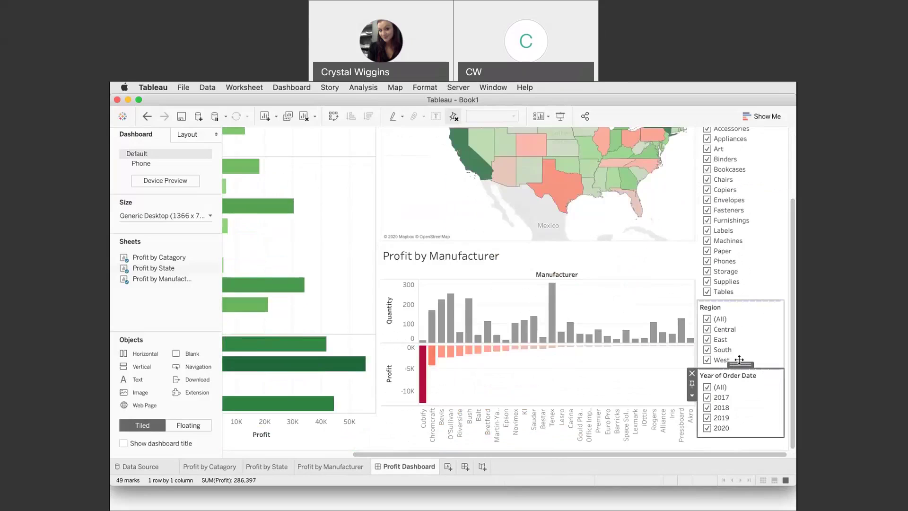
left_click_drag(741, 366, 754, 150)
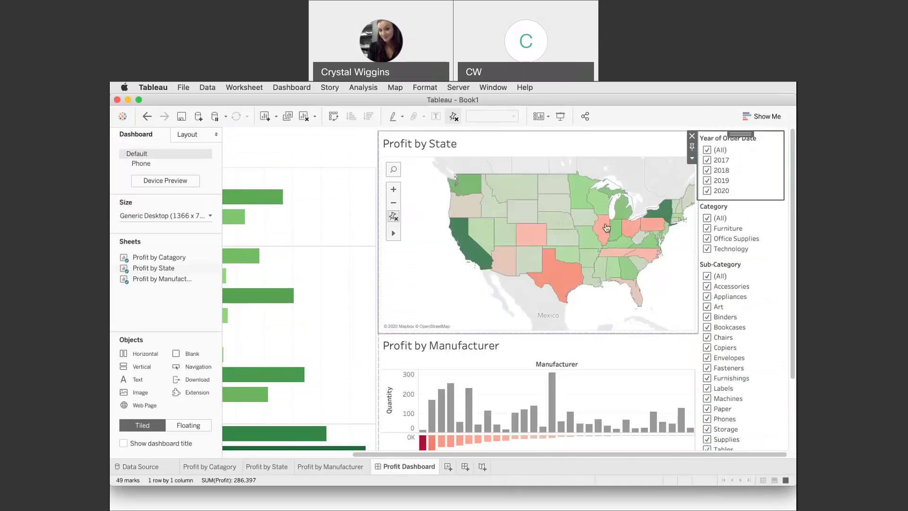
Display the Year of Order Date filter as a Single Value (slider).
mouse_move(524, 187)
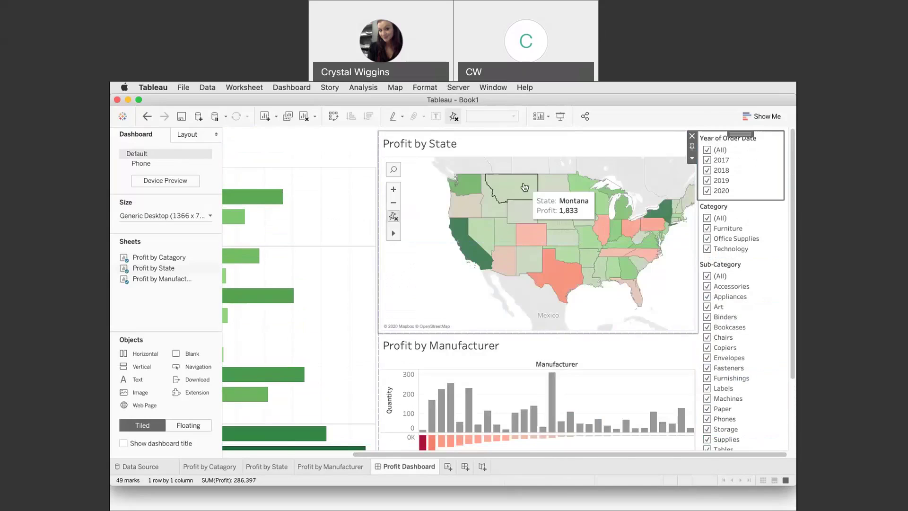
mouse_move(675, 221)
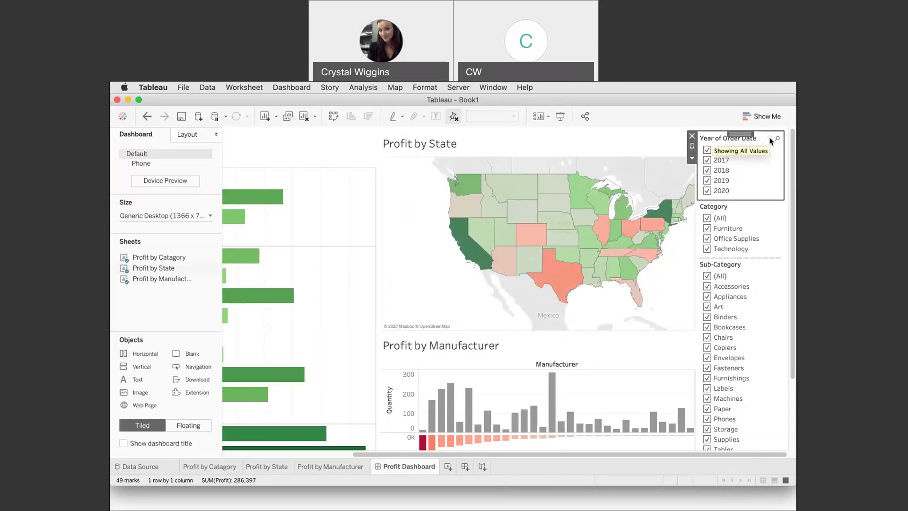
left_click(693, 160)
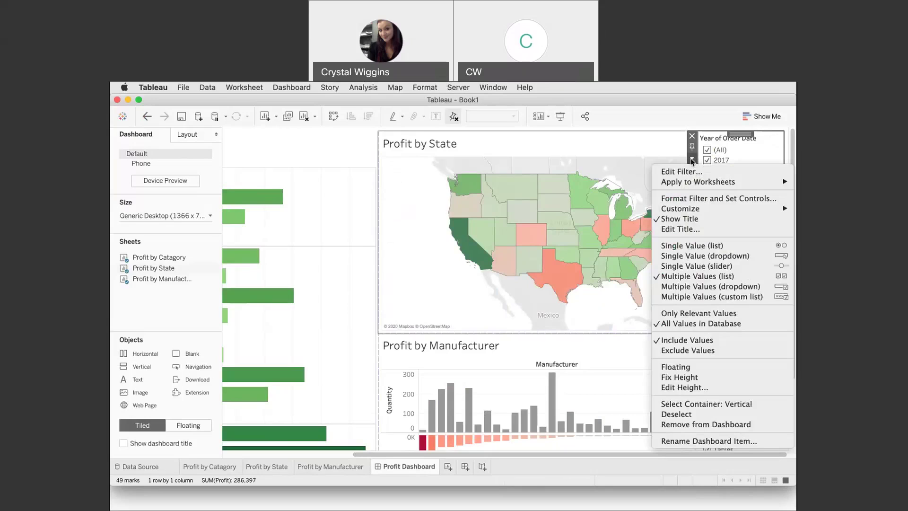
left_click(704, 266)
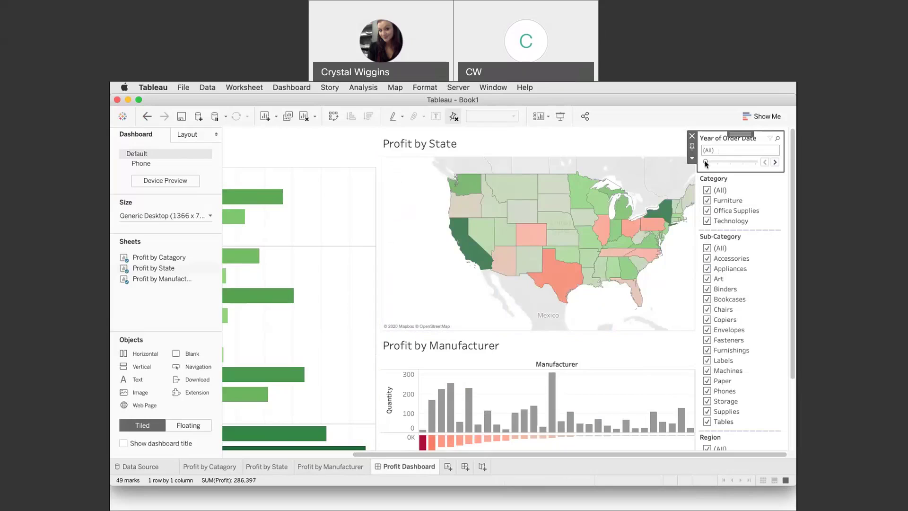
Run the Year of Order Date slider through the years and return it to (All).
left_click_drag(707, 164, 756, 163)
left_click_drag(755, 164, 706, 163)
Move the Region filter between the Year of Order Date and Category filters and display it as a Single Value (list).
left_click(735, 441)
left_click_drag(739, 425, 734, 186)
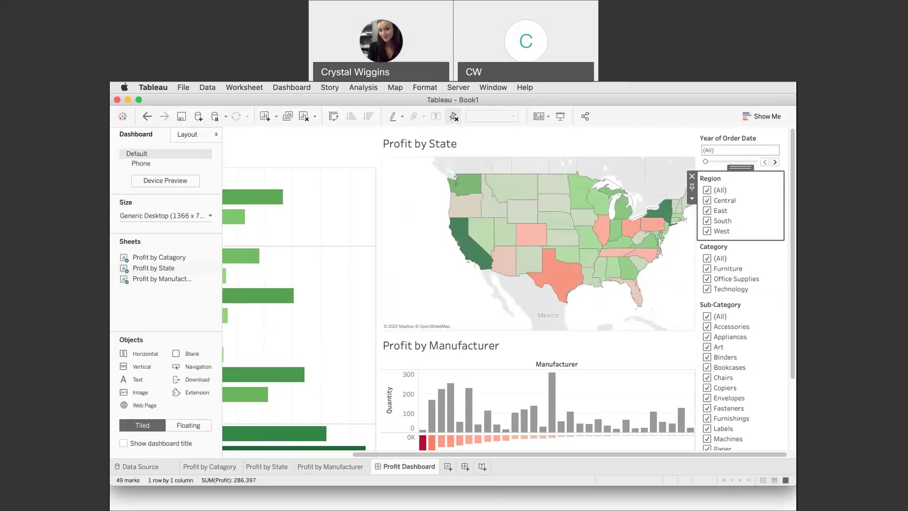
left_click(693, 200)
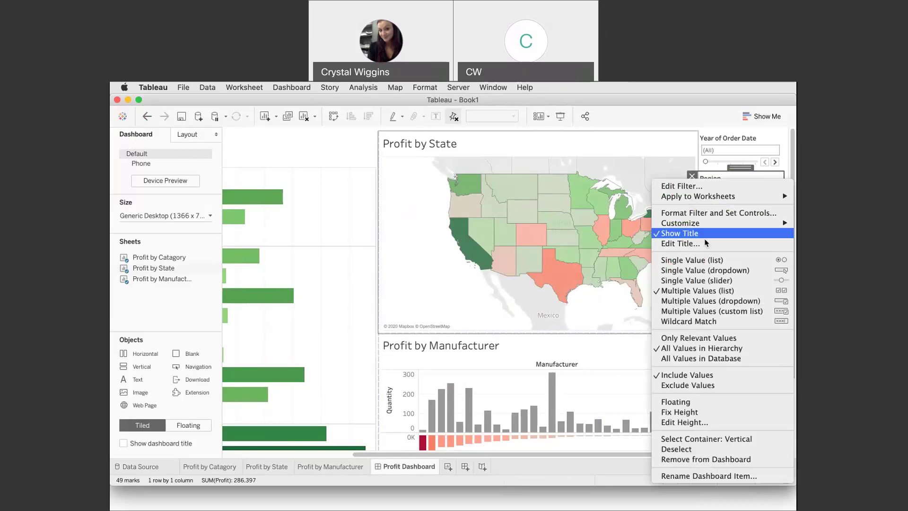
left_click(726, 264)
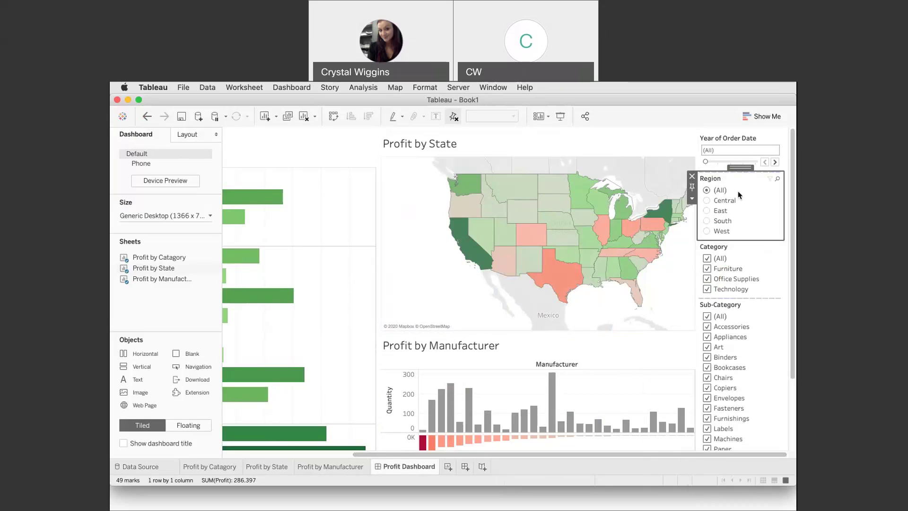
Test the Region filter on the Profit by State map with Central, East, South and West, and reset it to (All).
left_click(708, 202)
mouse_move(604, 254)
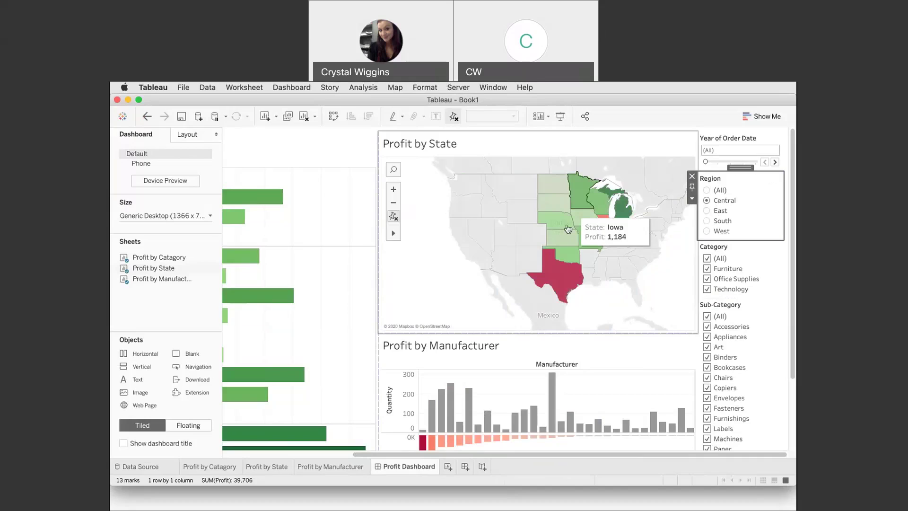
left_click(708, 211)
left_click(708, 221)
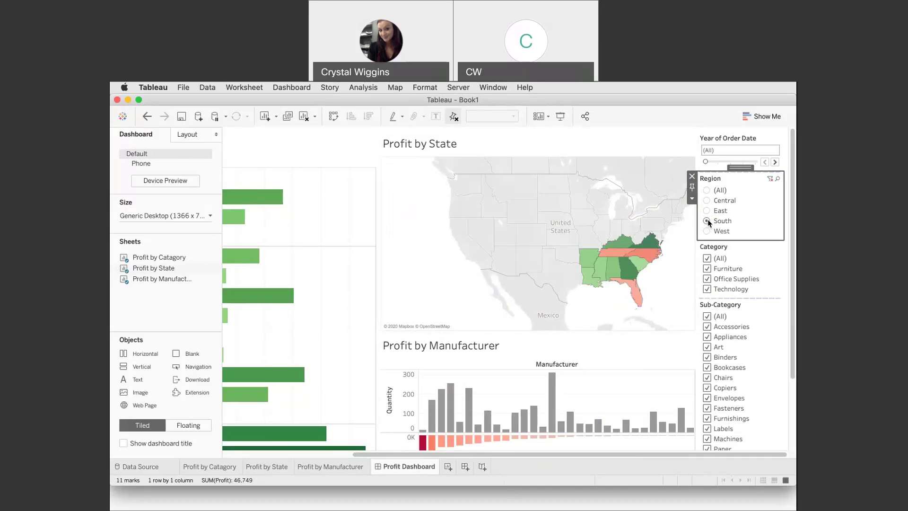
left_click(707, 231)
left_click(707, 190)
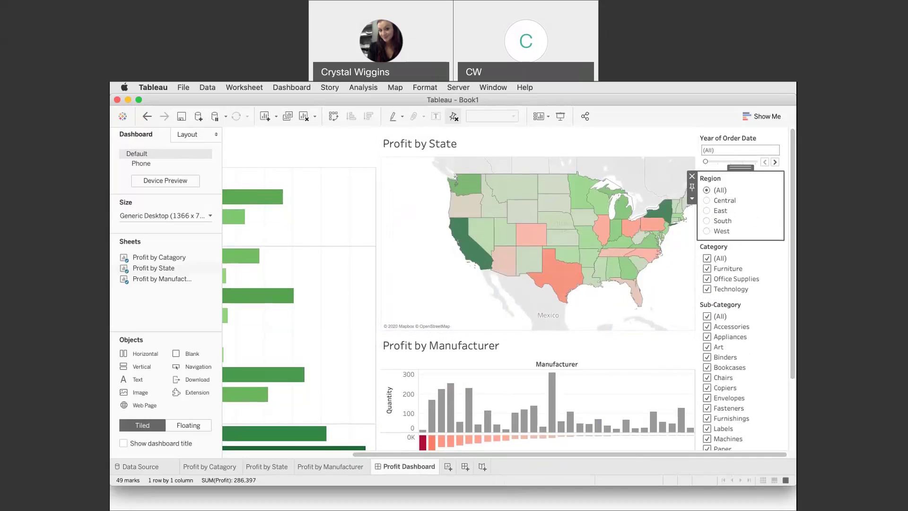
Display the Sub-Category filter as Multiple Values (dropdown) and check its value list.
left_click_drag(793, 339, 795, 412)
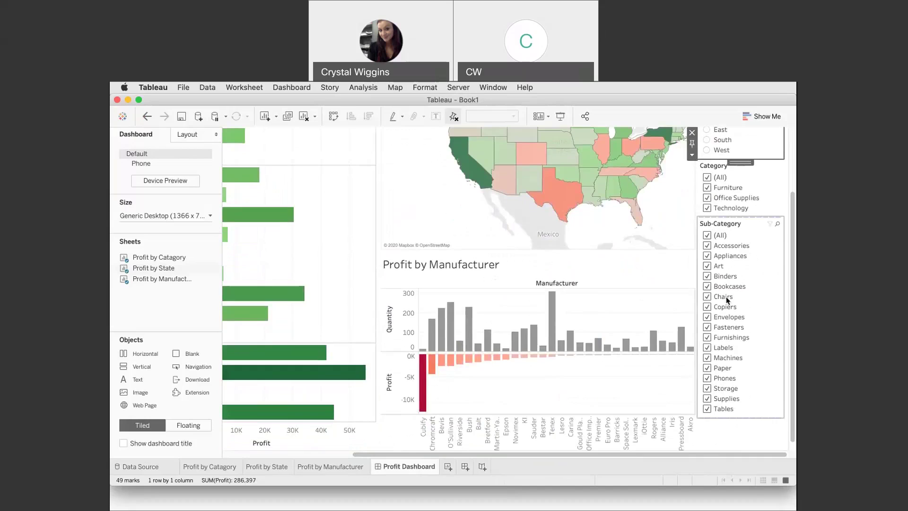
left_click(751, 223)
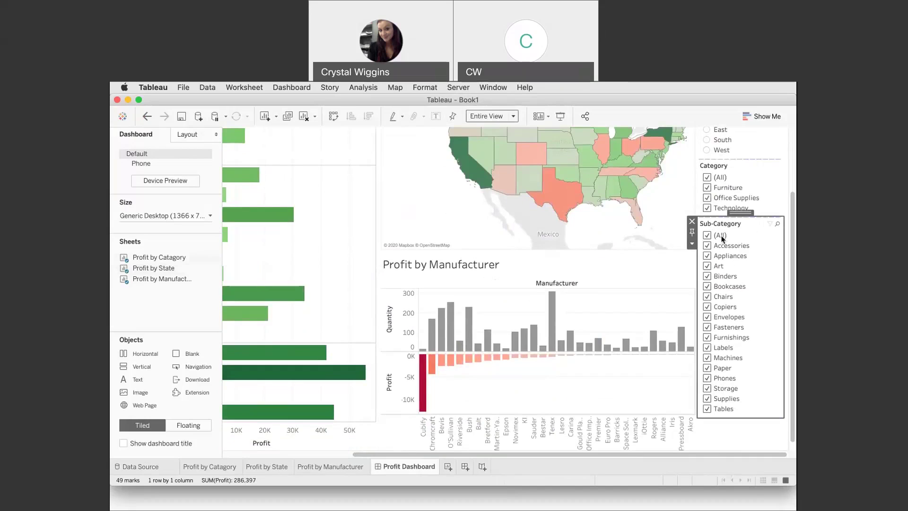
left_click(692, 245)
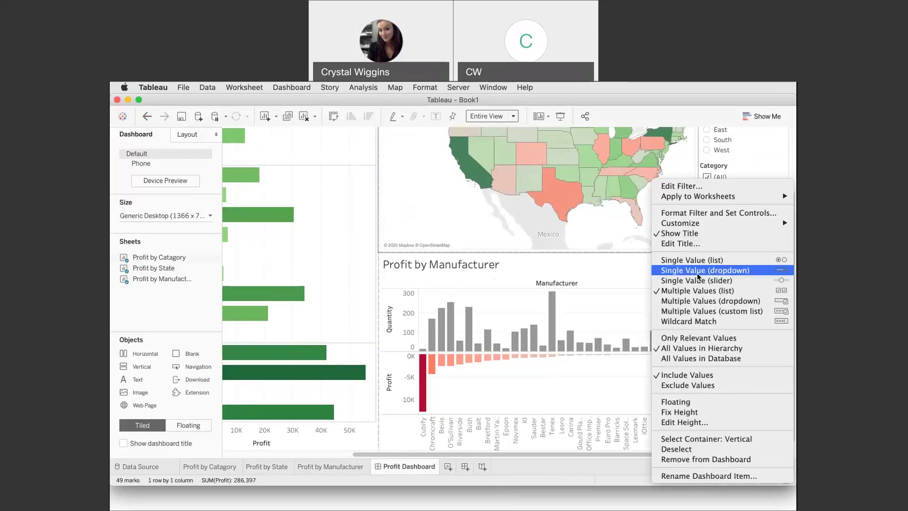
left_click(708, 301)
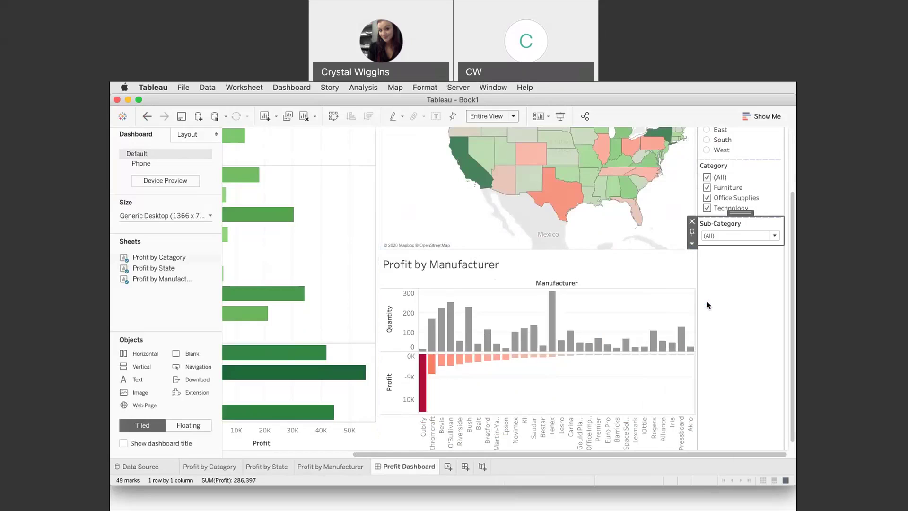
left_click(776, 236)
left_click(776, 237)
Apply the Year of Order Date filter to all worksheets using related data sources and test its slider, ending on (All).
scroll(764, 265, "up", 5)
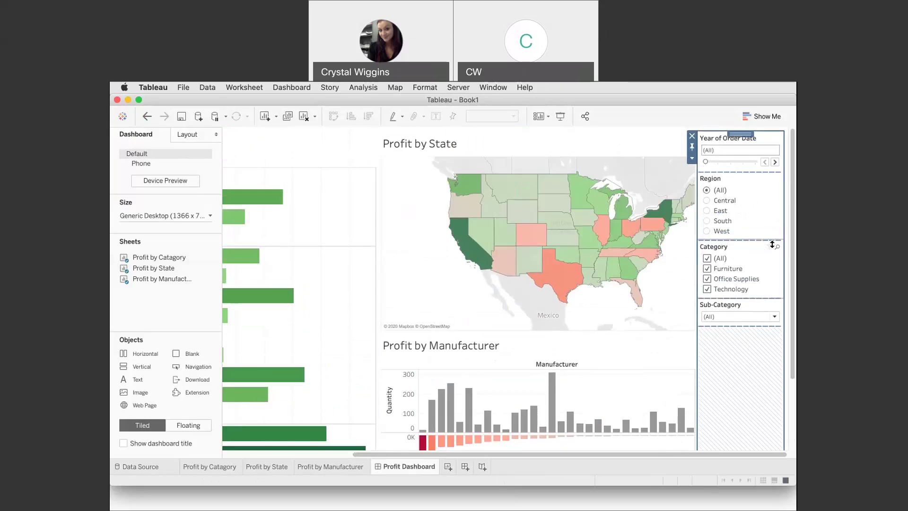
left_click(780, 140)
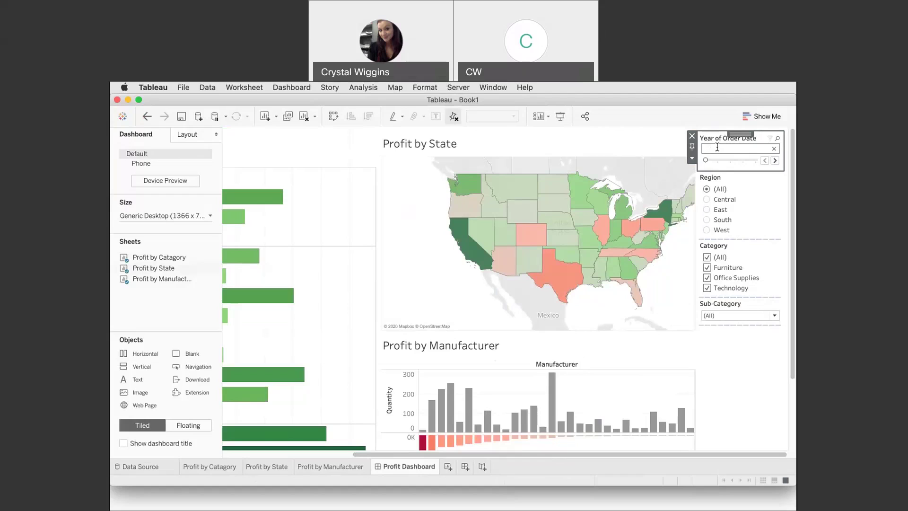
left_click(770, 138)
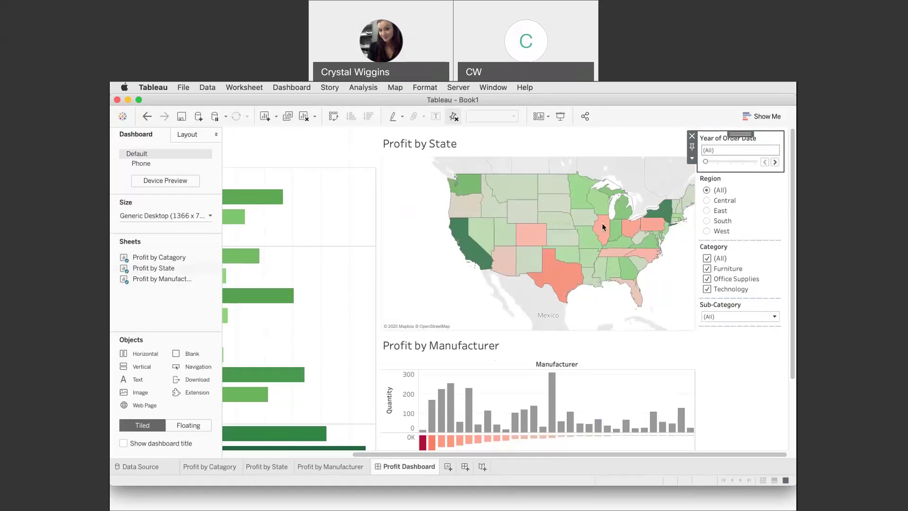
mouse_move(547, 242)
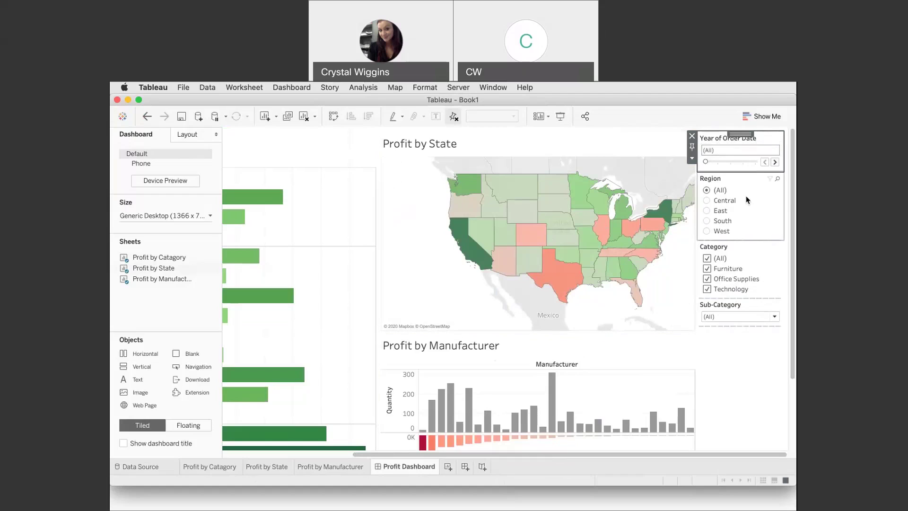
mouse_move(600, 222)
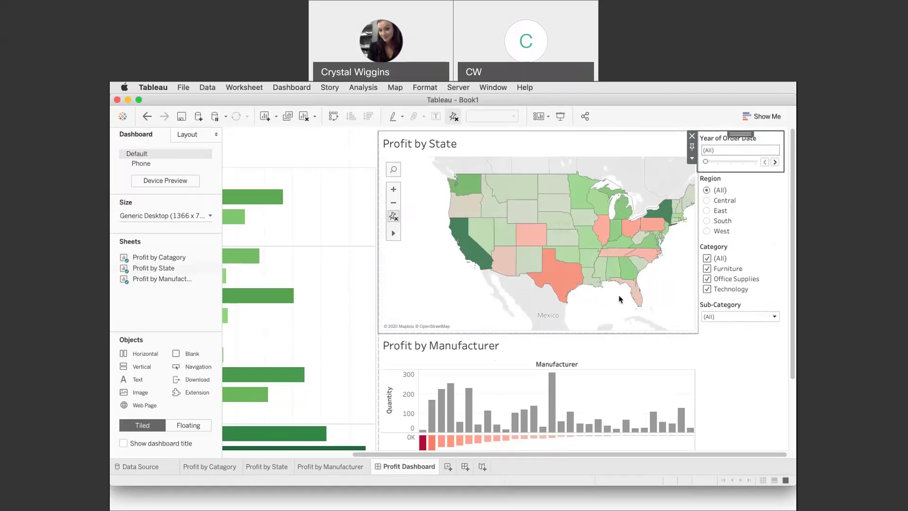
left_click(692, 160)
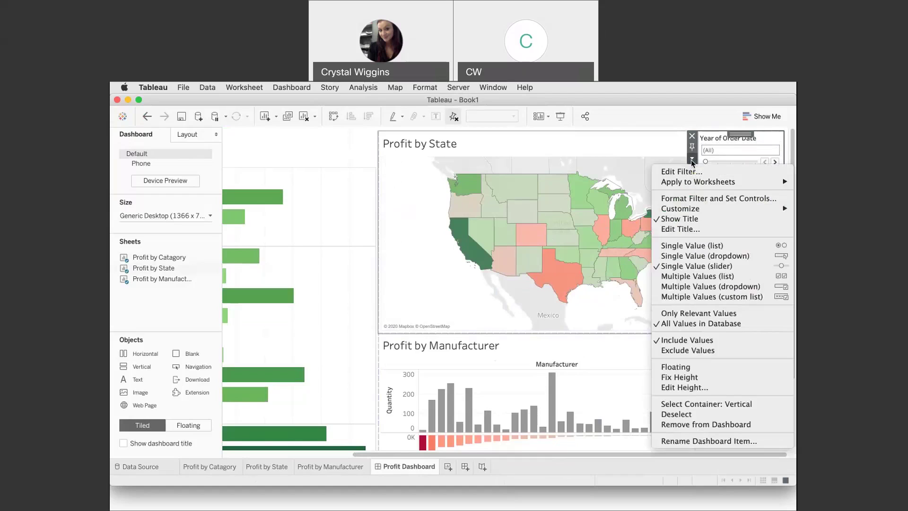
mouse_move(689, 185)
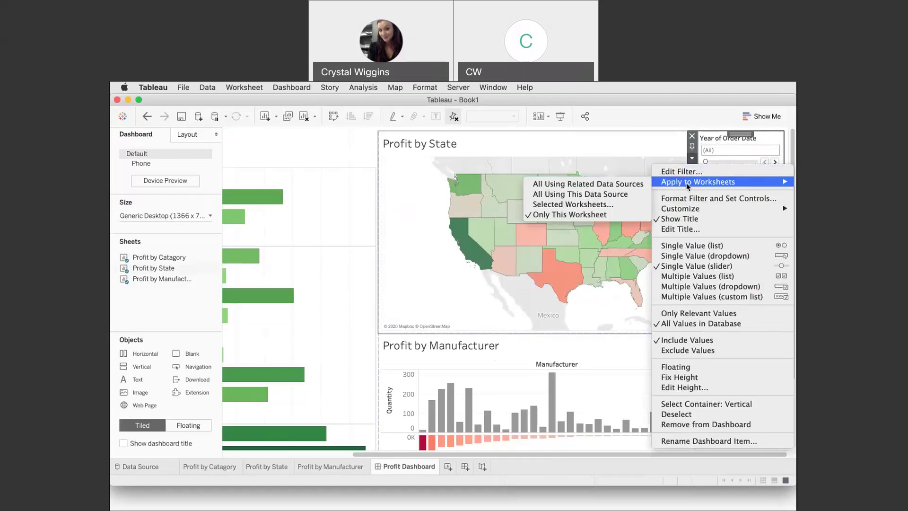
left_click(591, 188)
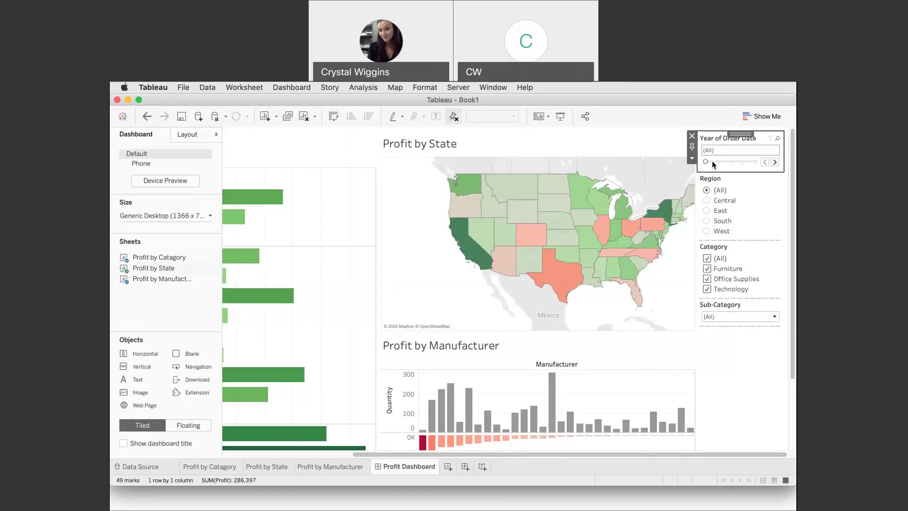
mouse_move(711, 163)
left_mouse_down()
mouse_move(720, 164)
mouse_move(702, 164)
left_mouse_up()
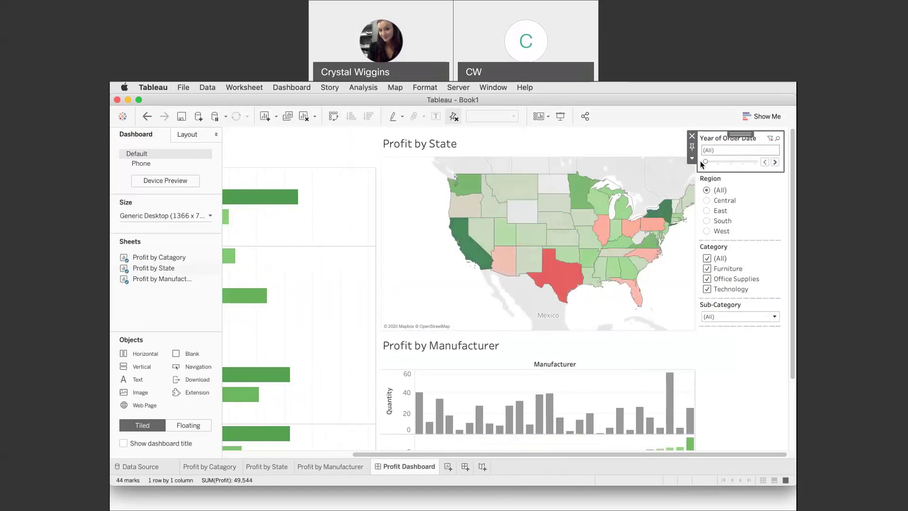
Apply the Region filter to all worksheets using related data sources.
left_click(749, 178)
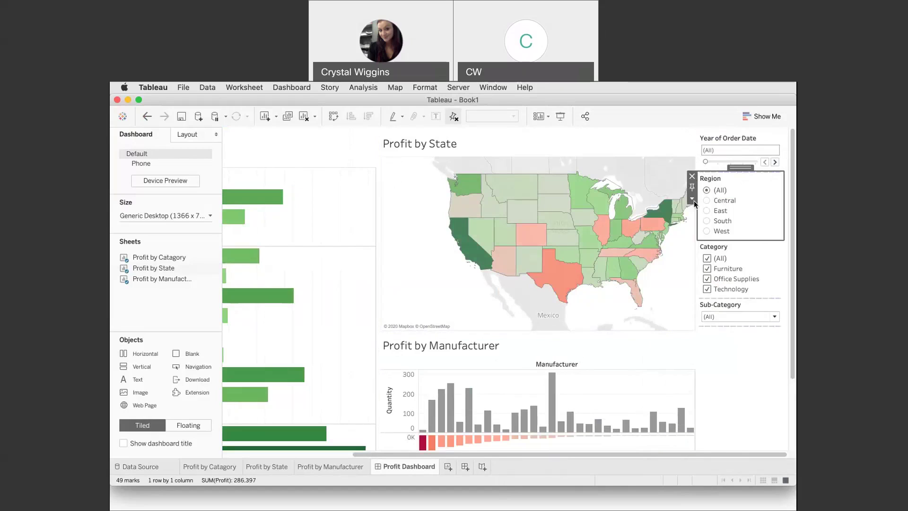
left_click(692, 200)
mouse_move(692, 198)
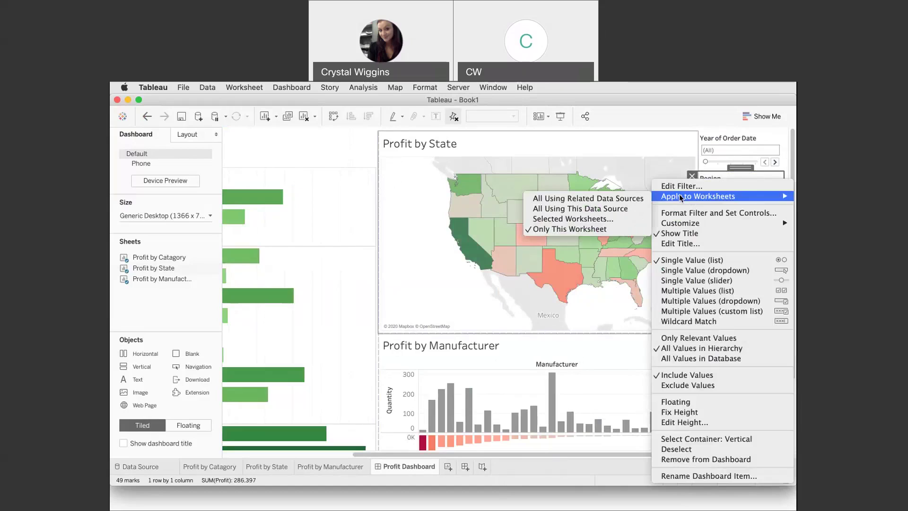
left_click(641, 200)
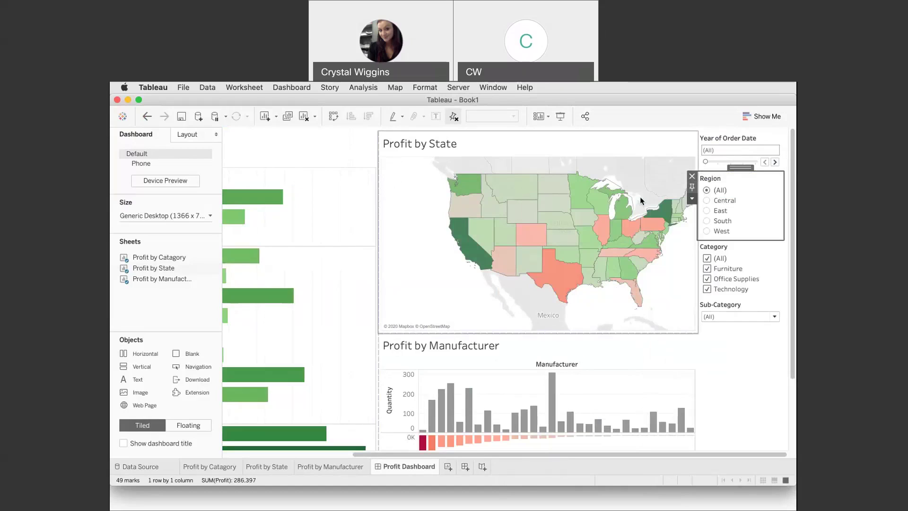
Apply the Category filter to all worksheets using related data sources.
left_click(736, 249)
left_click(693, 268)
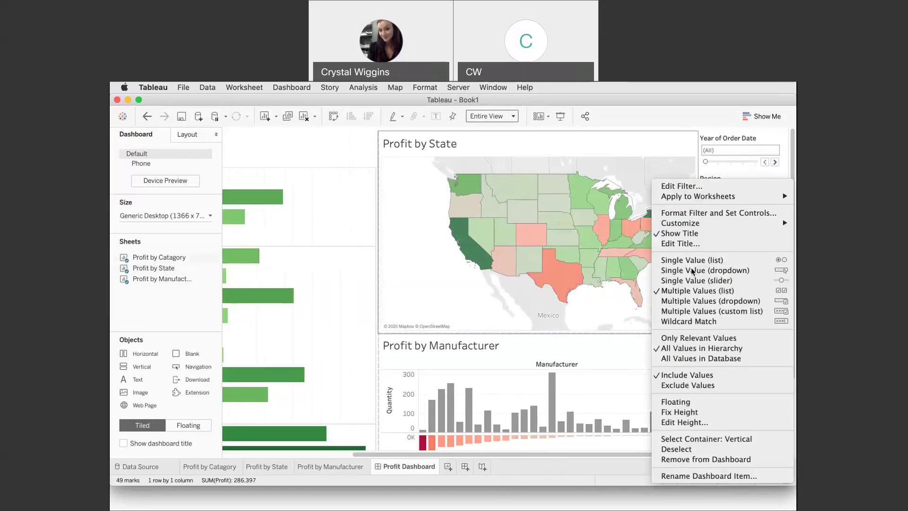
mouse_move(680, 198)
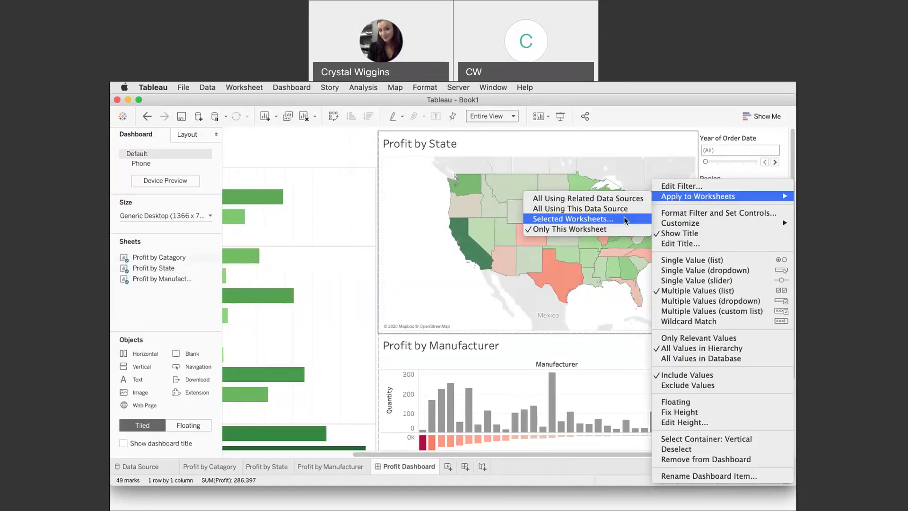
left_click(610, 202)
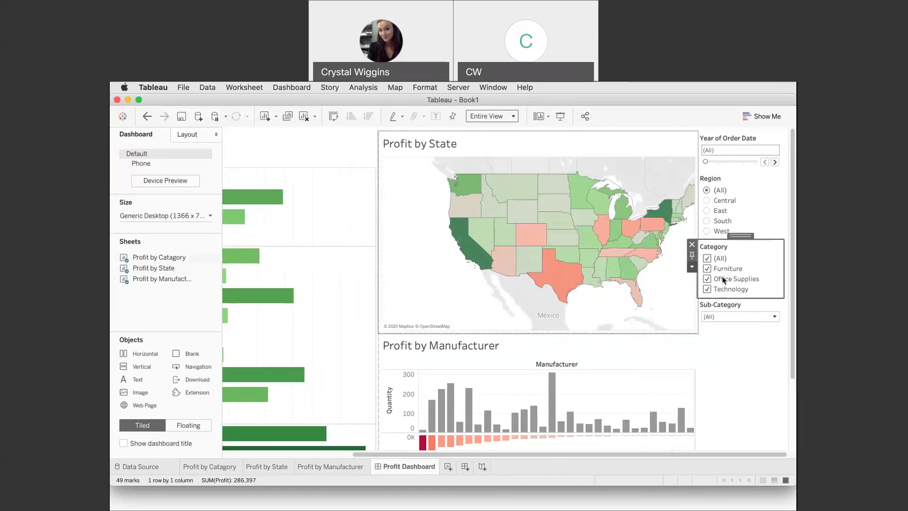
Apply the Sub-Category filter to all worksheets using related data sources.
left_click(753, 307)
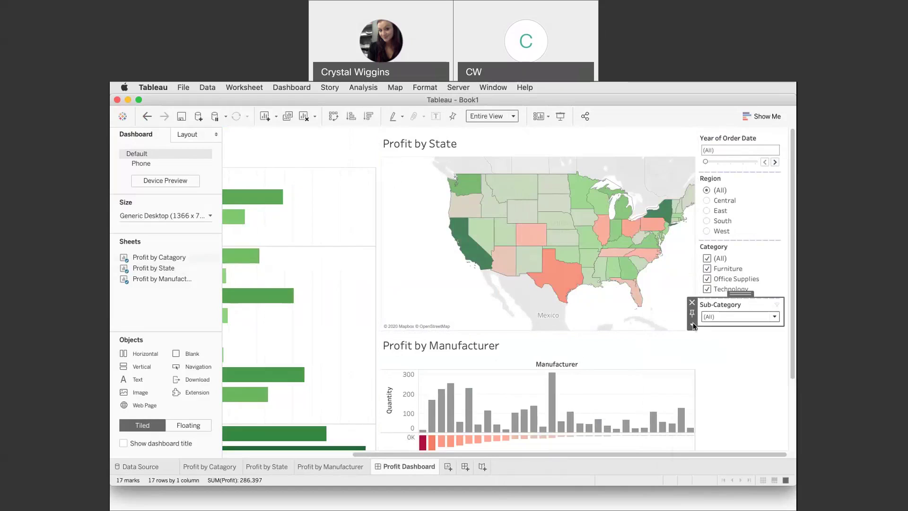
left_click(693, 326)
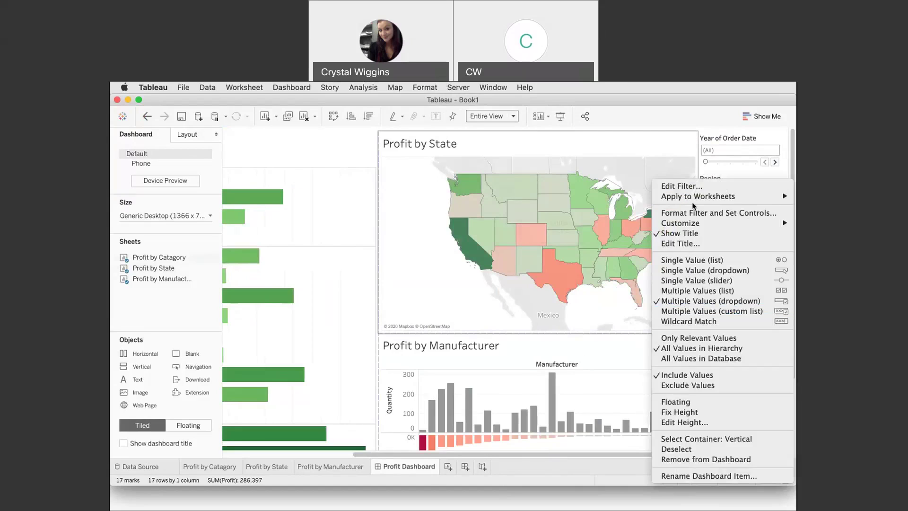
mouse_move(690, 197)
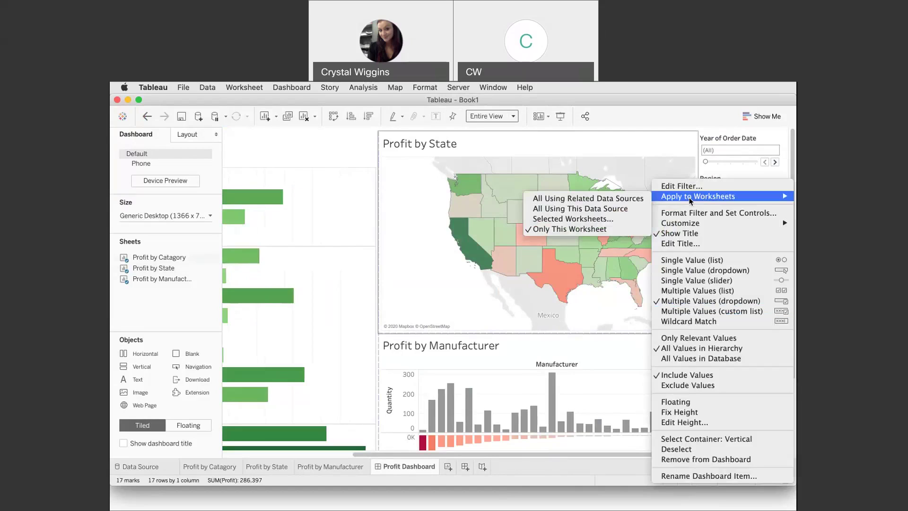
left_click(636, 199)
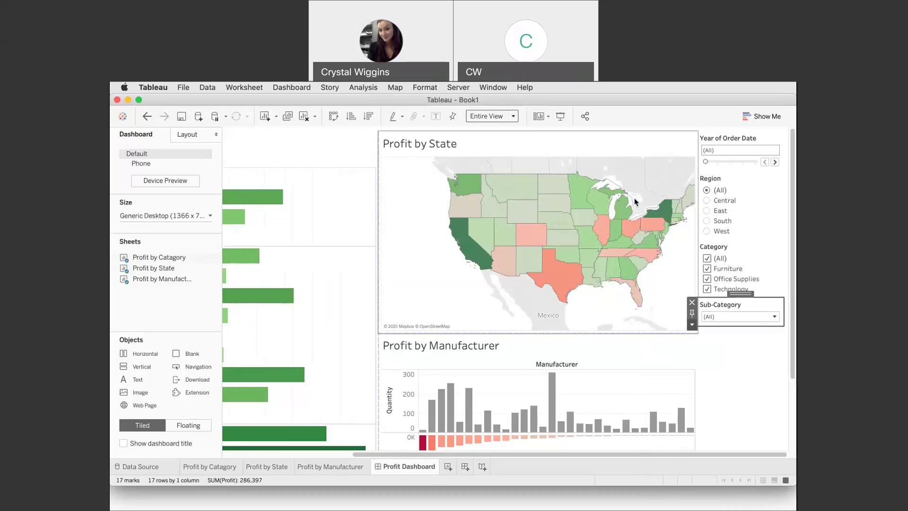
left_click(743, 346)
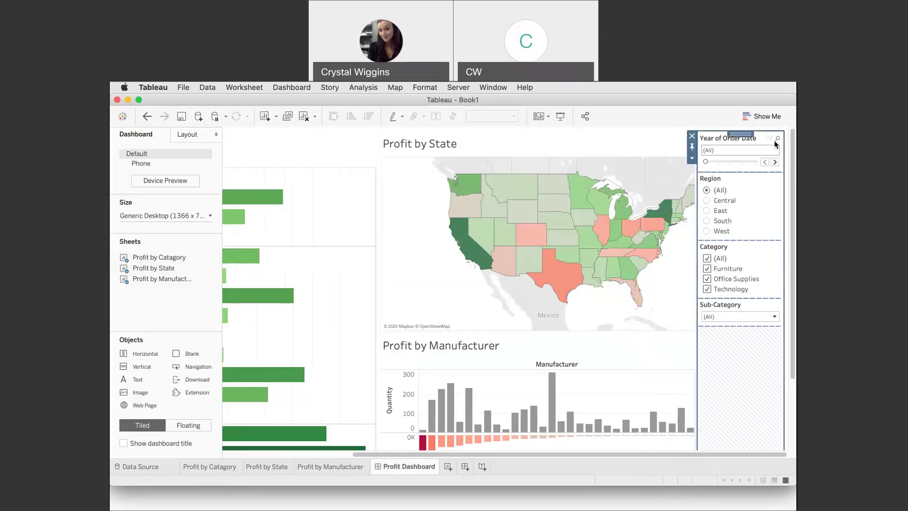
Set the Year of Order Date filter to show Only Relevant Values.
left_click(632, 144)
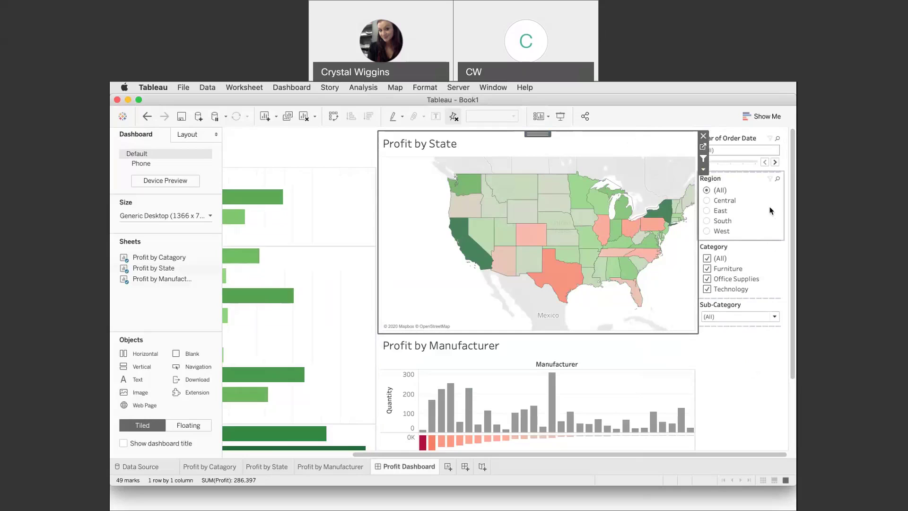
left_click(757, 137)
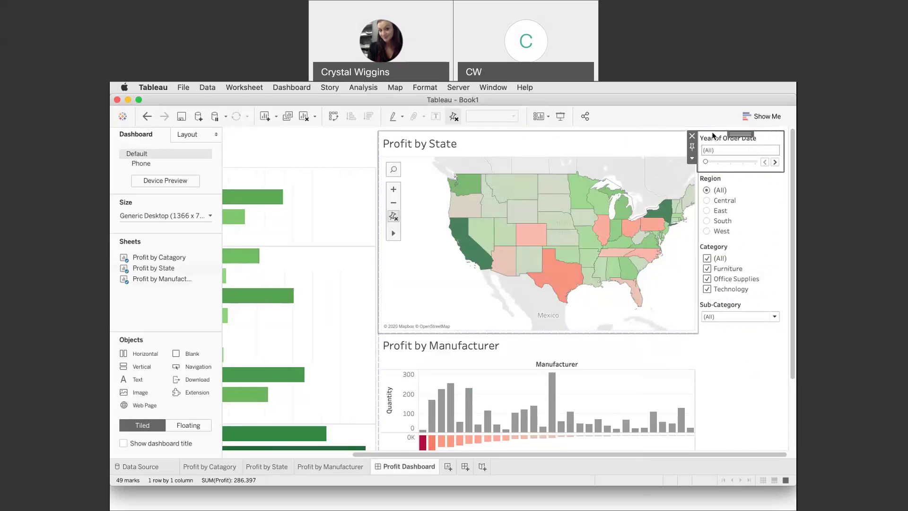
left_click(692, 161)
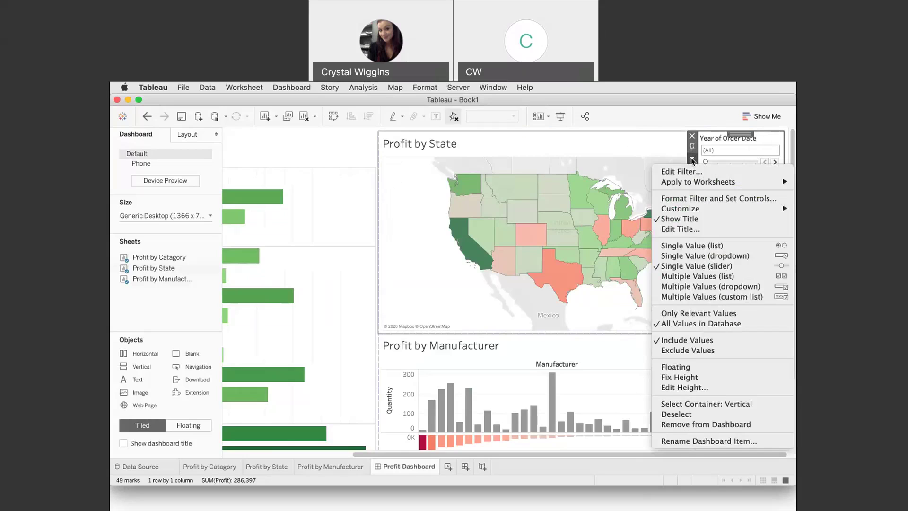
left_click(692, 315)
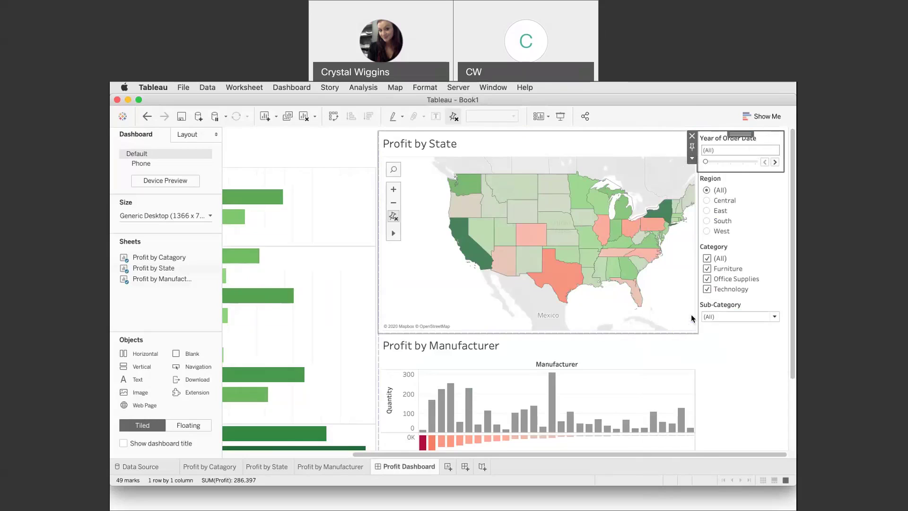
Set the Region filter to show Only Relevant Values.
left_click(732, 182)
left_click(692, 198)
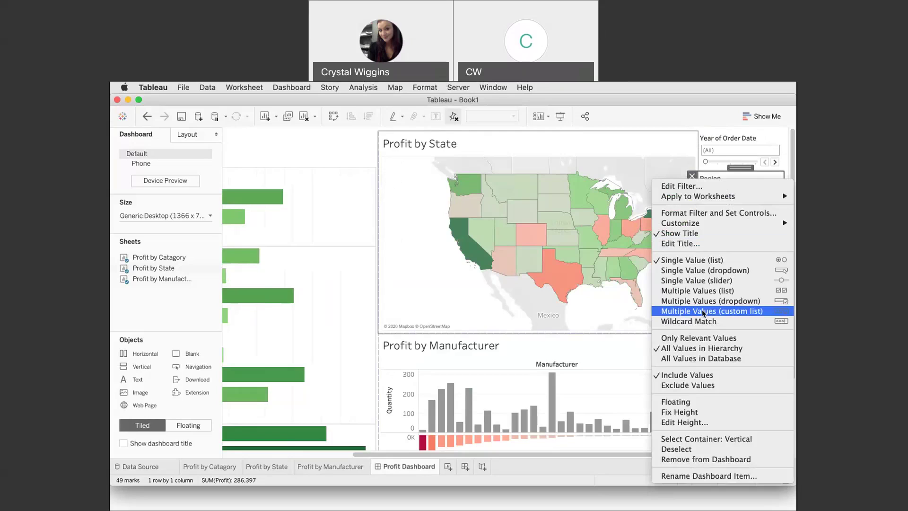
left_click(703, 337)
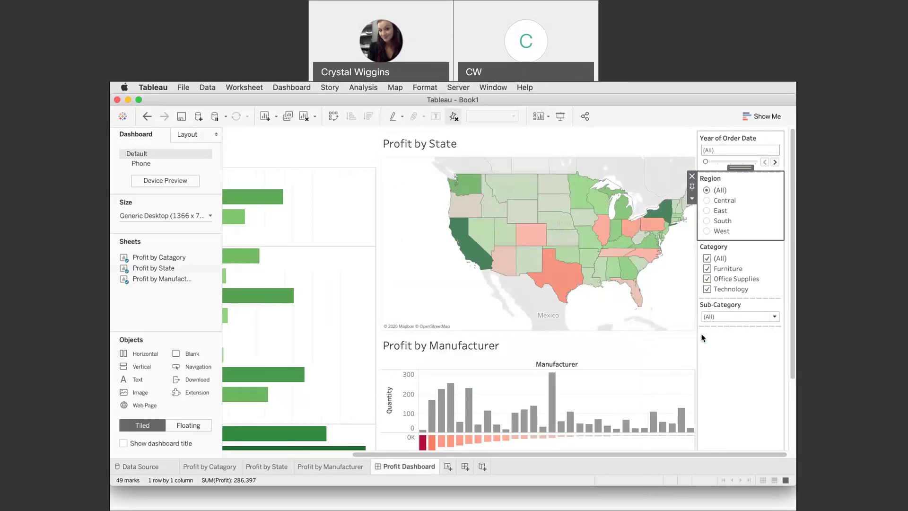
Set the Category filter to show Only Relevant Values.
left_click(729, 247)
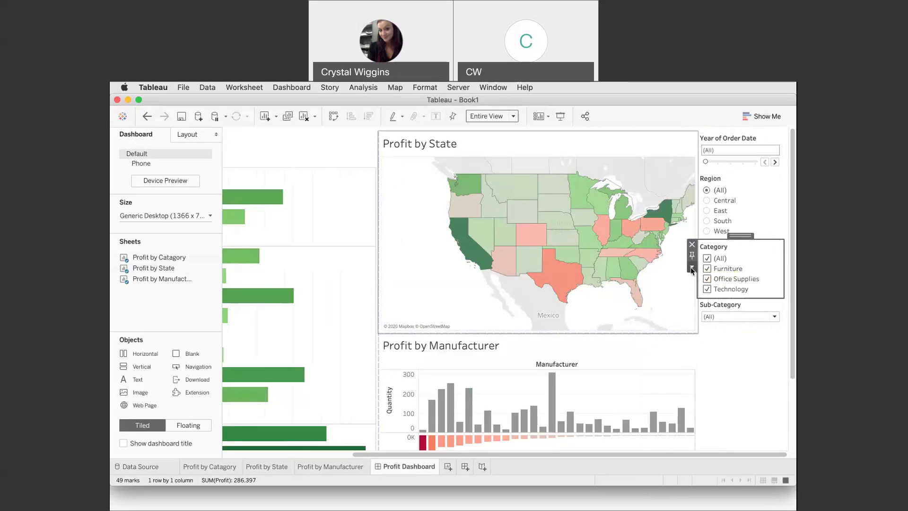
left_click(692, 268)
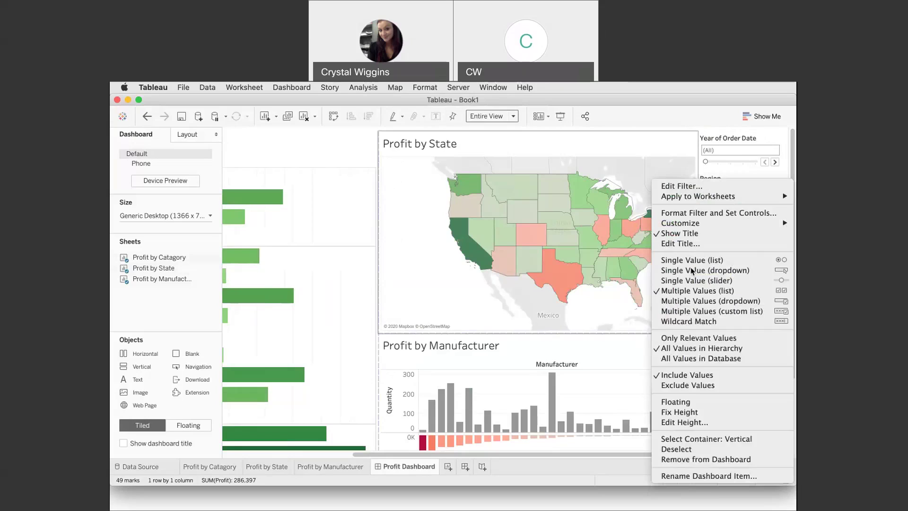
left_click(699, 339)
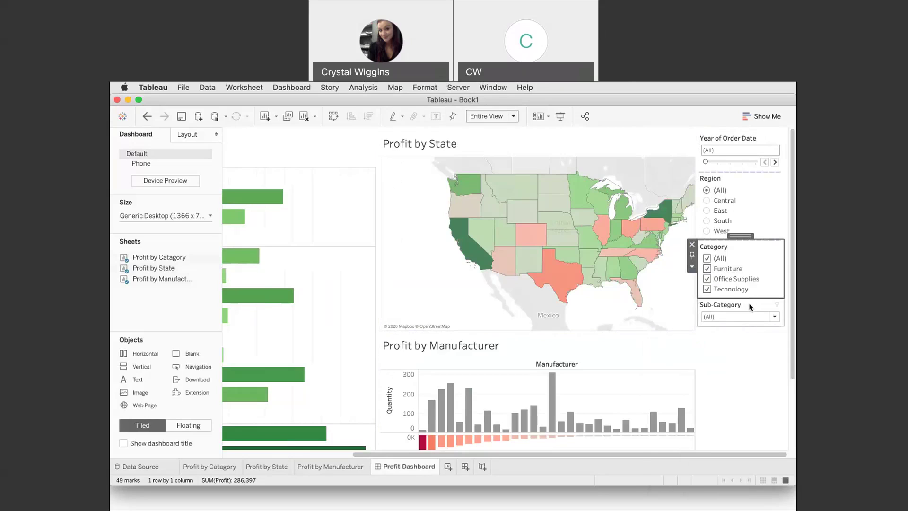
Set the Sub-Category filter to show Only Relevant Values.
left_click(750, 307)
left_click(692, 325)
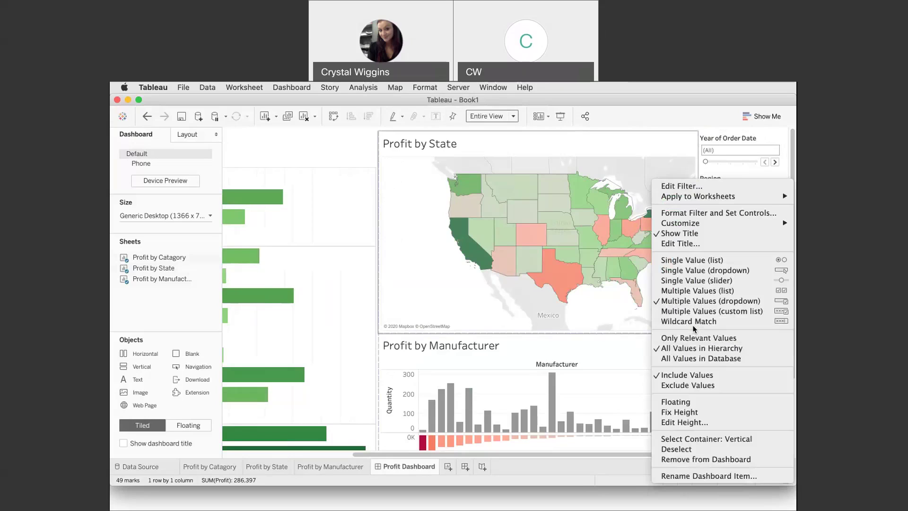
left_click(700, 338)
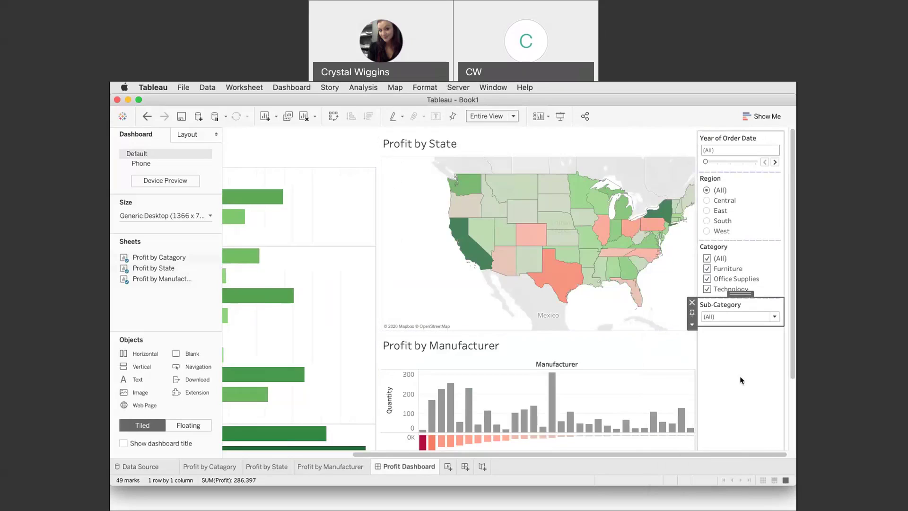
left_click(742, 384)
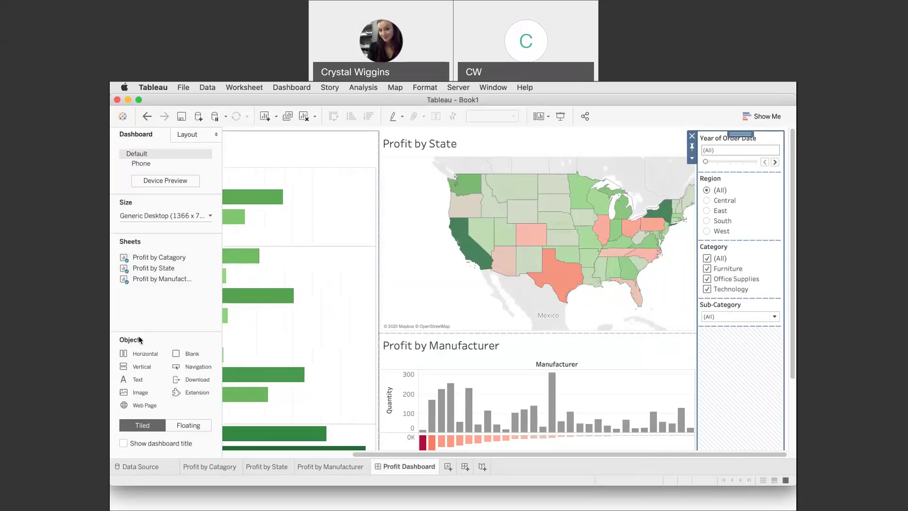
Add a text object across the top of the dashboard, above all sheets, with the text "Profit Dashboard".
left_click_drag(137, 383, 396, 155)
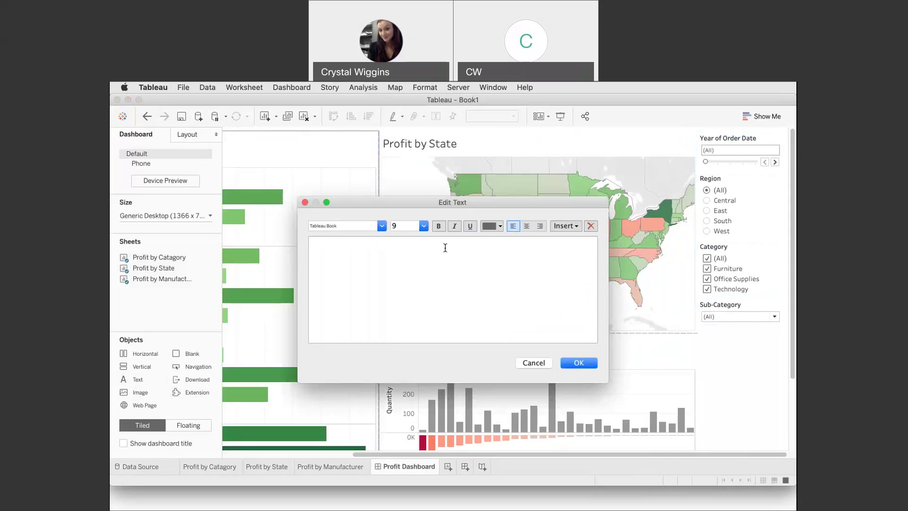
type("Profit Dashboa")
key("BackSpace")
key("BackSpace")
type("ard")
Format the whole "Profit Dashboard" text as size 24 and bold, and accept it.
left_click_drag(362, 246, 304, 244)
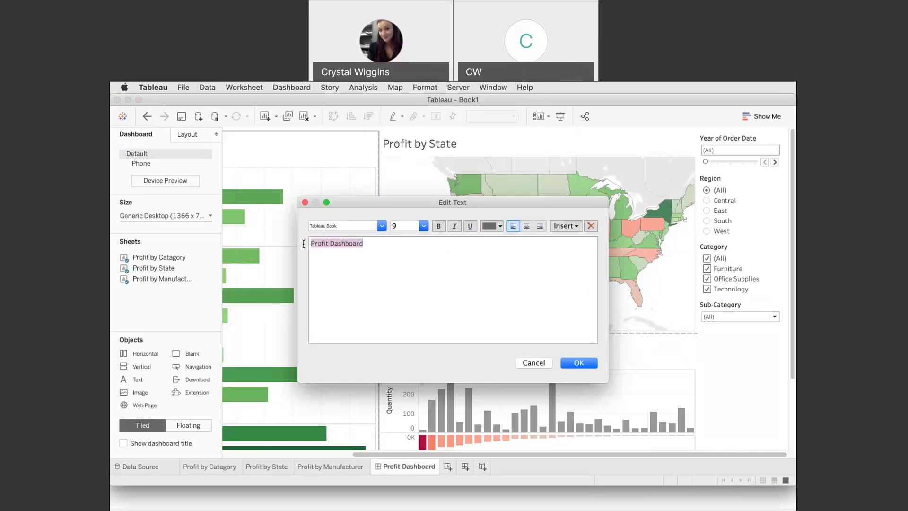
left_click(424, 226)
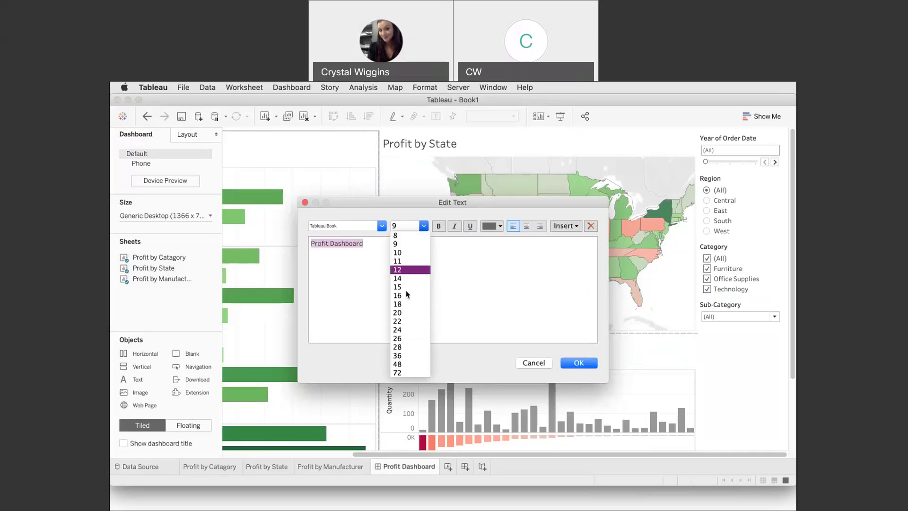
left_click(397, 331)
left_click(438, 226)
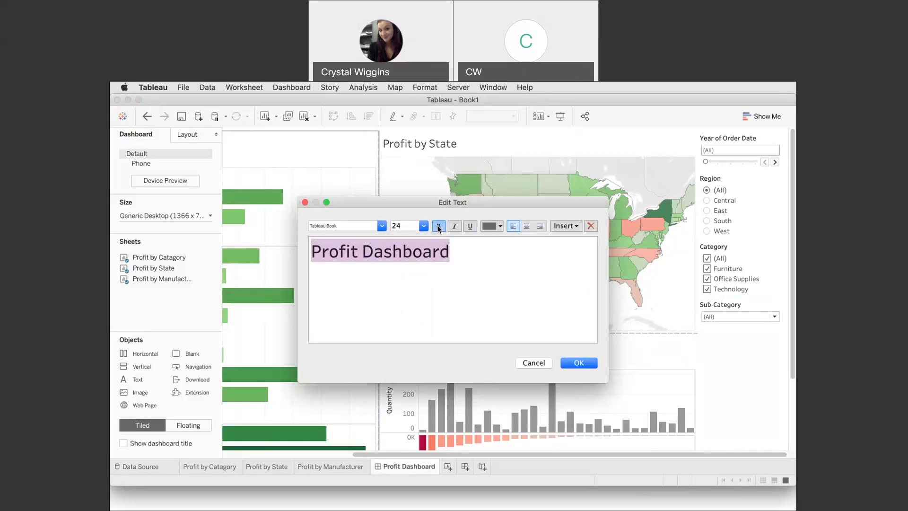
left_click(579, 363)
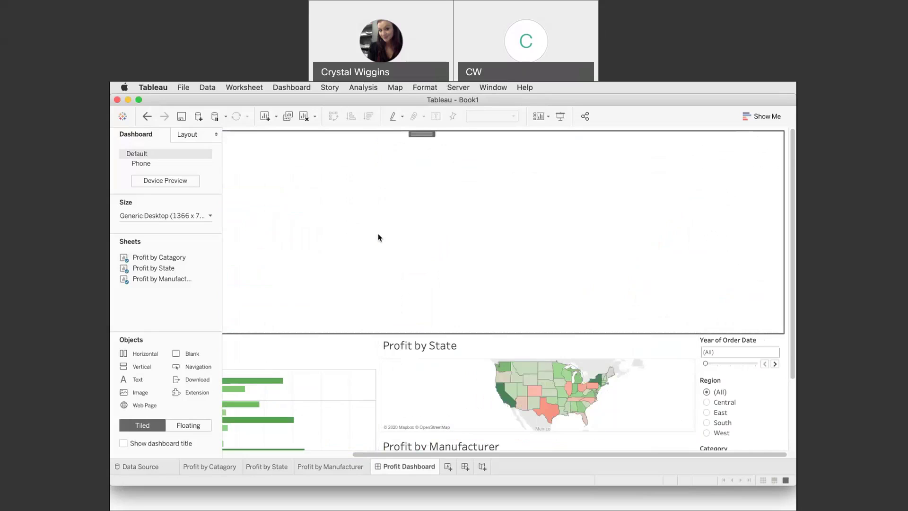
Shrink the height of the Profit Dashboard text object to a thin title strip above the sheets.
scroll(379, 238, "left", 3)
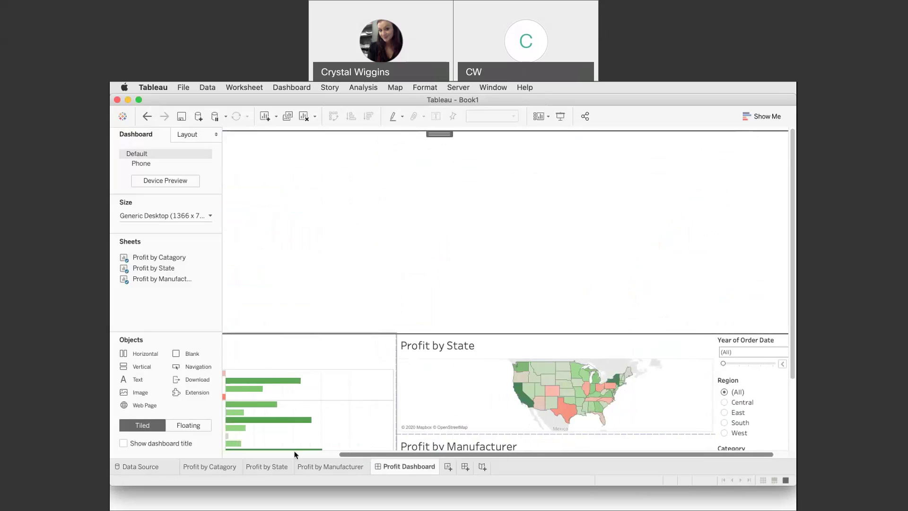
scroll(294, 454, "left", 5)
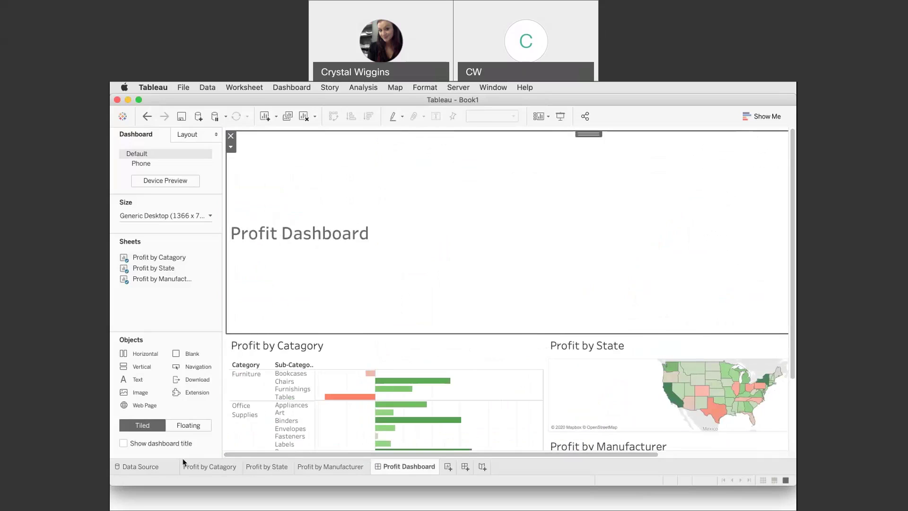
left_click_drag(542, 333, 528, 163)
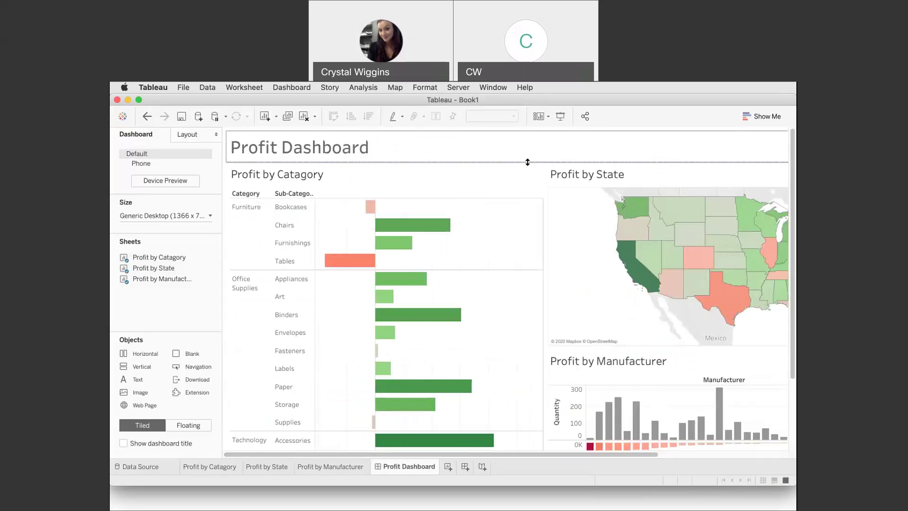
Hide the title of the Profit by Catagory sheet on the dashboard.
left_click(357, 170)
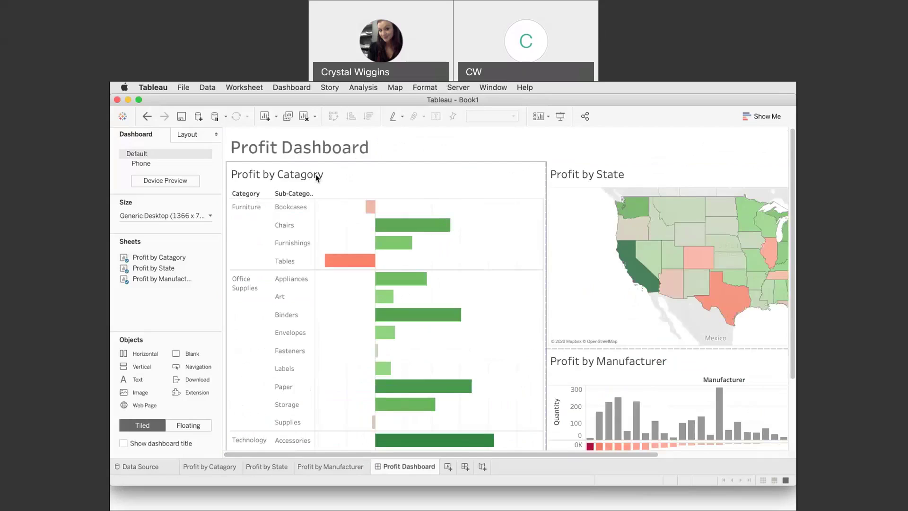
mouse_move(245, 196)
left_click(254, 151)
left_click(278, 177)
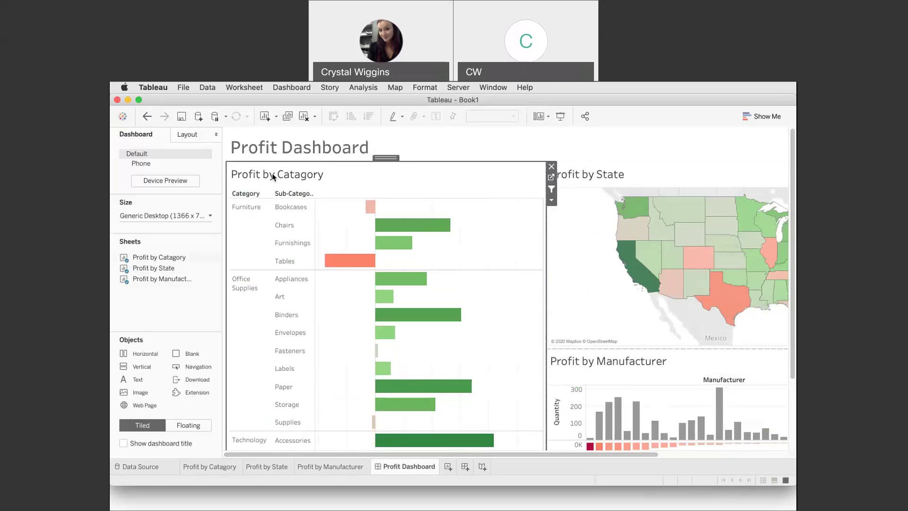
right_click(273, 176)
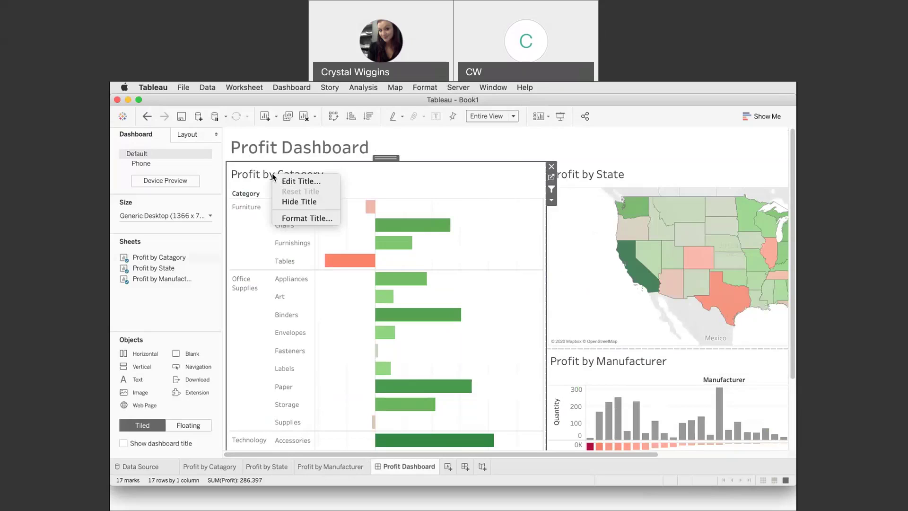
left_click(319, 205)
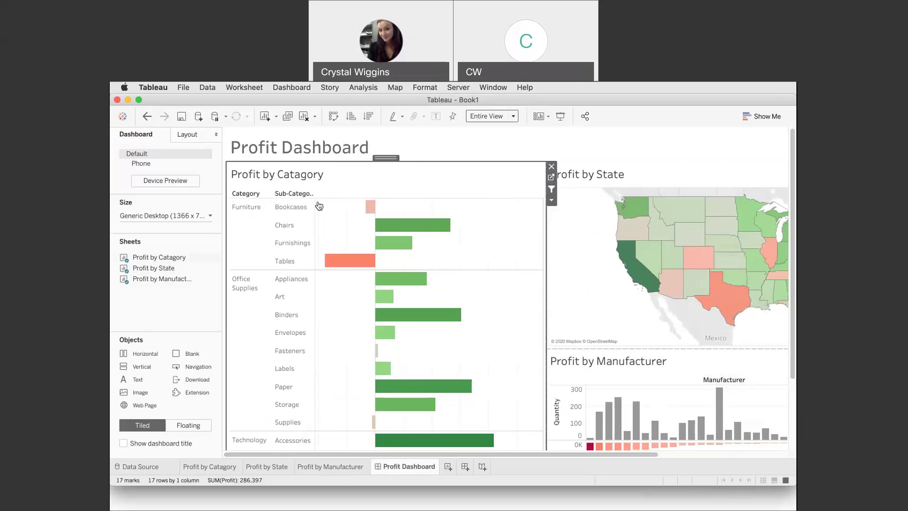
Hide the titles of the Profit by State and Profit by Manufacturer sheets on the dashboard.
right_click(588, 178)
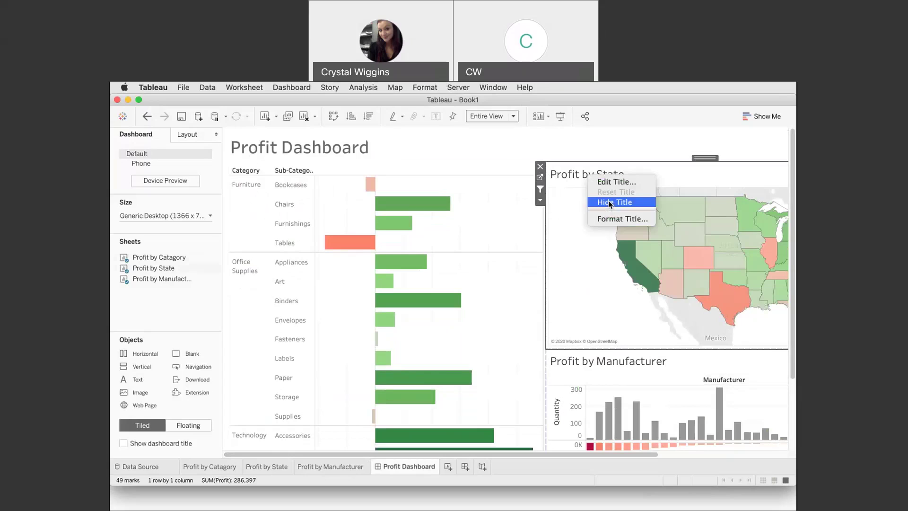
left_click(610, 203)
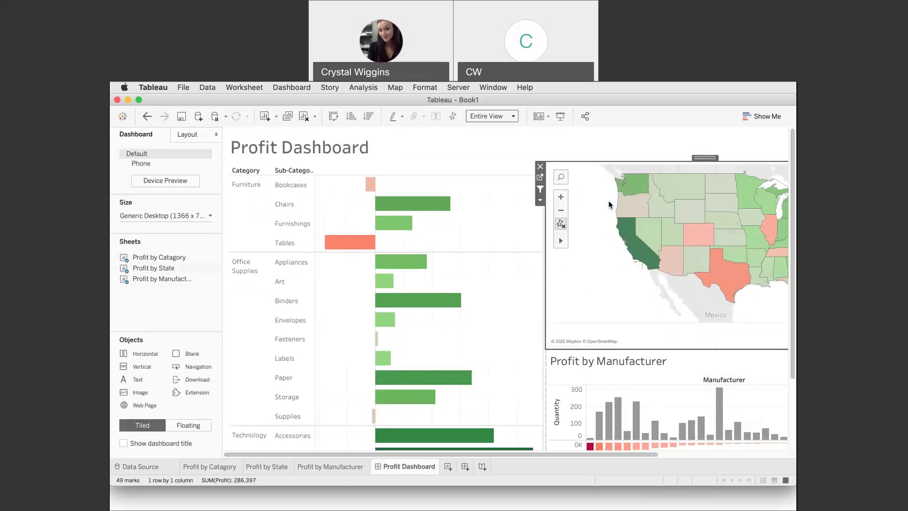
right_click(581, 365)
left_click(607, 390)
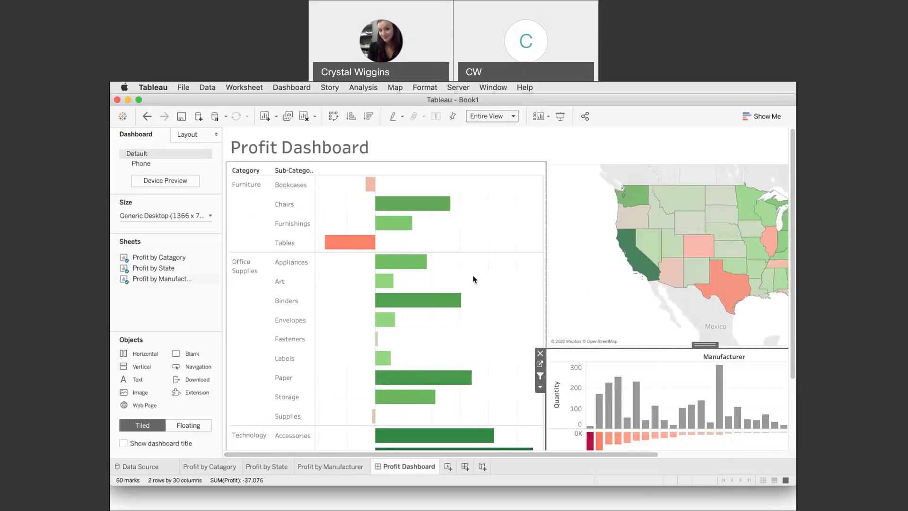
left_click(184, 90)
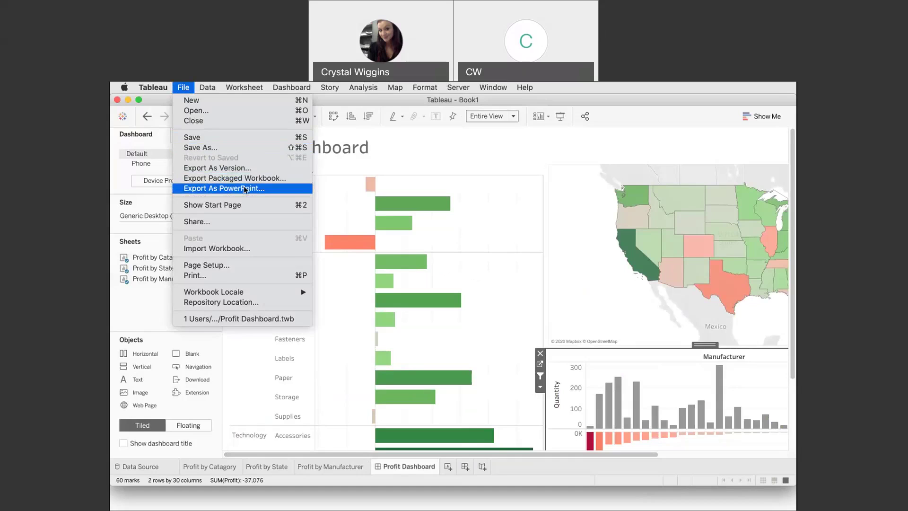
left_click(184, 88)
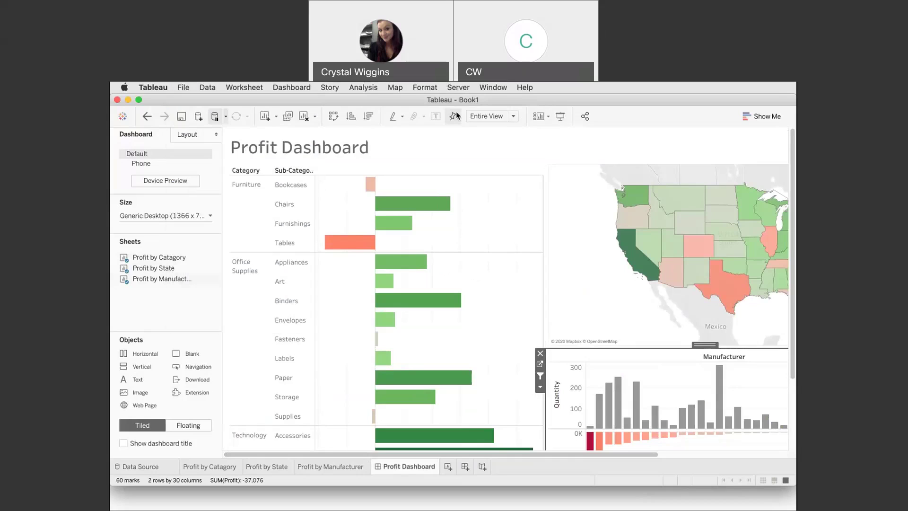
mouse_move(551, 316)
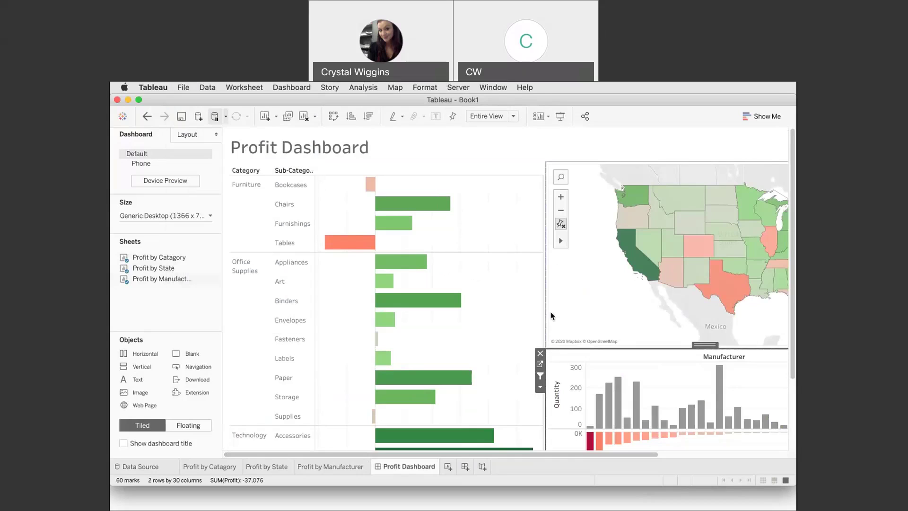
Select the Tables bar in the category profit chart to filter the state map and manufacturer chart.
left_click(402, 242)
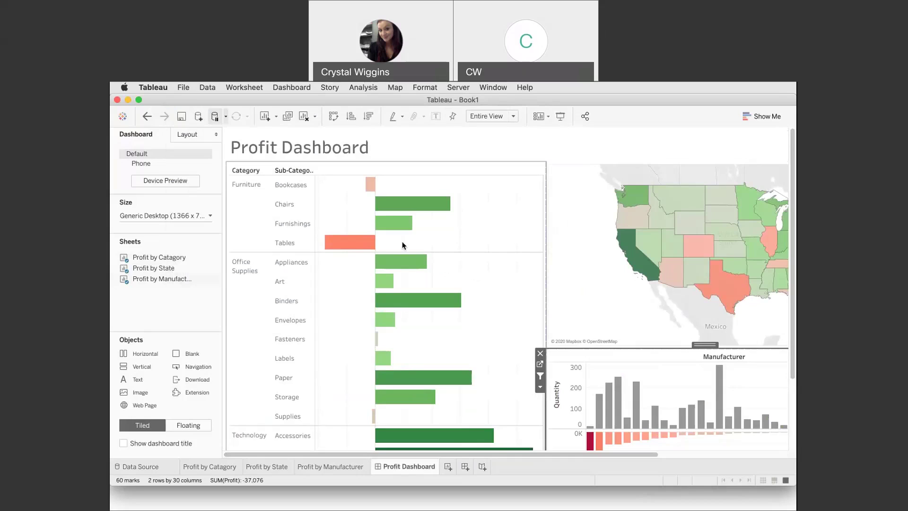
scroll(449, 239, "down", 3)
scroll(449, 240, "up", 2)
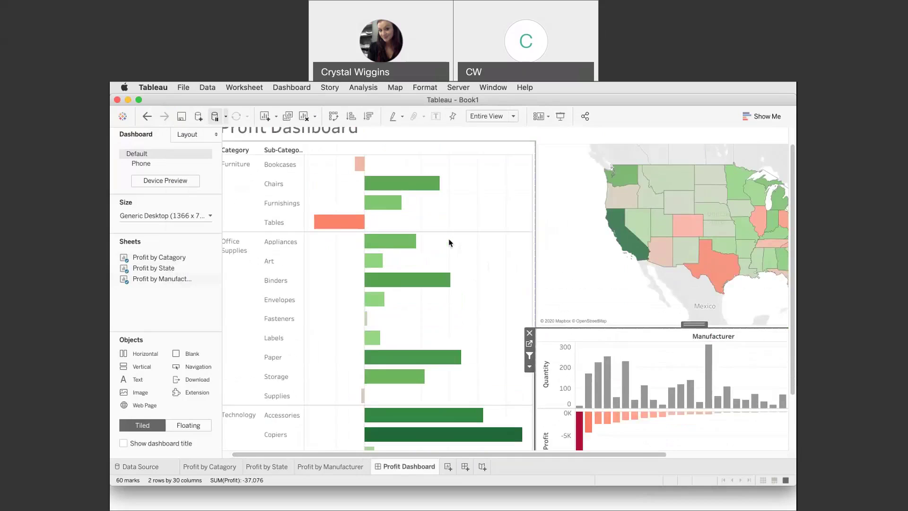
left_click(349, 224)
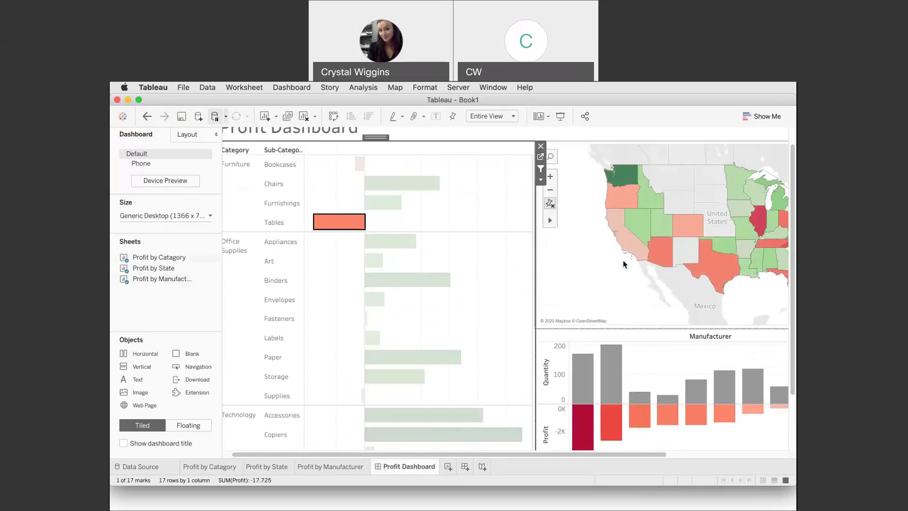
Filter the dashboard to the Central region and set the Year of Order Date to 2018.
scroll(628, 267, "right", 3)
scroll(628, 268, "right", 4)
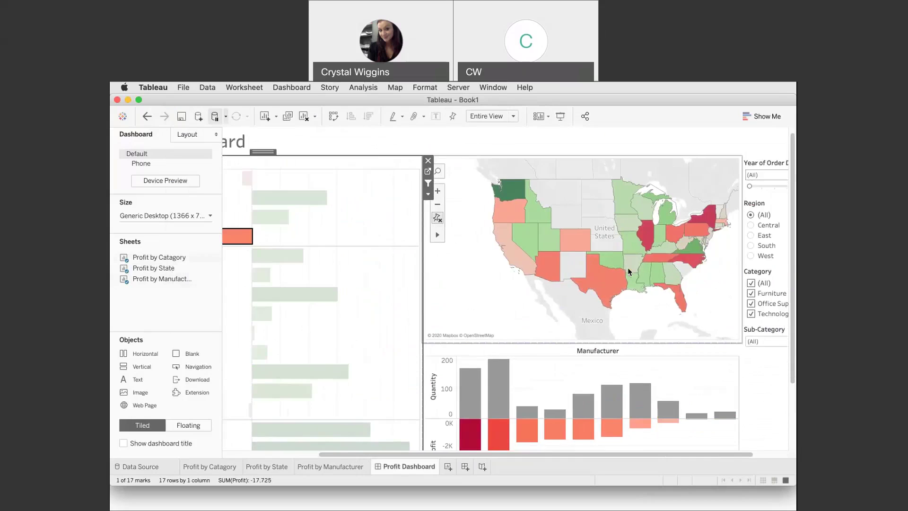
scroll(628, 267, "up", 2)
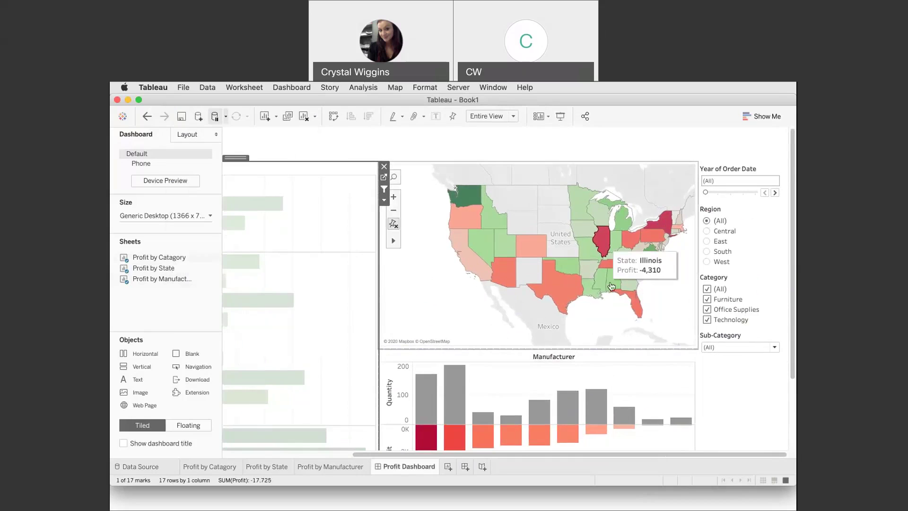
left_click(707, 231)
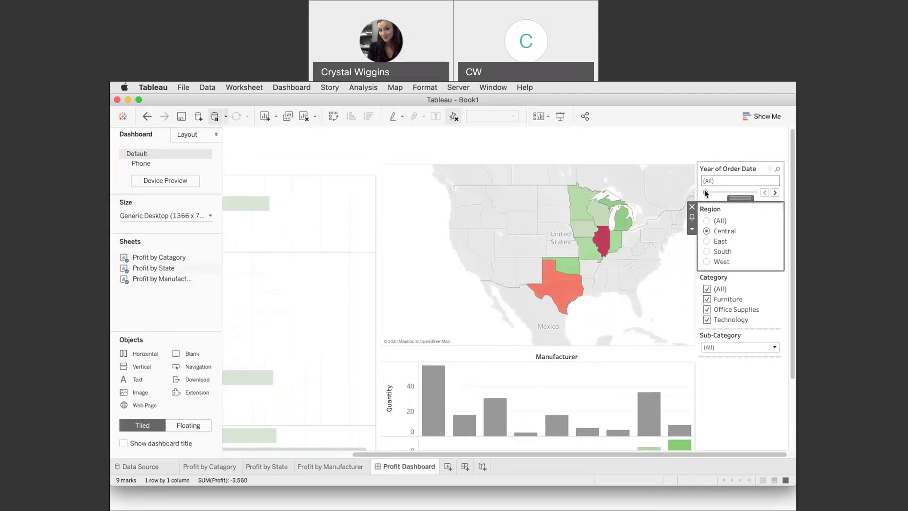
left_click_drag(707, 193, 730, 194)
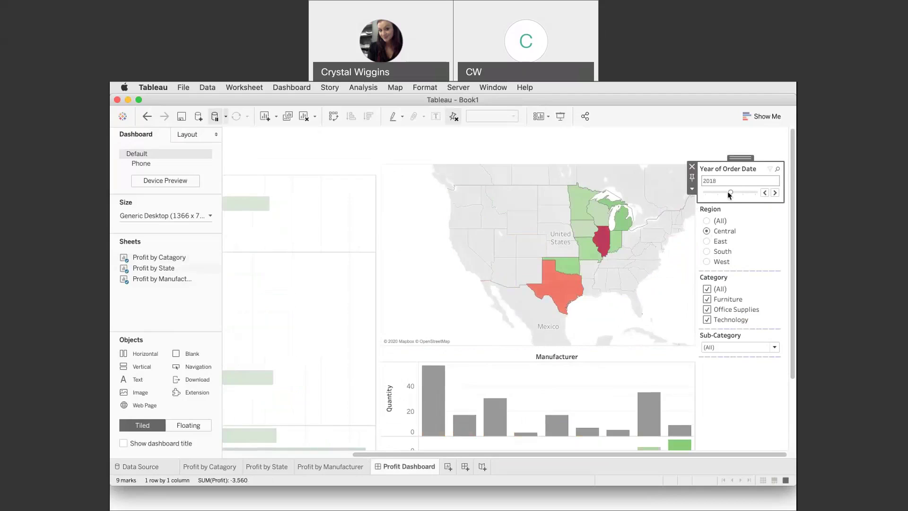